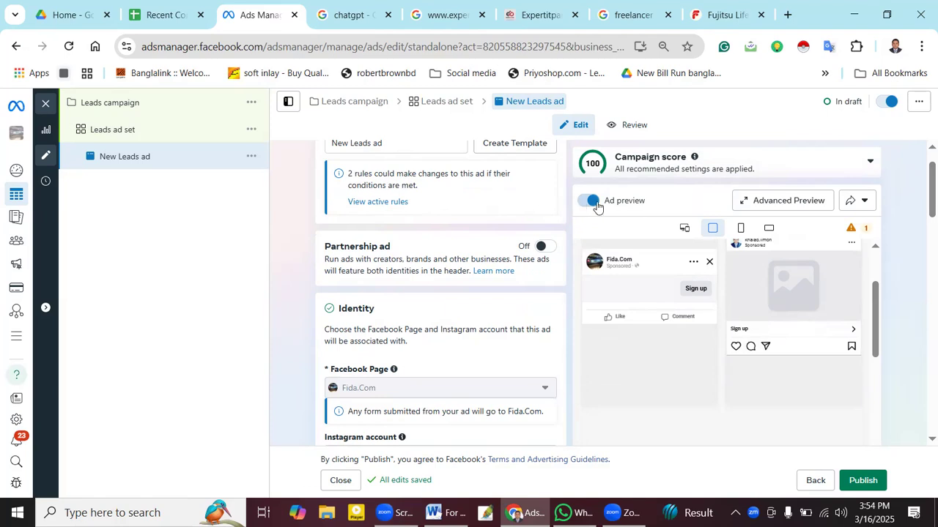
- Screen-capture the ad editor and draw a red box around the preview's Sign up button
scroll(920, 191, "down", 1)
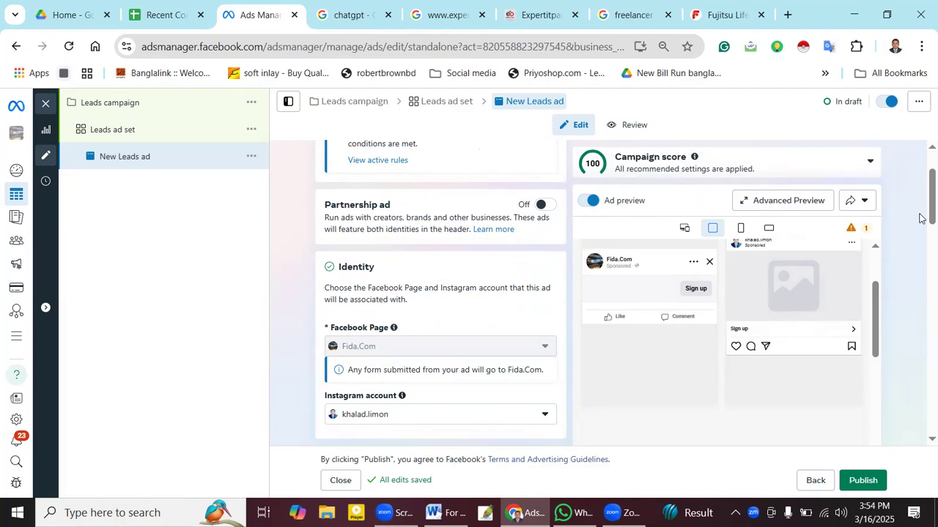
scroll(924, 213, "down", 1)
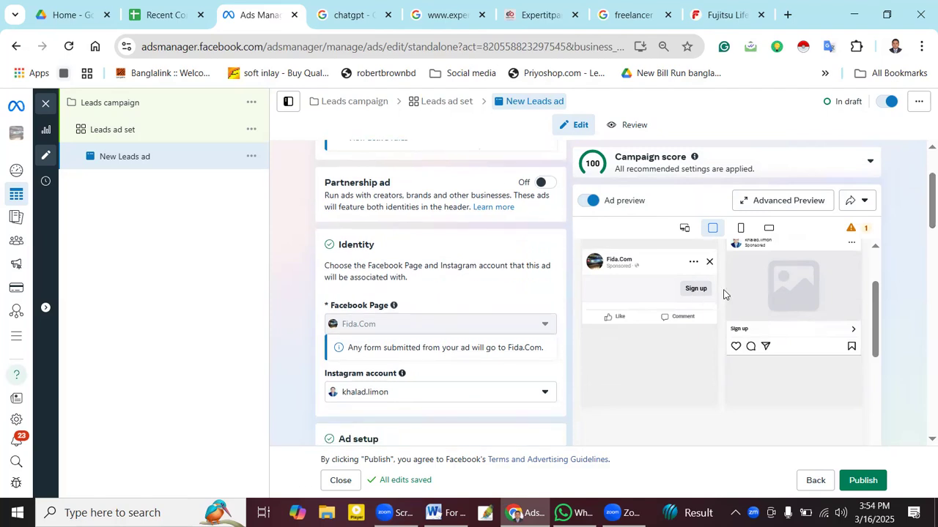
key("Print")
left_click_drag(349, 136, 937, 489)
left_click(337, 423)
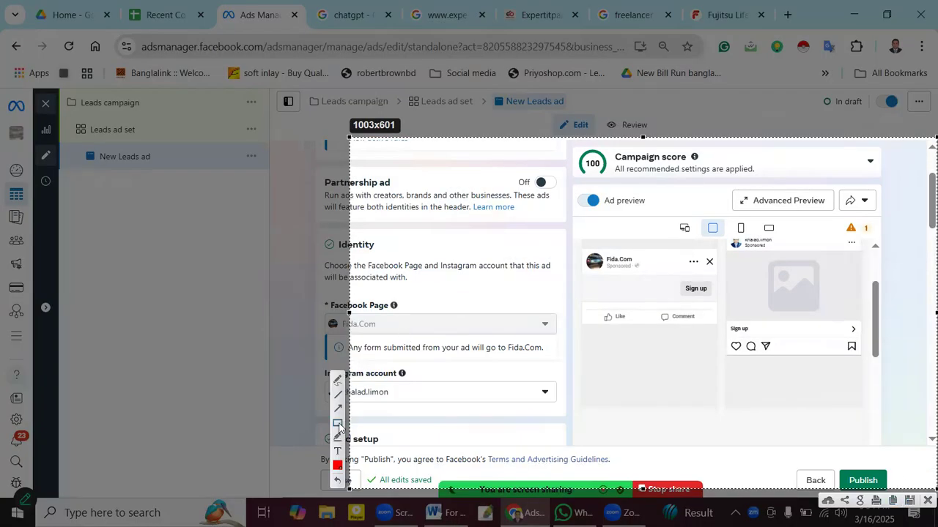
left_click_drag(674, 281, 717, 297)
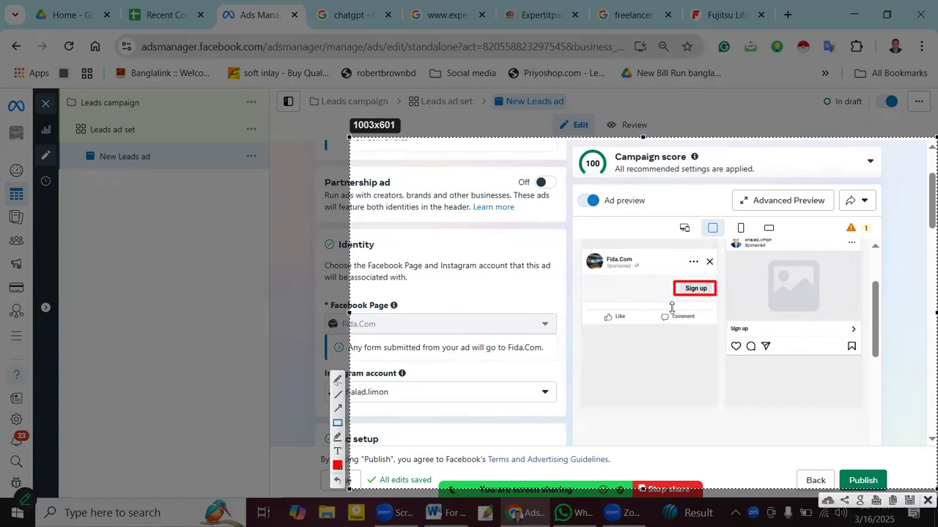
left_click(926, 502)
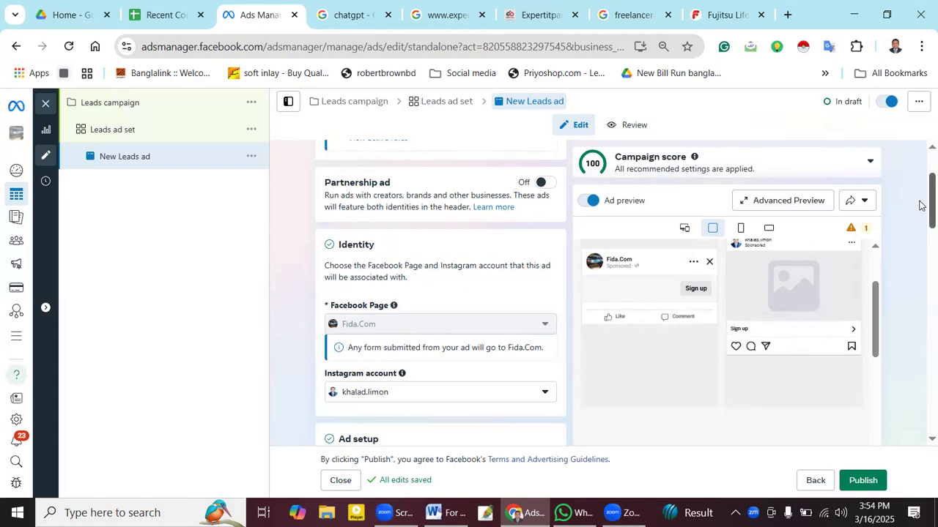
- Uncheck Multi-advertiser ads and choose the Carousel format
scroll(921, 205, "down", 3)
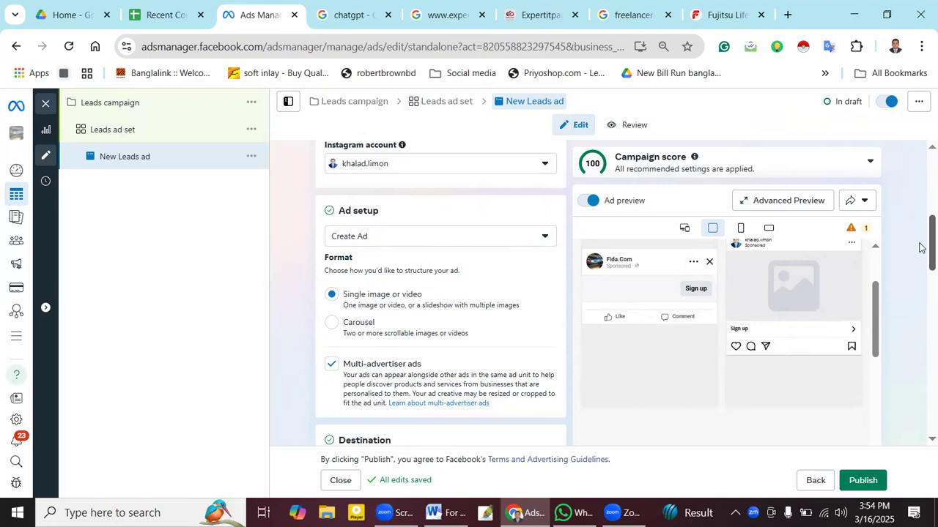
scroll(924, 256, "down", 2)
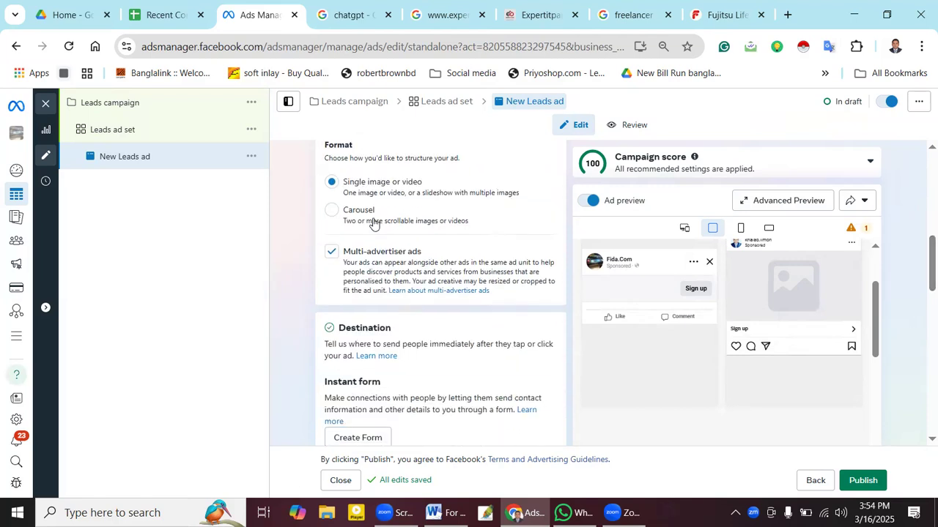
left_click(330, 253)
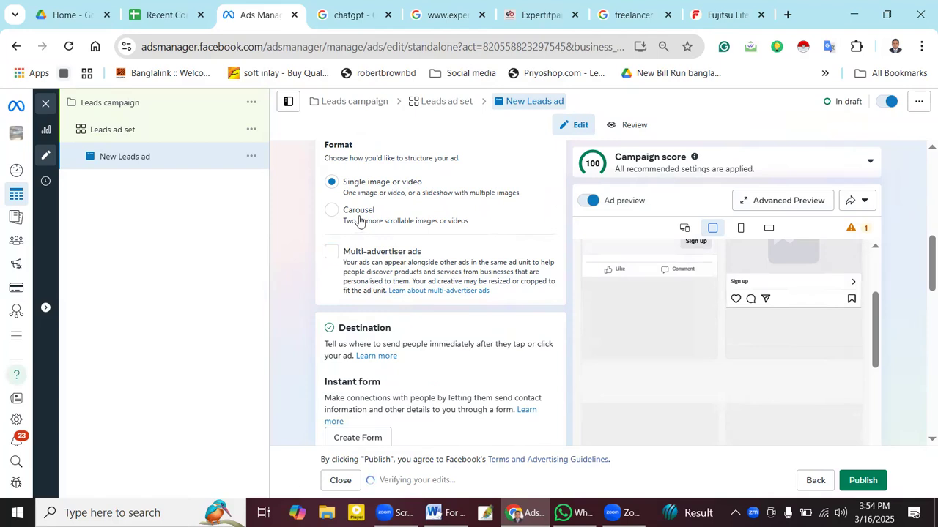
left_click(359, 219)
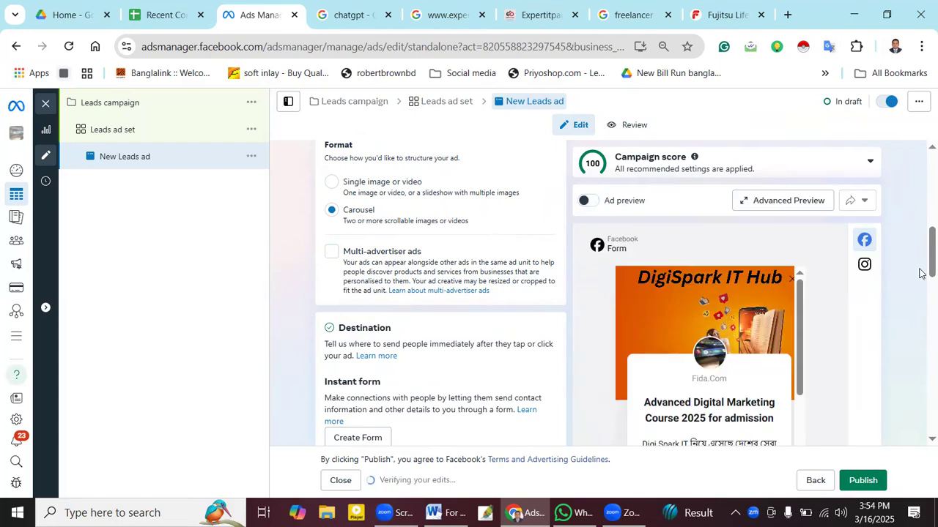
scroll(921, 276, "down", 2)
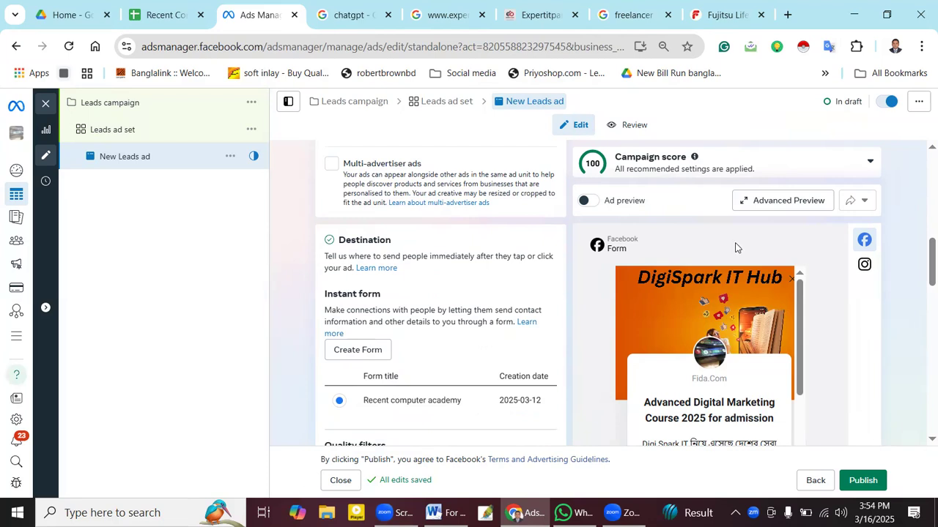
- Scroll up and down through the instant form preview to check it
scroll(731, 353, "down", 5)
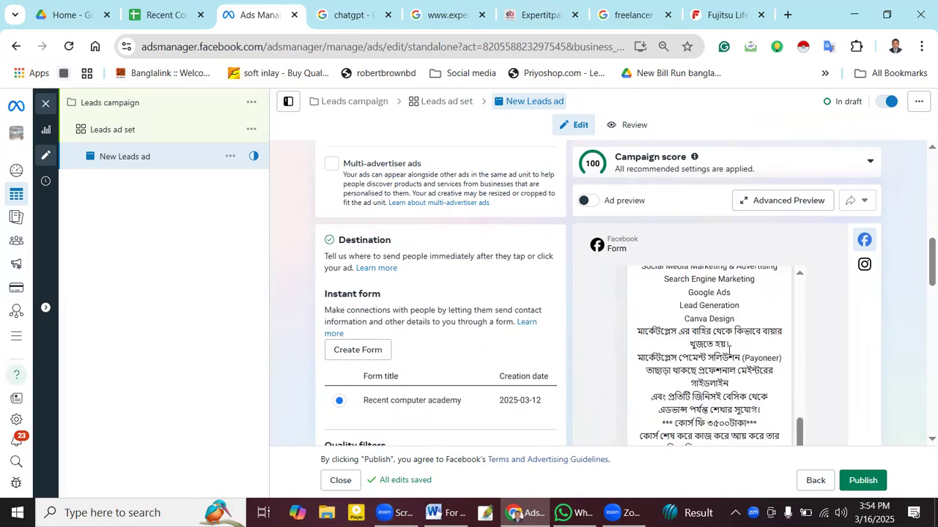
scroll(729, 351, "up", 2)
scroll(729, 352, "up", 5)
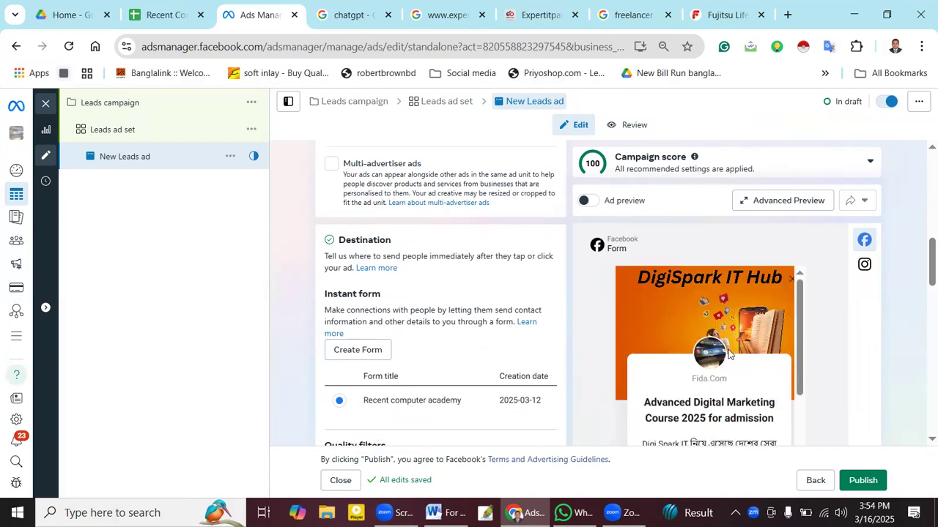
scroll(729, 354, "down", 5)
scroll(729, 354, "up", 5)
scroll(921, 264, "up", 2)
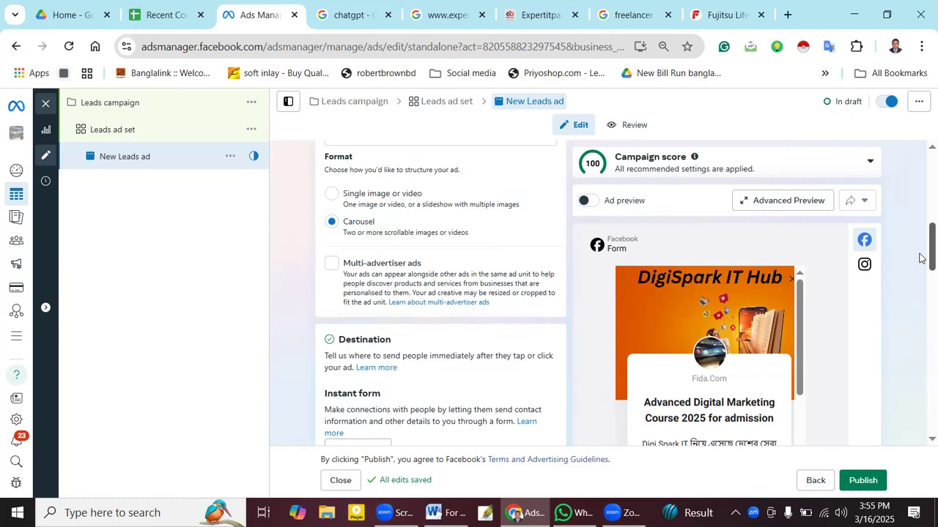
scroll(921, 297, "up", 1)
scroll(921, 304, "down", 4)
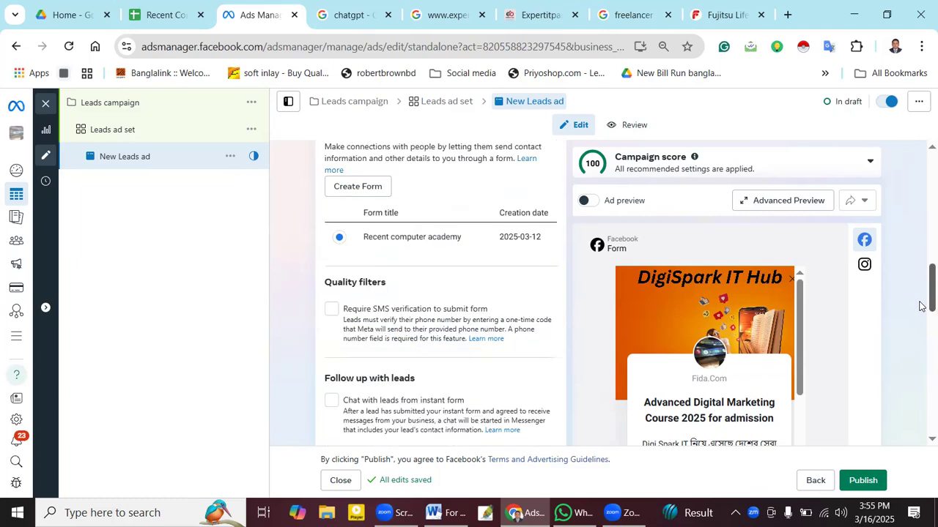
scroll(922, 306, "down", 1)
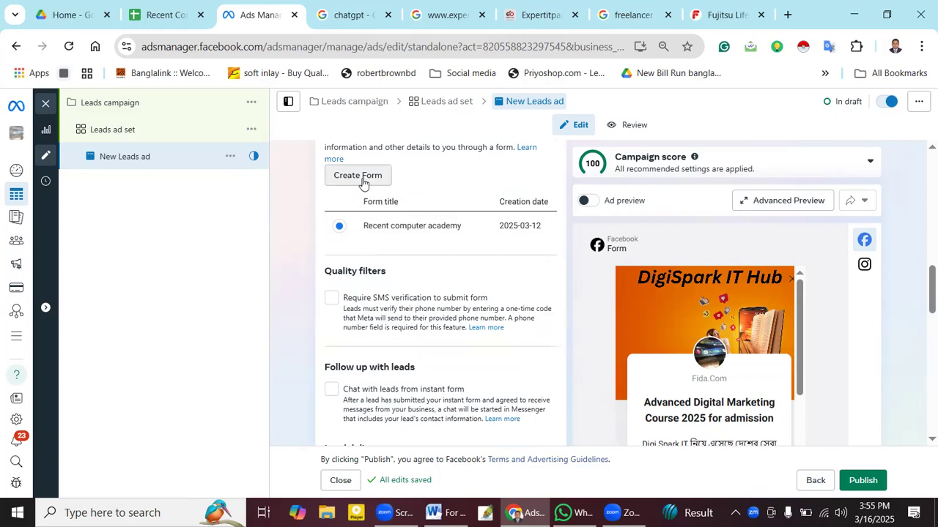
left_click_drag(921, 287, 921, 202)
scroll(318, 254, "down", 2)
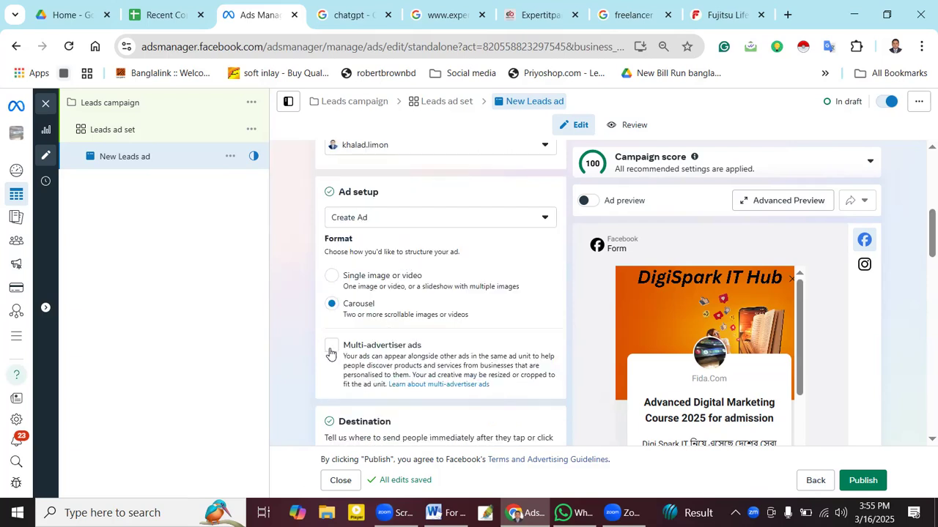
- Re-check Multi-advertiser ads and open the Add cards options in the Carousel section
left_click(422, 342)
scroll(920, 264, "down", 4)
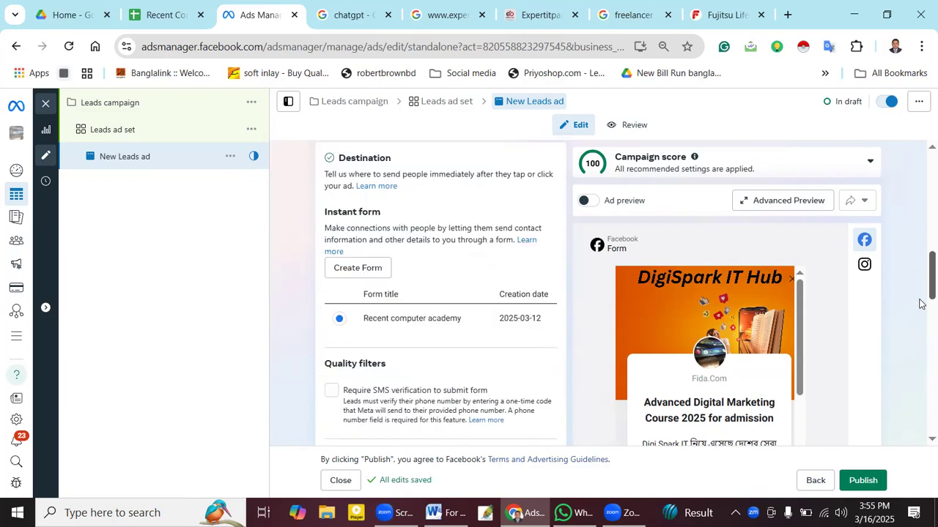
scroll(920, 324, "down", 3)
scroll(358, 320, "down", 1)
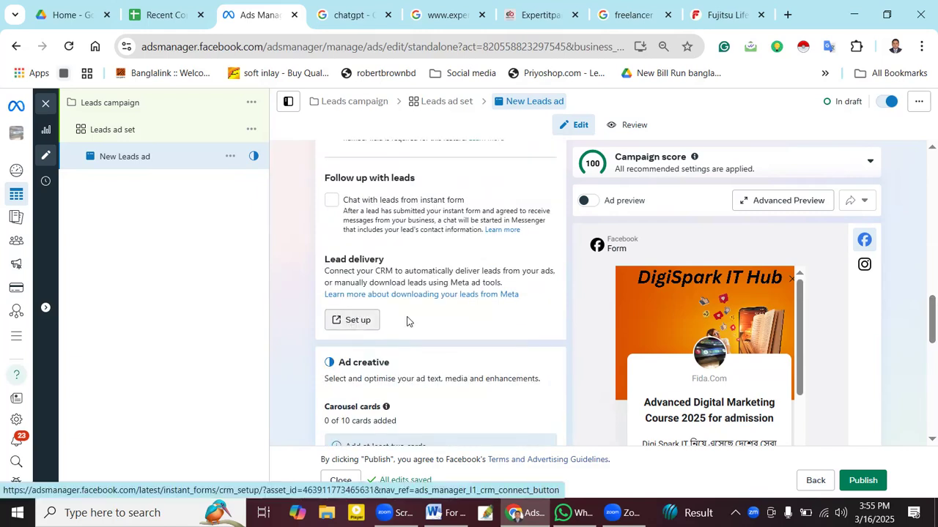
scroll(408, 323, "down", 2)
scroll(370, 256, "down", 2)
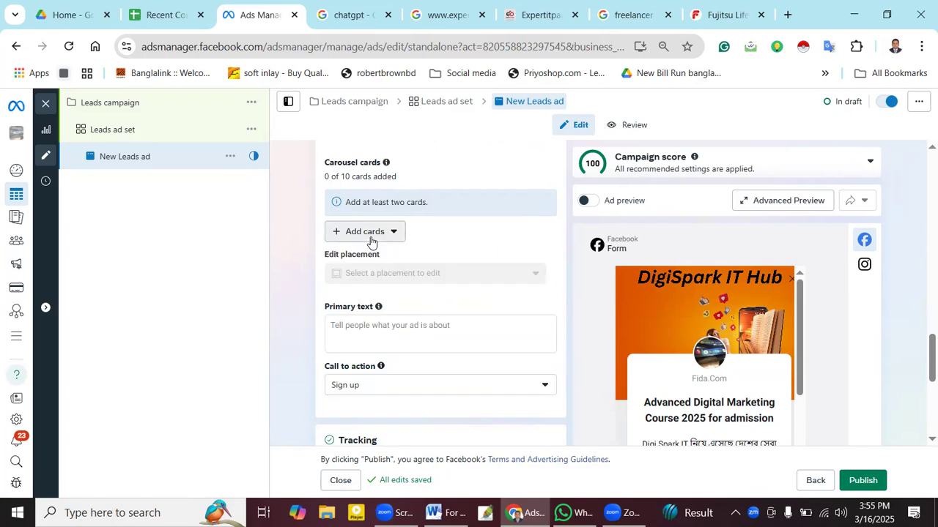
left_click(370, 233)
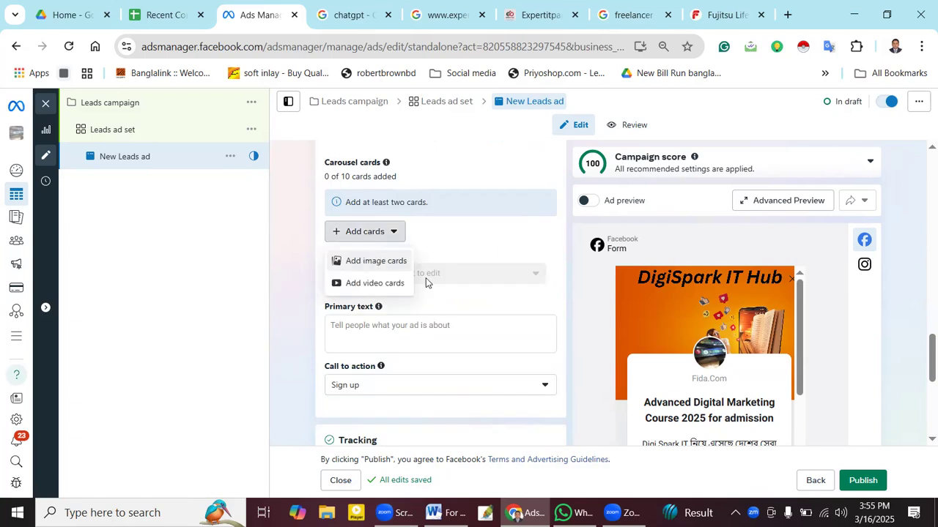
- Start adding image cards, then close the image picker without choosing any
left_click(381, 262)
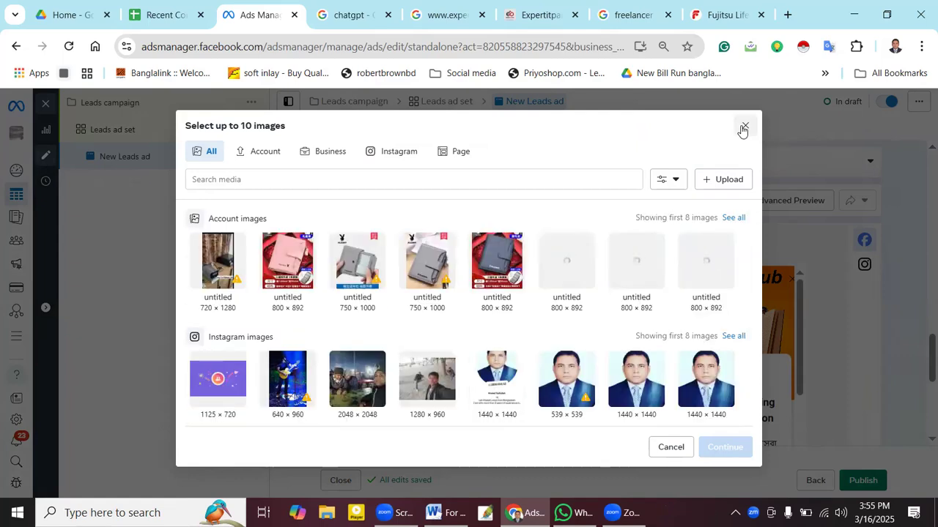
scroll(473, 296, "down", 2)
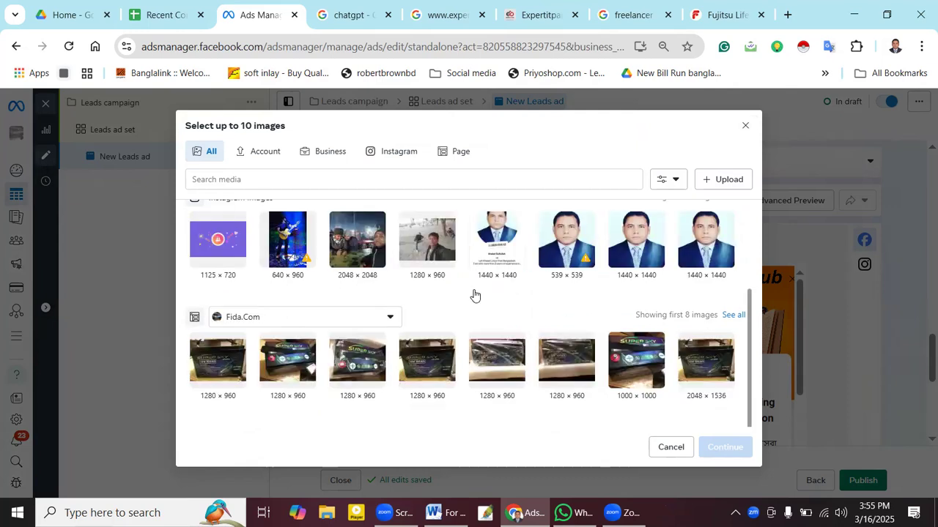
scroll(481, 291, "up", 2)
left_click(748, 123)
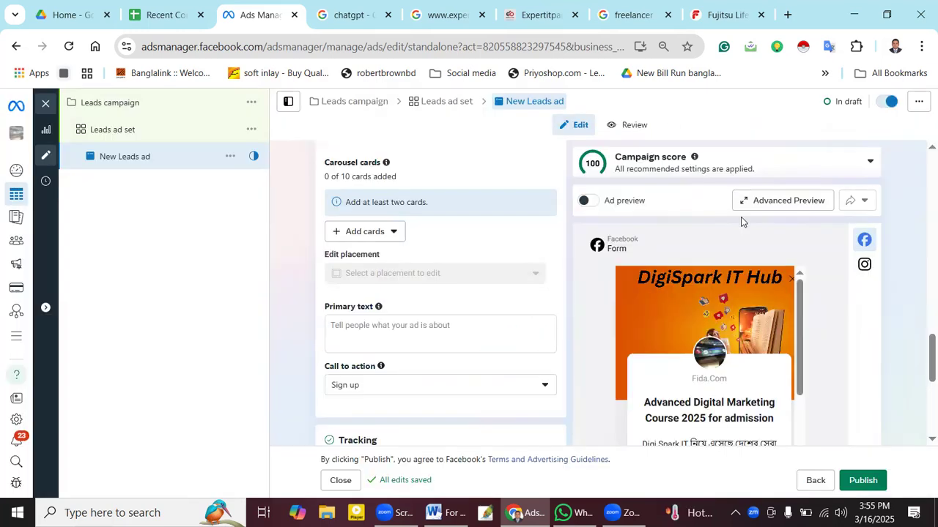
- Switch the ad preview back on and return the format to Single image or video
left_click(598, 204)
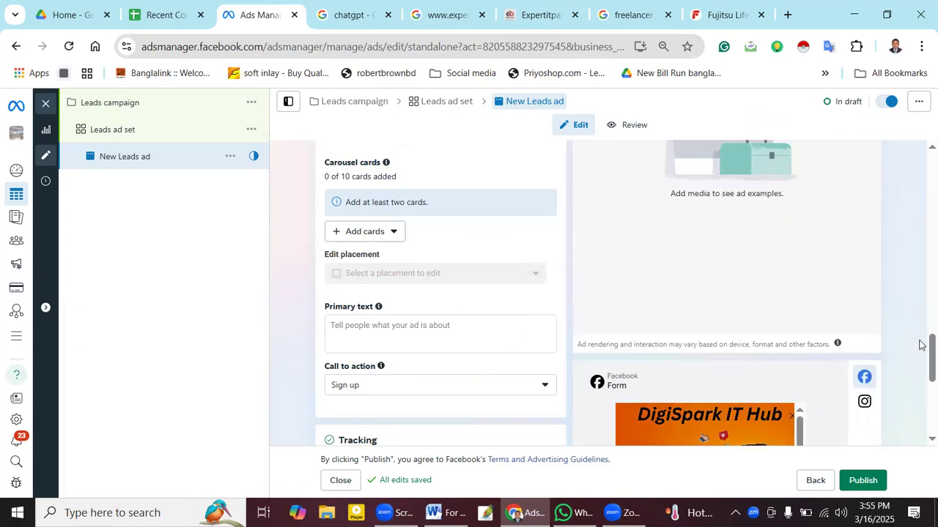
scroll(920, 277, "up", 3)
scroll(920, 249, "up", 6)
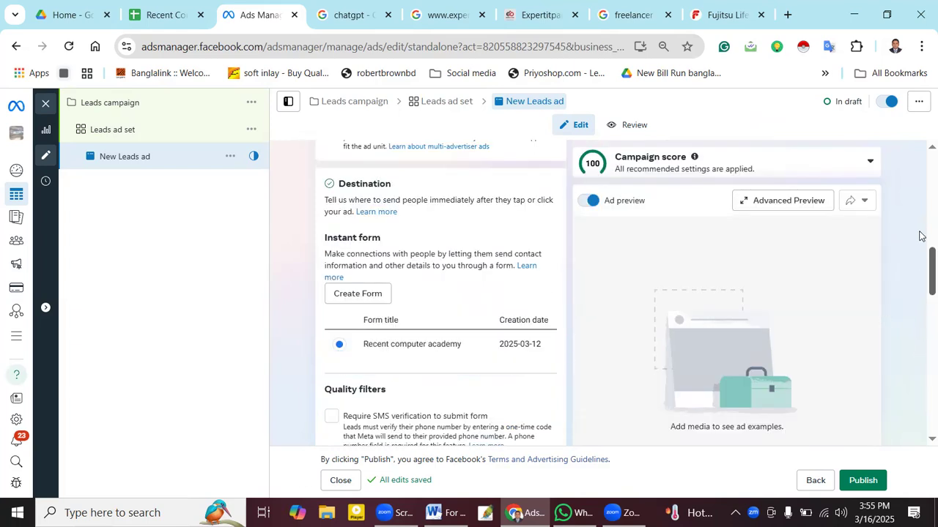
scroll(920, 205, "up", 5)
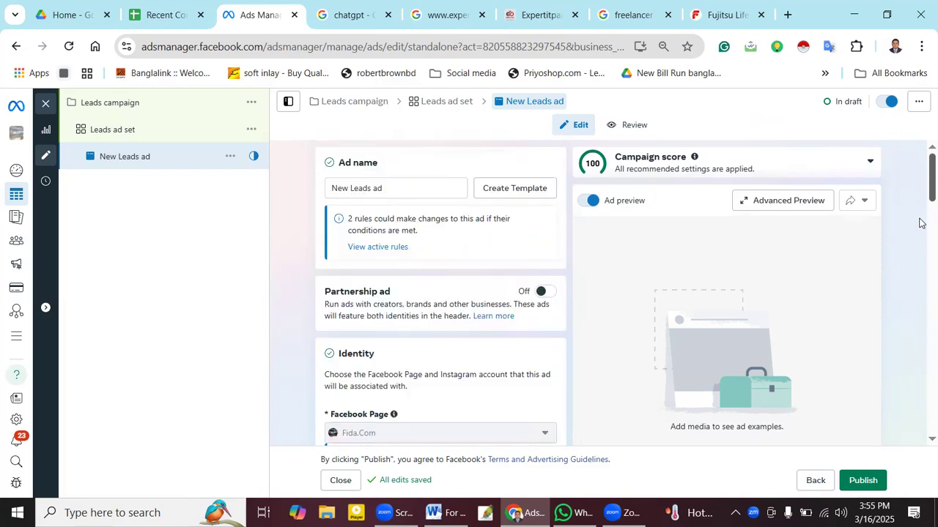
scroll(920, 229, "down", 4)
scroll(920, 232, "down", 1)
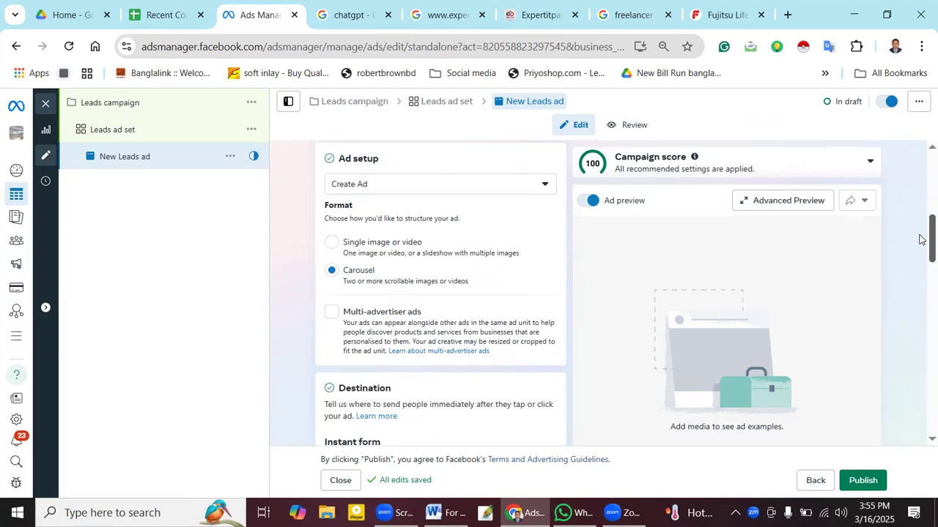
scroll(922, 241, "down", 1)
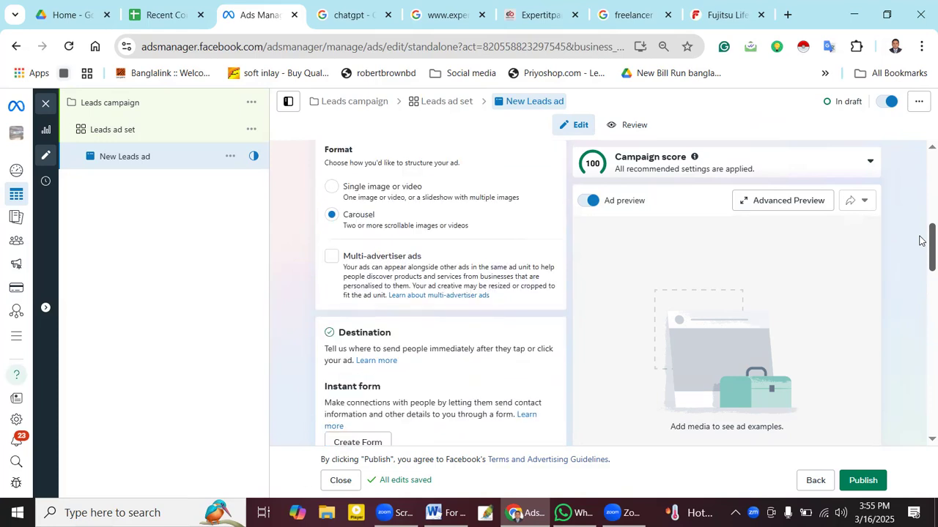
left_click(330, 188)
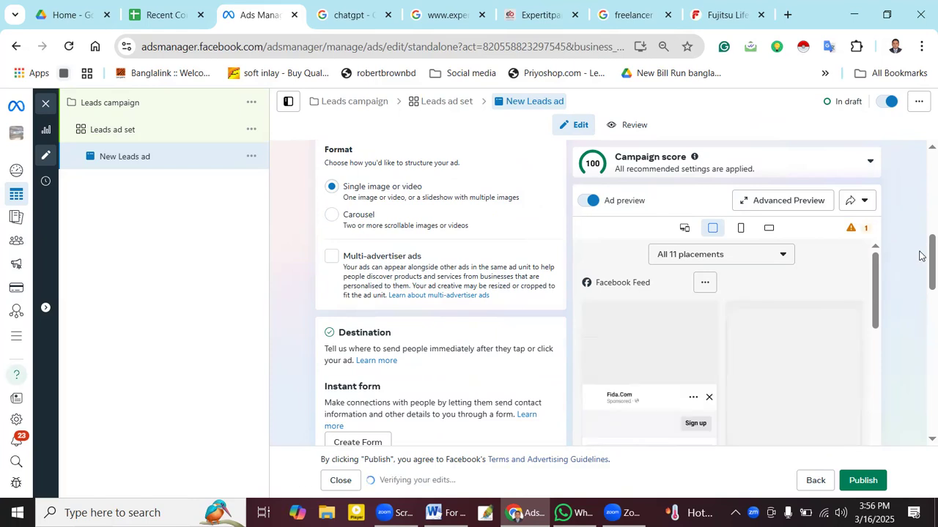
- Scroll down to Destination > Instant form and duplicate the Recent computer academy form
scroll(920, 279, "down", 1)
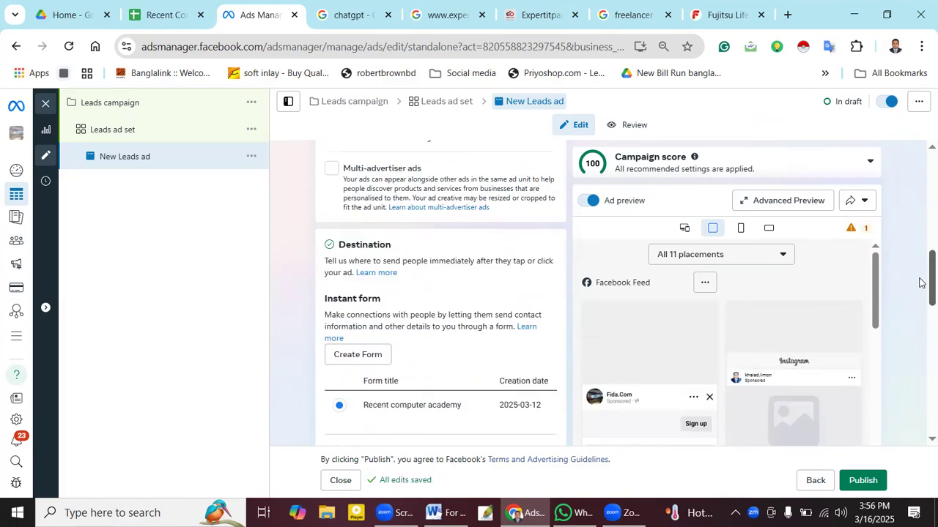
scroll(920, 284, "down", 1)
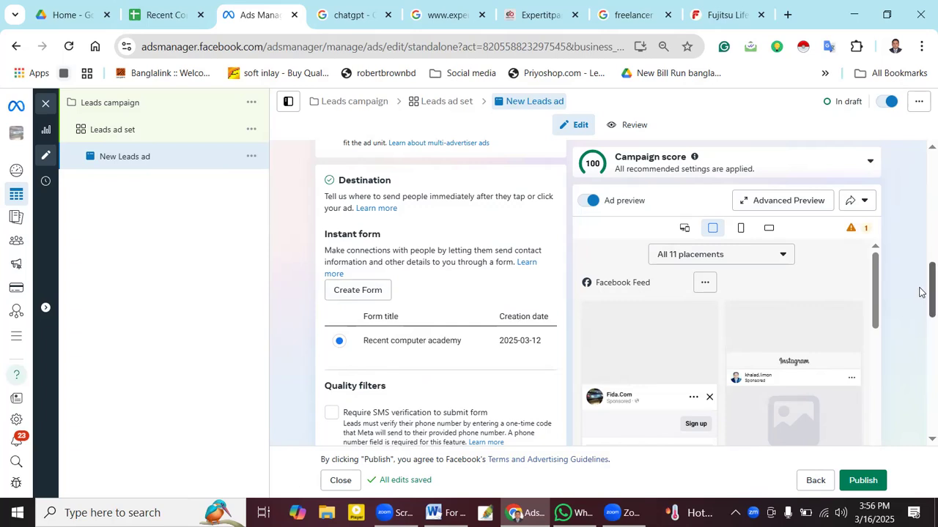
left_click_drag(921, 316, 922, 382)
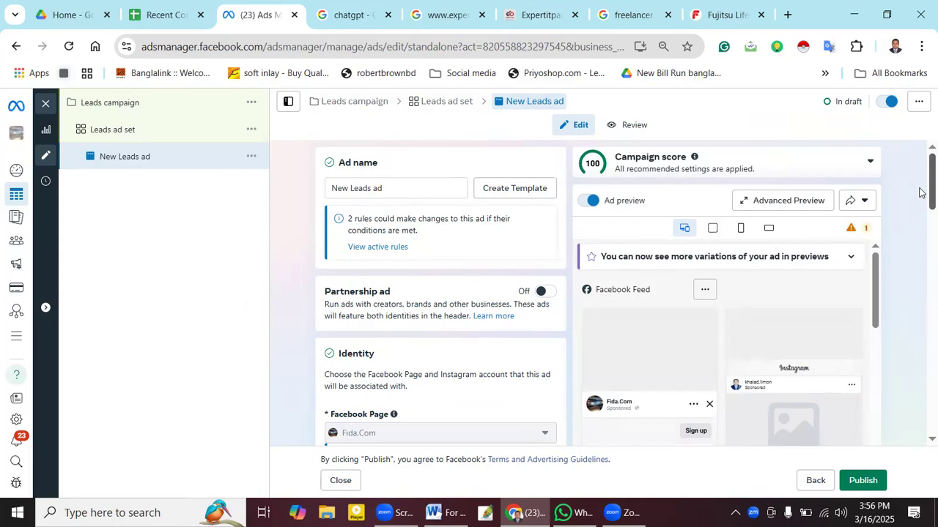
scroll(920, 192, "down", 2)
scroll(920, 261, "down", 3)
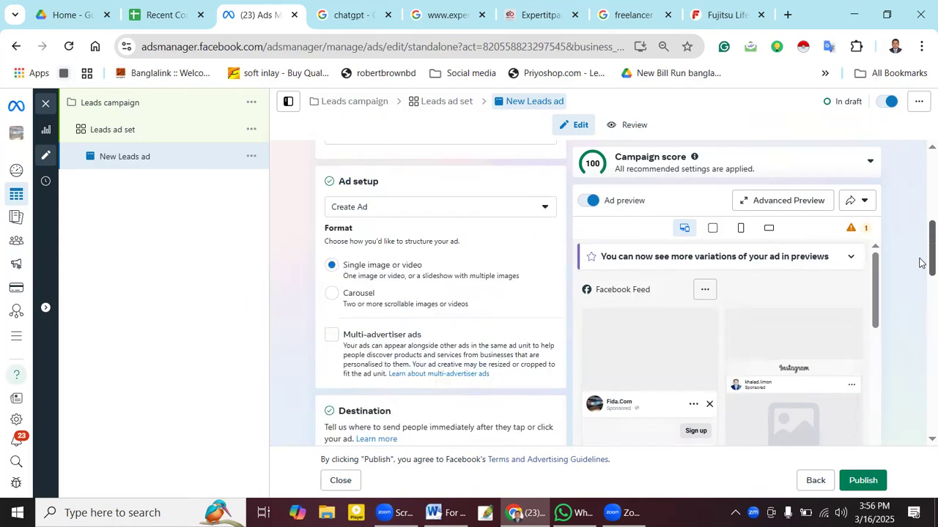
scroll(921, 275, "down", 1)
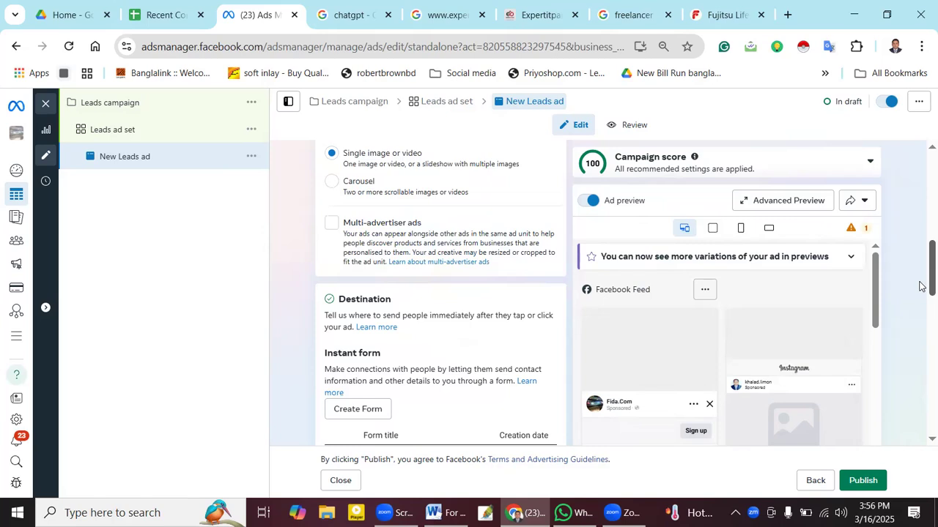
scroll(921, 303, "down", 2)
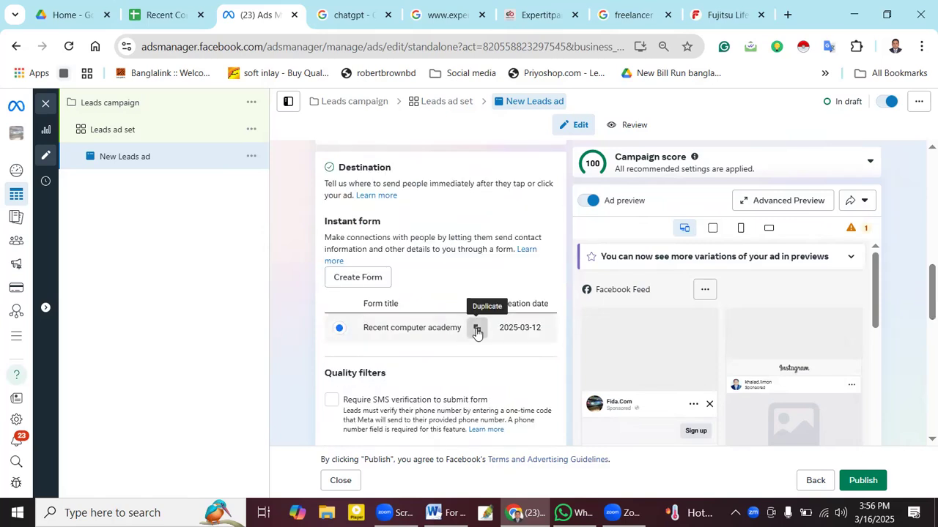
left_click(476, 332)
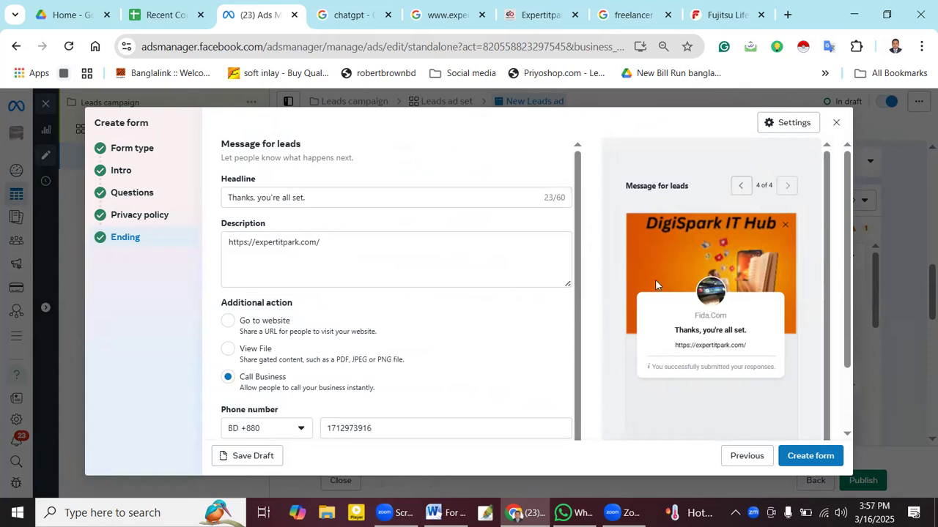
- Look over the duplicated form's Ending step, then close it and confirm discarding it
scroll(444, 292, "down", 1)
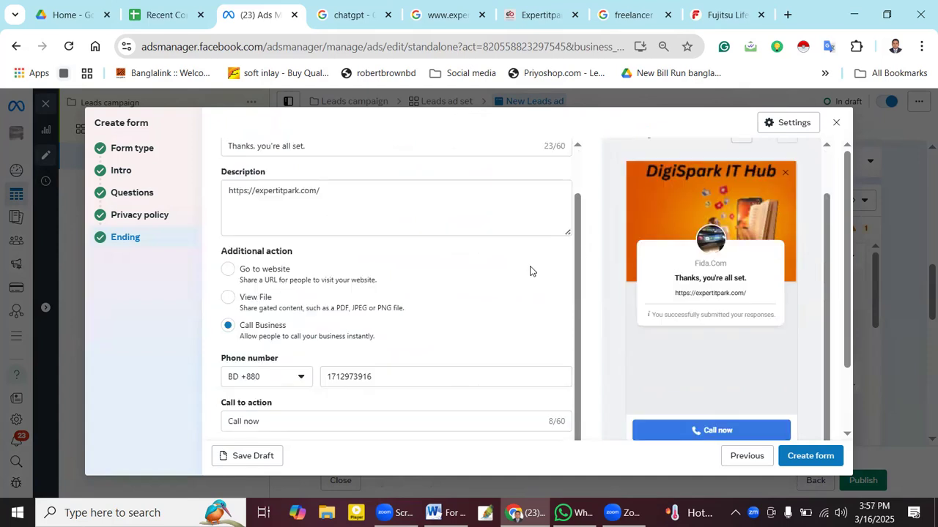
scroll(787, 293, "down", 2)
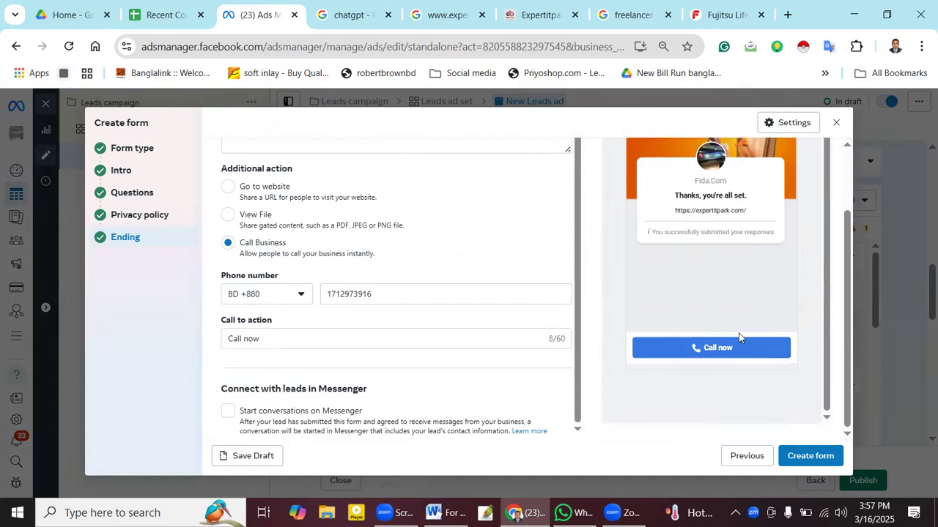
left_click(836, 123)
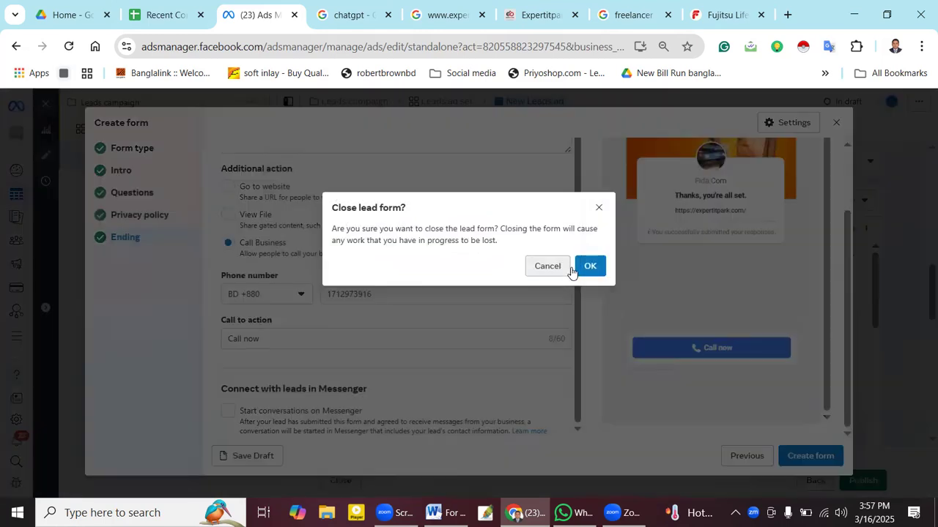
left_click(593, 267)
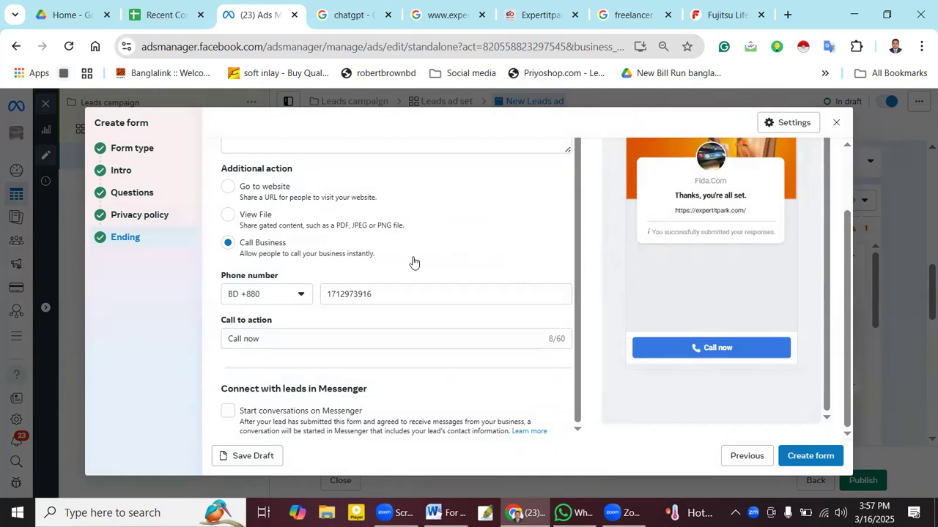
left_click(836, 123)
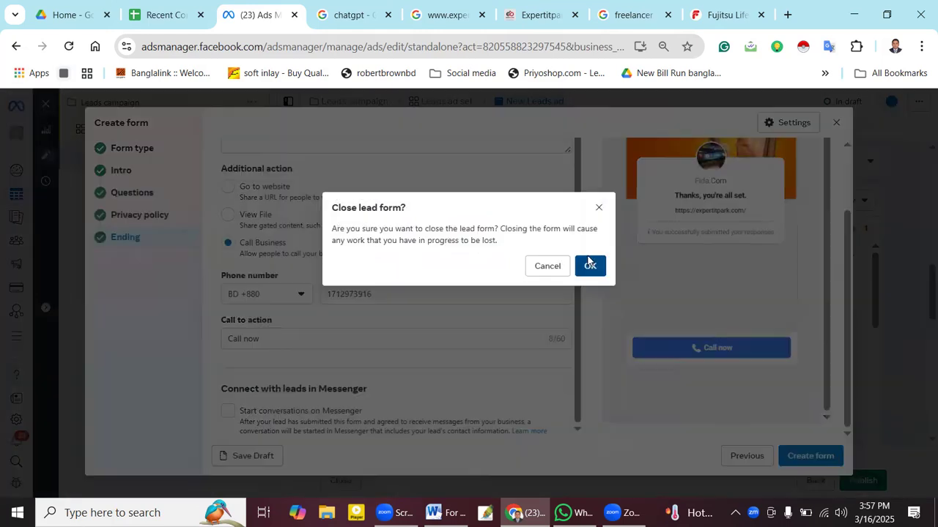
left_click(591, 266)
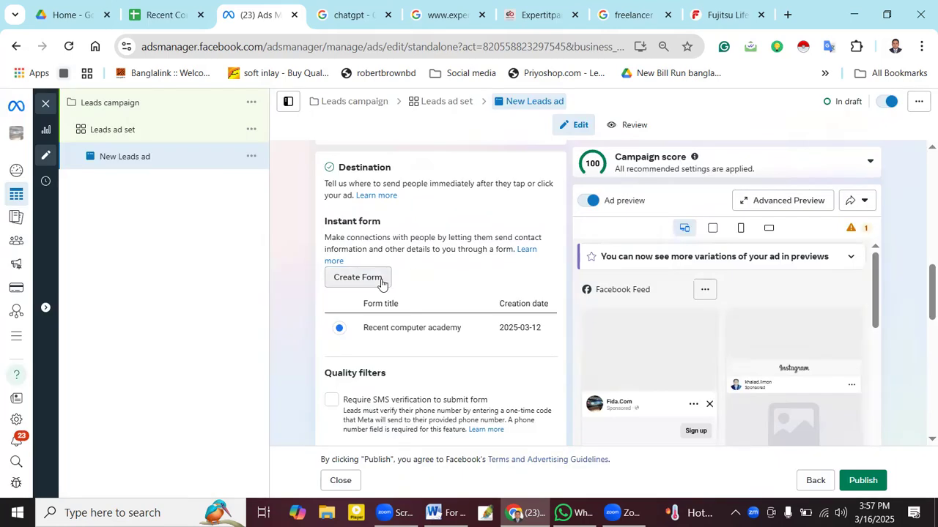
- Create a new instant form and erase its default 'Untitled form' name
right_click(394, 328)
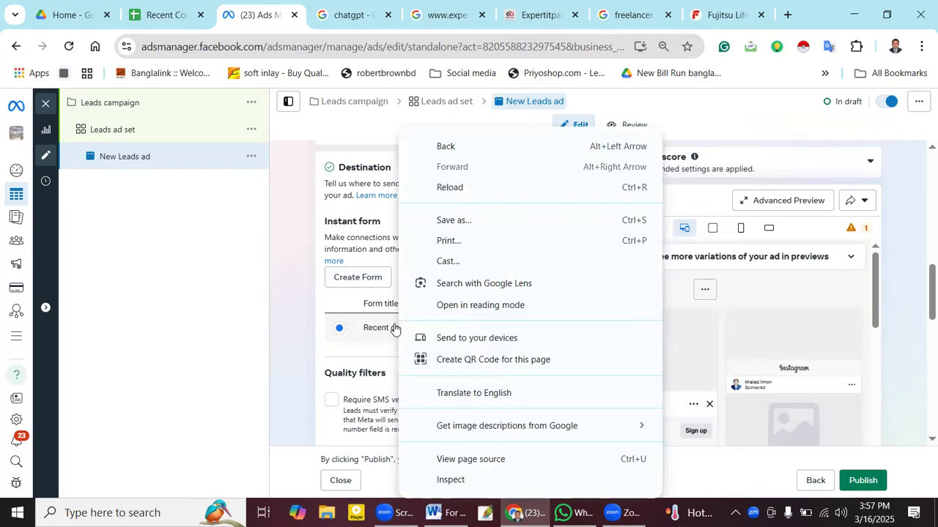
left_click(392, 329)
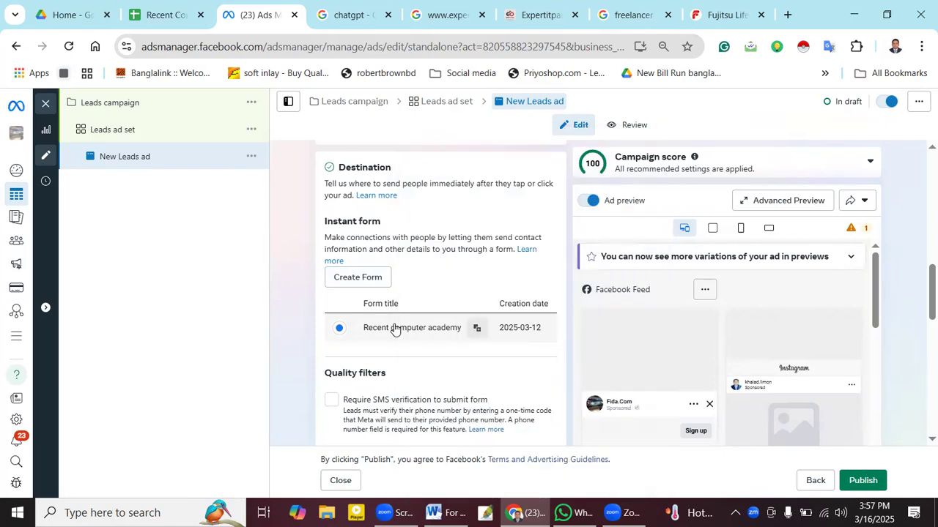
left_click(373, 279)
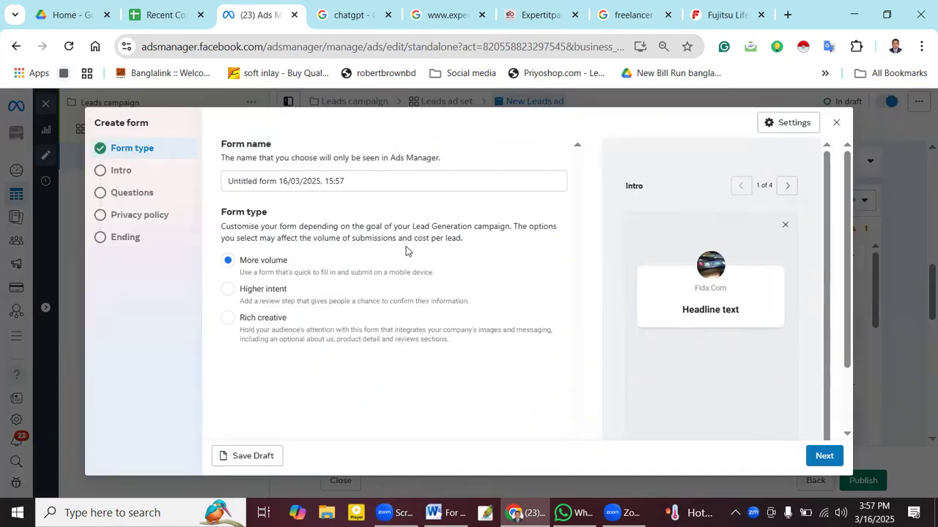
left_click(341, 182)
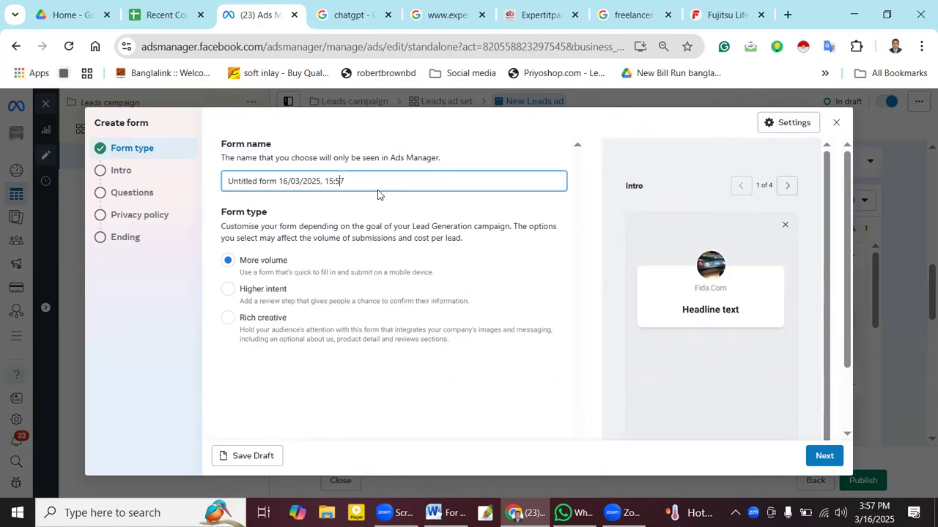
key("BackSpace")
key("BackSpace")
key("BackSpace")
key("BackSpace")
key("BackSpace")
key("BackSpace")
key("BackSpace")
key("BackSpace")
key("BackSpace")
key("BackSpace")
key("BackSpace")
key("BackSpace")
key("BackSpace")
key("BackSpace")
key("BackSpace")
key("BackSpace")
key("BackSpace")
key("BackSpace")
key("BackSpace")
key("BackSpace")
key("BackSpace")
key("BackSpace")
key("BackSpace")
key("BackSpace")
key("BackSpace")
key("BackSpace")
key("BackSpace")
key("BackSpace")
key("BackSpace")
key("BackSpace")
key("BackSpace")
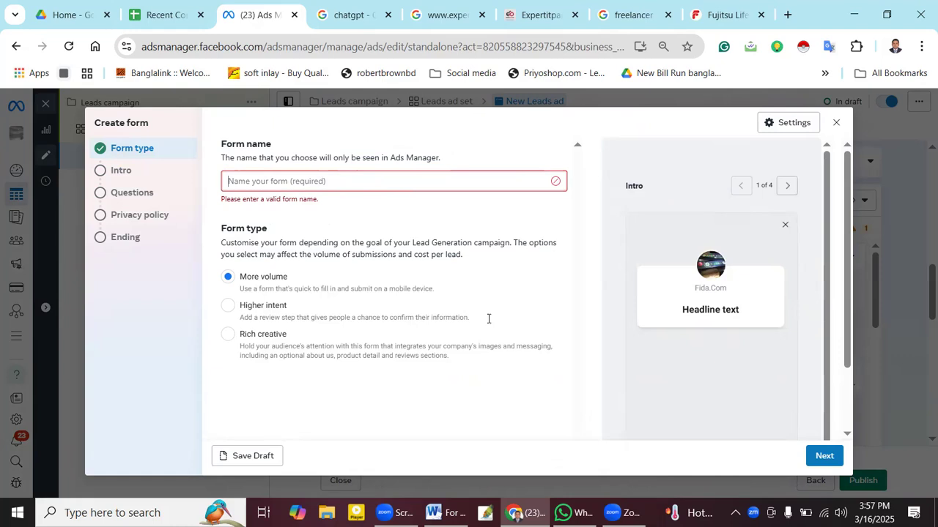
key("alt+Tab")
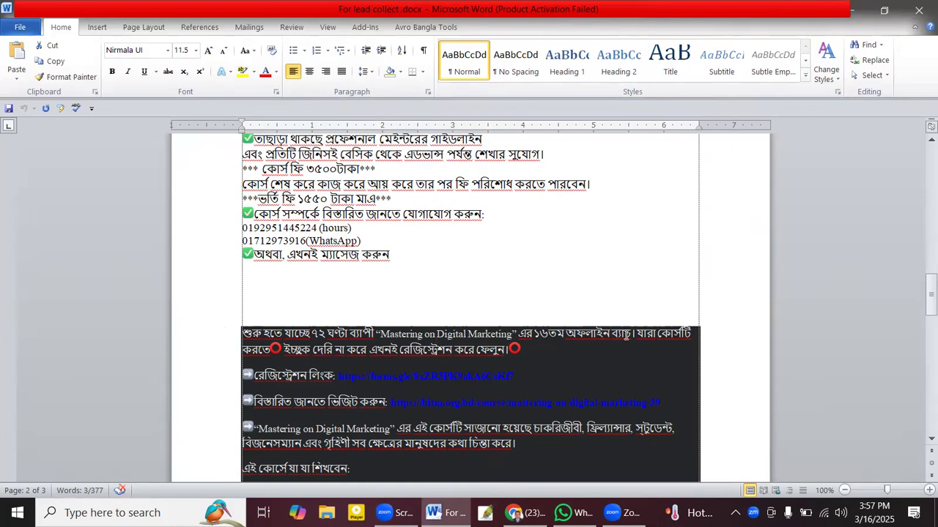
- Copy the 'Mastering on Digital Marketing' opening line from Word and paste it as the form name
left_click_drag(628, 333, 424, 334)
left_click_drag(257, 327, 258, 327)
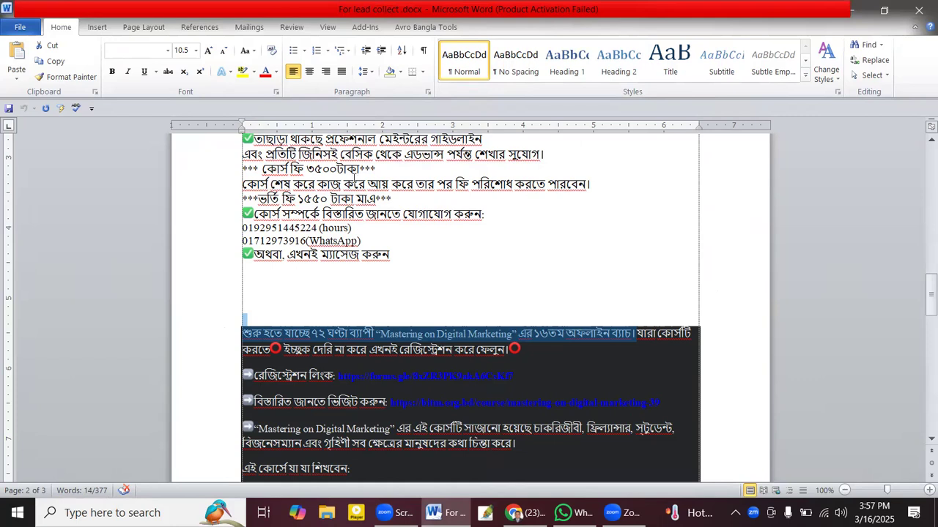
key("alt+Tab")
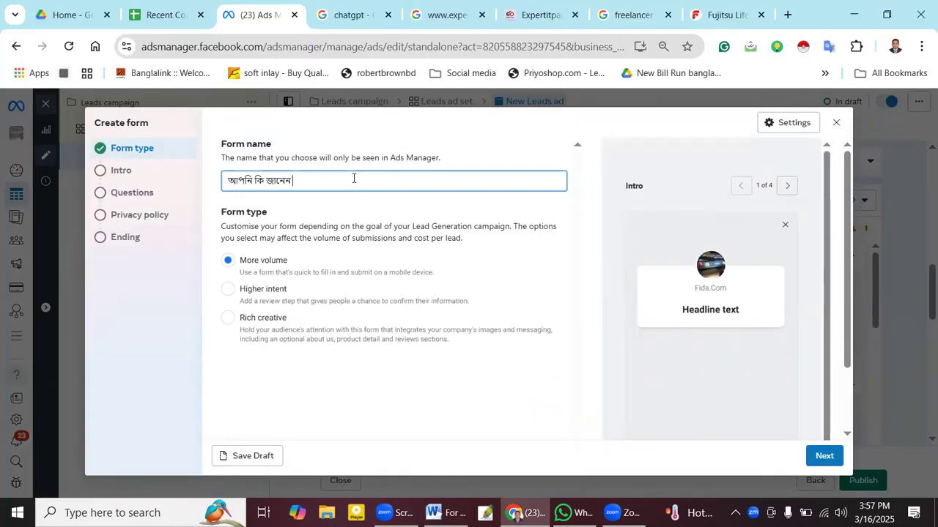
key("BackSpace")
key("BackSpace")
key("BackSpace")
key("BackSpace")
key("BackSpace")
key("BackSpace")
key("BackSpace")
key("BackSpace")
key("BackSpace")
key("BackSpace")
key("BackSpace")
key("BackSpace")
key("BackSpace")
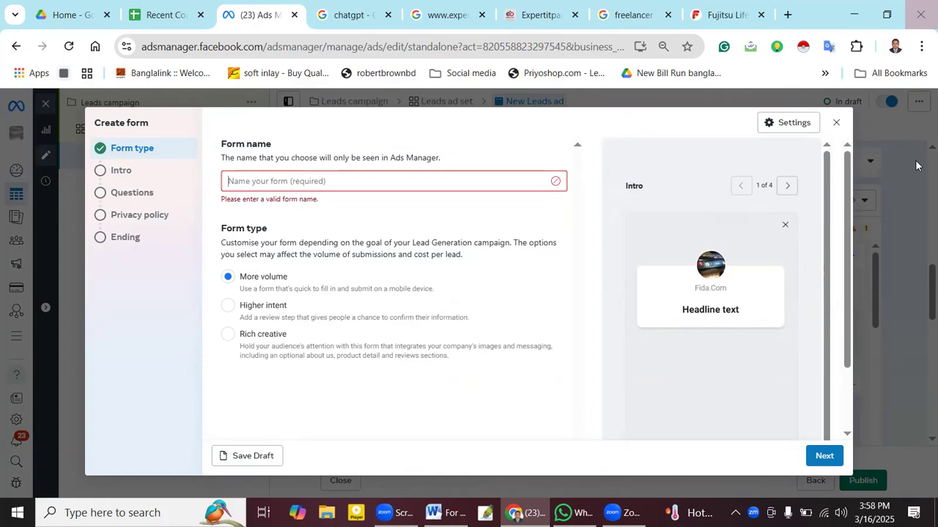
key("alt+Tab")
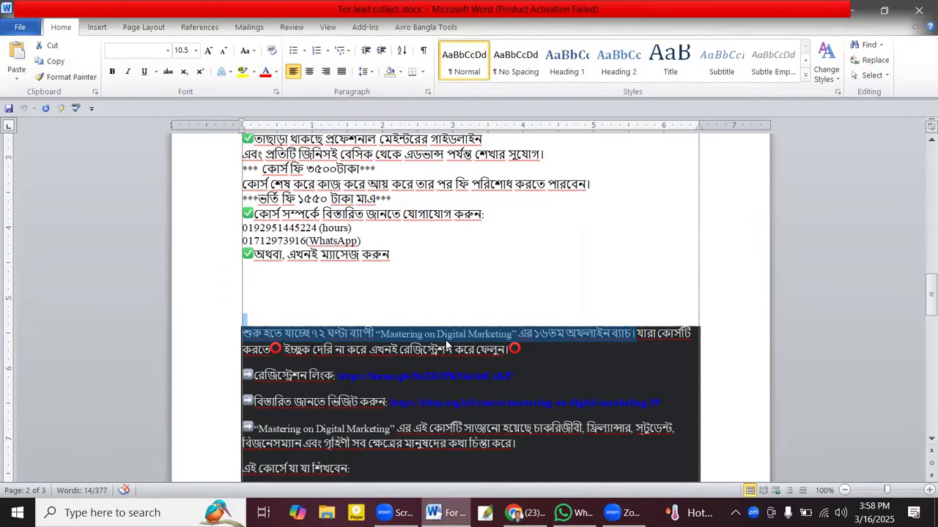
right_click(449, 336)
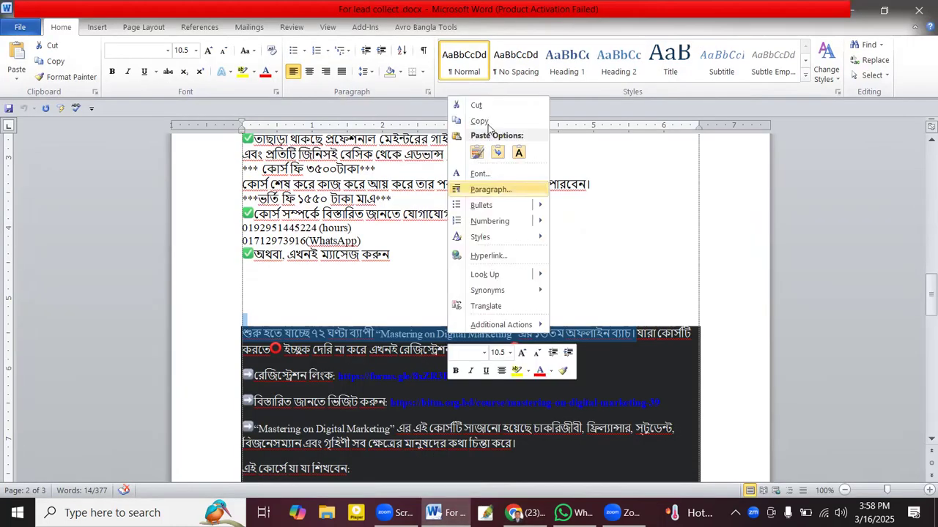
left_click(484, 122)
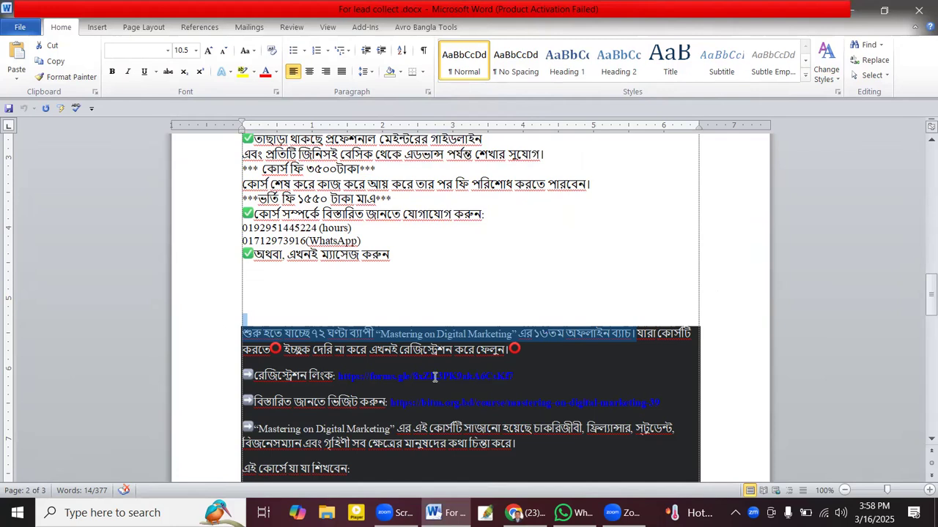
key("alt+Tab")
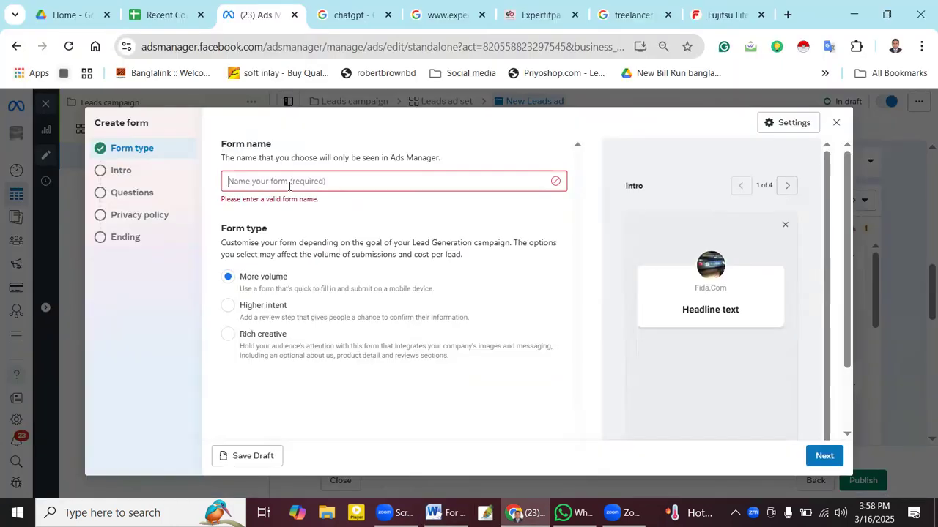
key("ctrl+v")
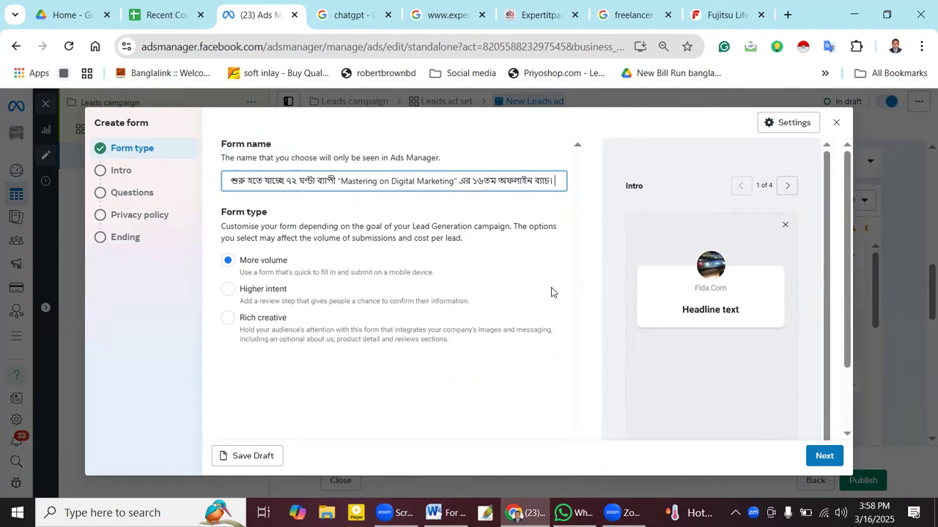
left_click(825, 301)
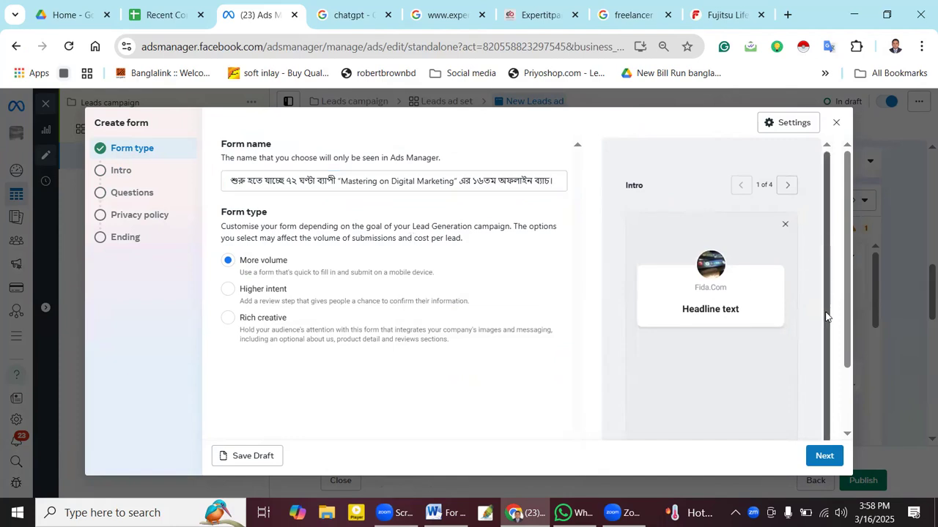
scroll(826, 316, "down", 1)
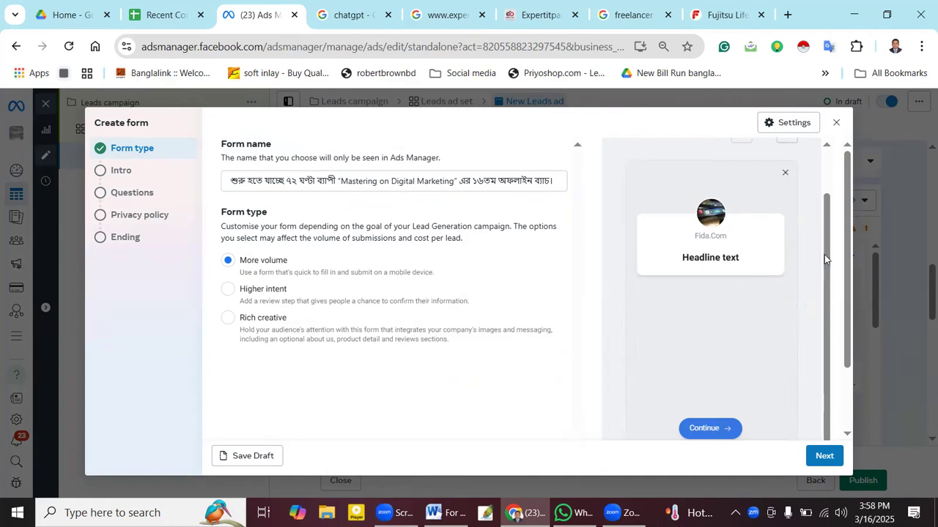
scroll(824, 233, "up", 1)
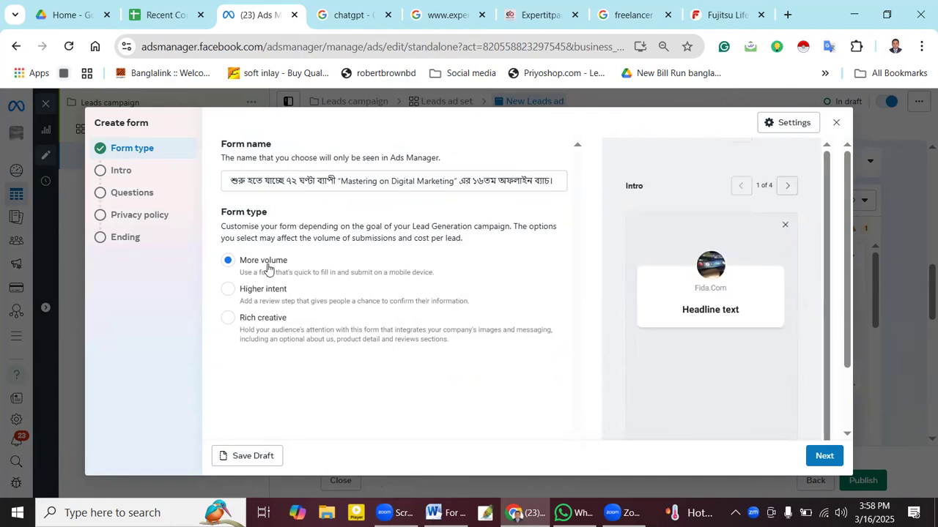
left_click(230, 290)
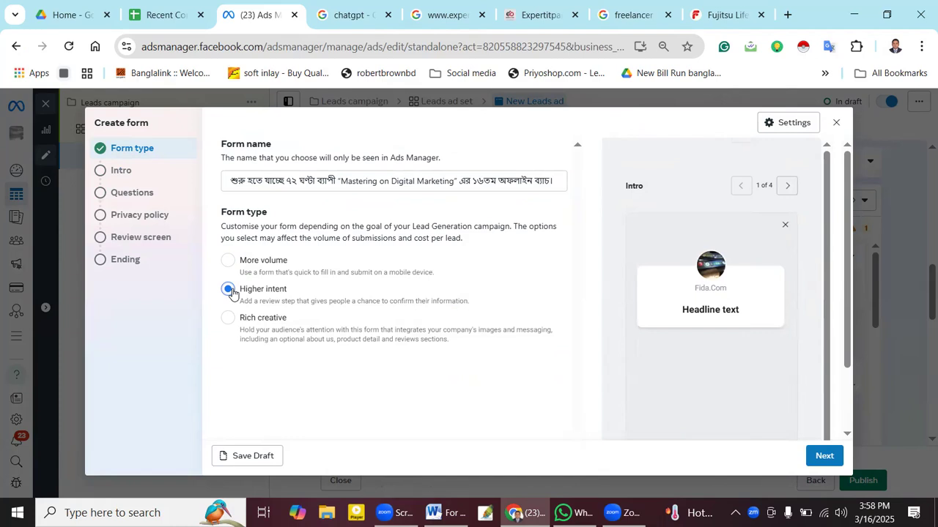
left_click(228, 319)
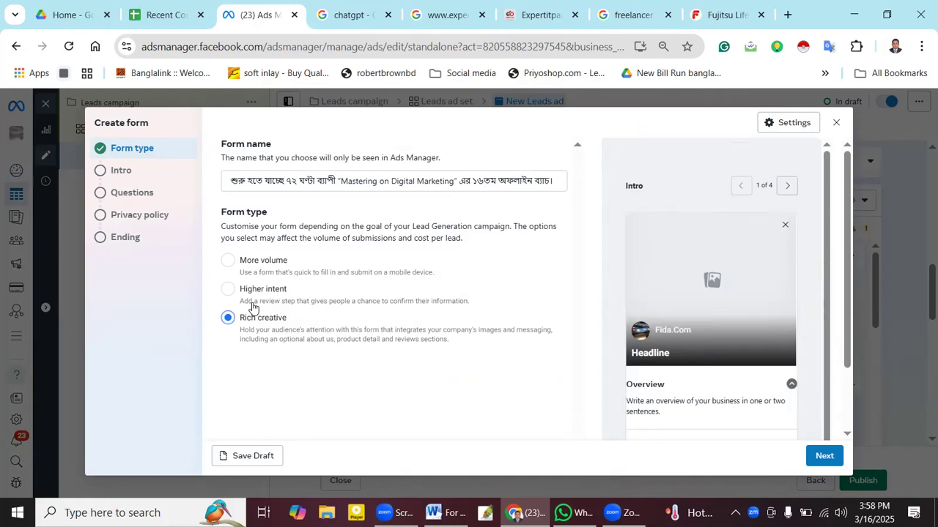
left_click(229, 290)
scroll(723, 322, "down", 1)
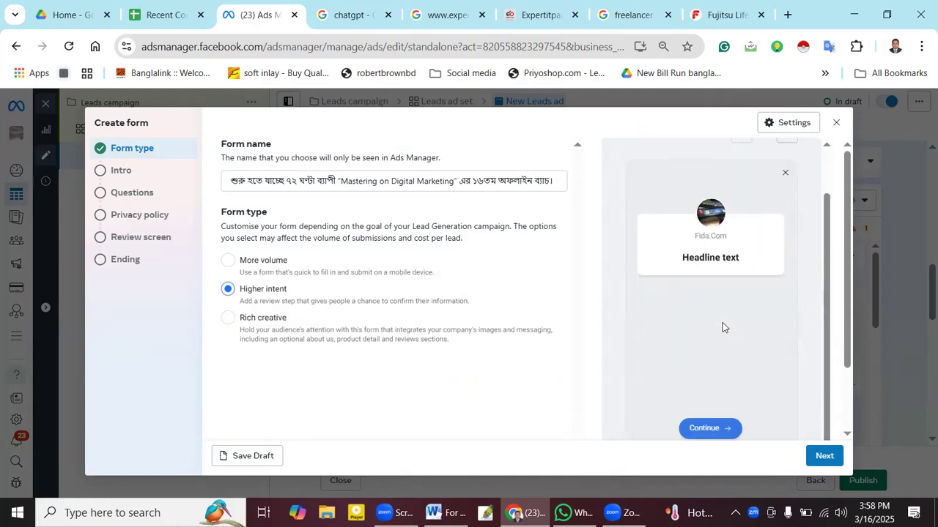
left_click(227, 261)
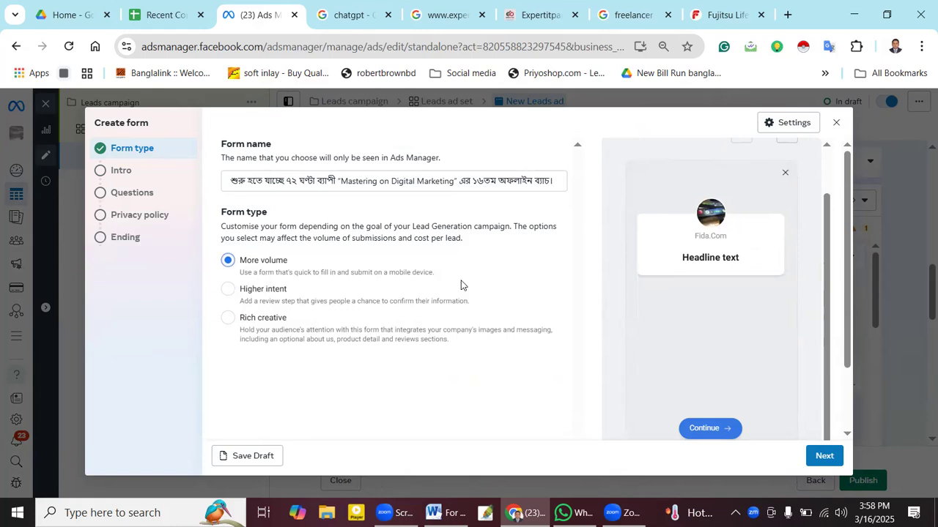
scroll(381, 268, "down", 1)
scroll(775, 480, "up", 1)
left_click(826, 457)
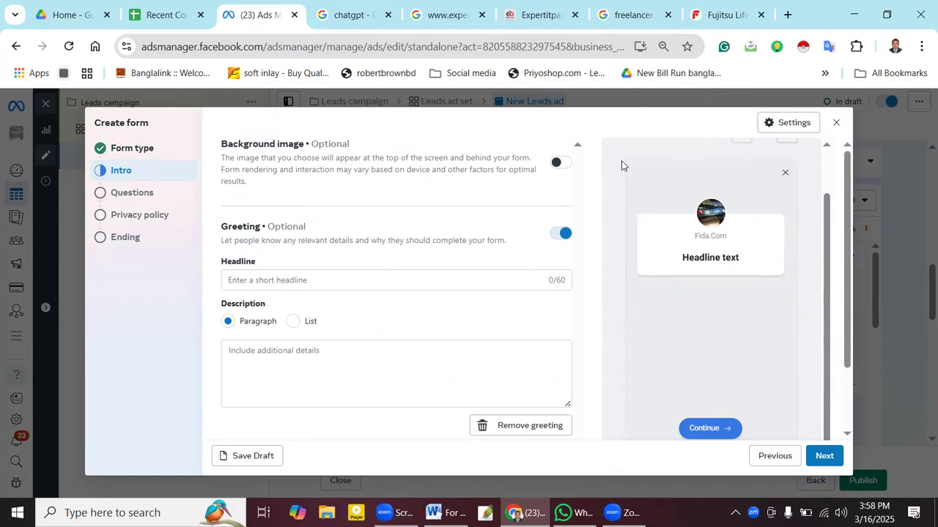
left_click(561, 163)
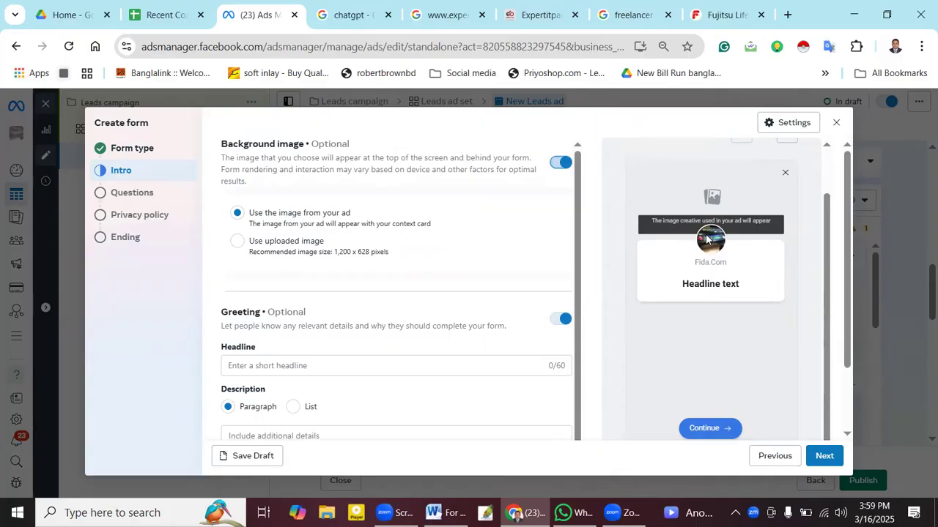
key("Print")
left_click_drag(641, 214, 793, 261)
left_click(804, 196)
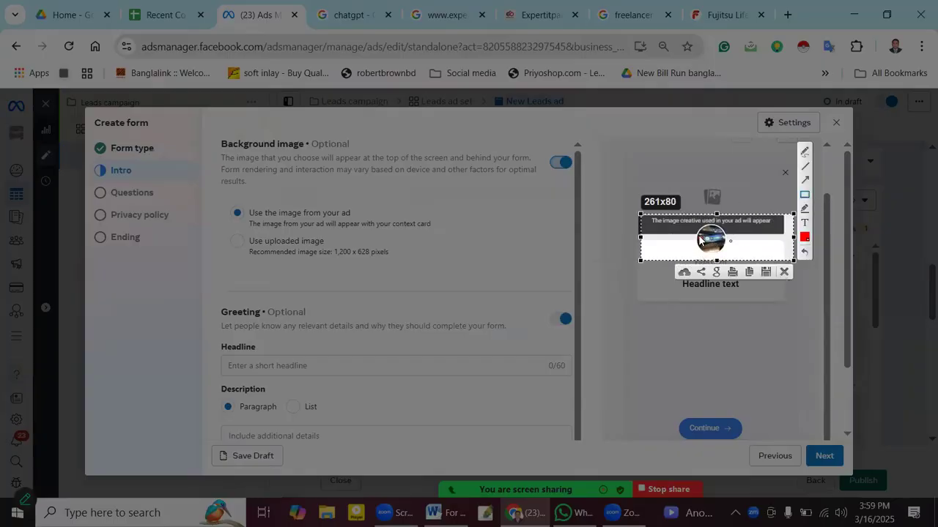
left_click_drag(696, 228, 740, 255)
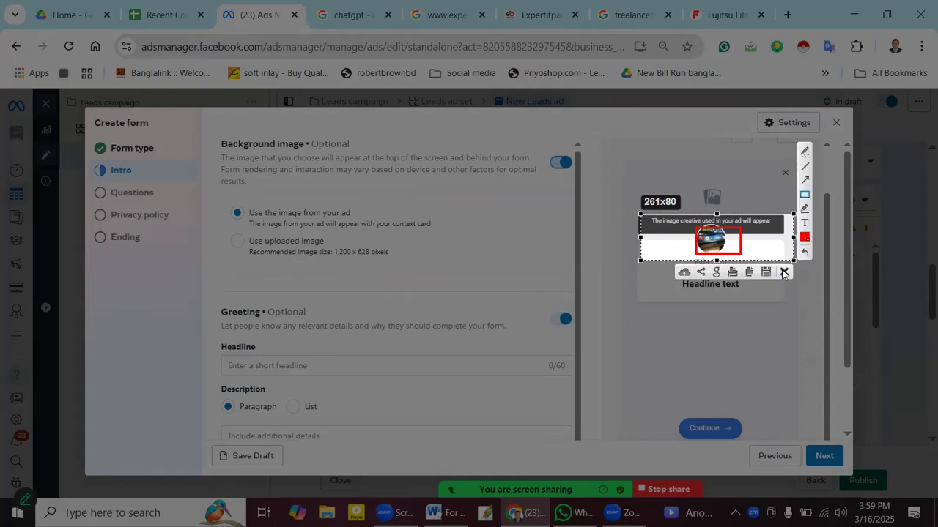
left_click(784, 271)
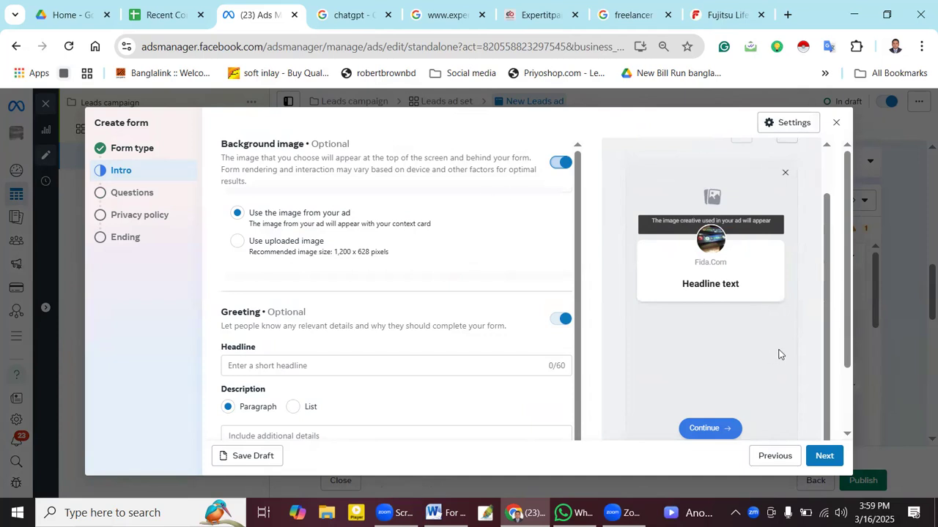
- Set the intro background to the uploaded 002.jpg image from the Desktop
left_click(234, 244)
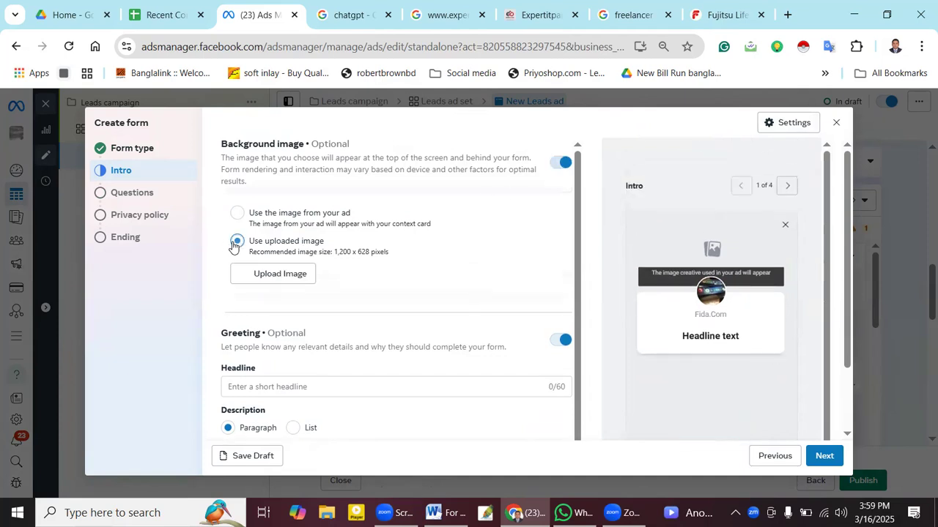
left_click(283, 285)
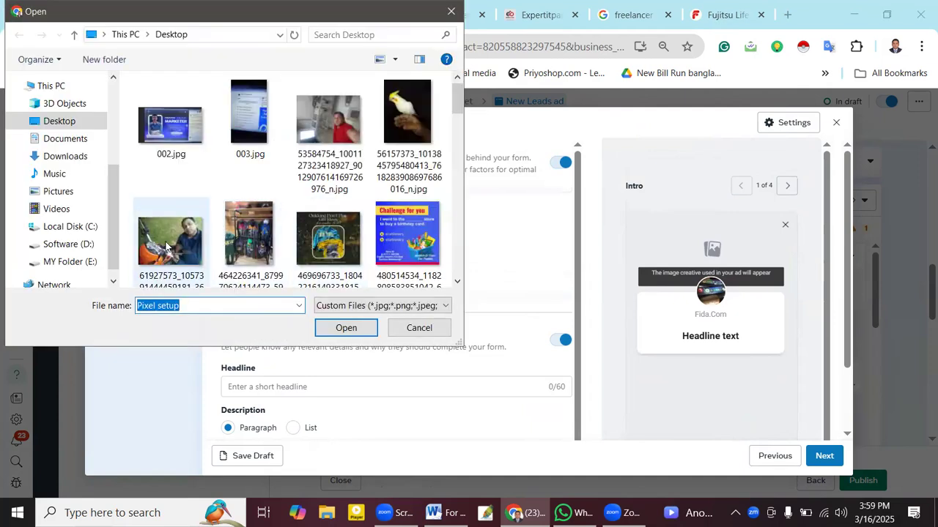
left_click(176, 133)
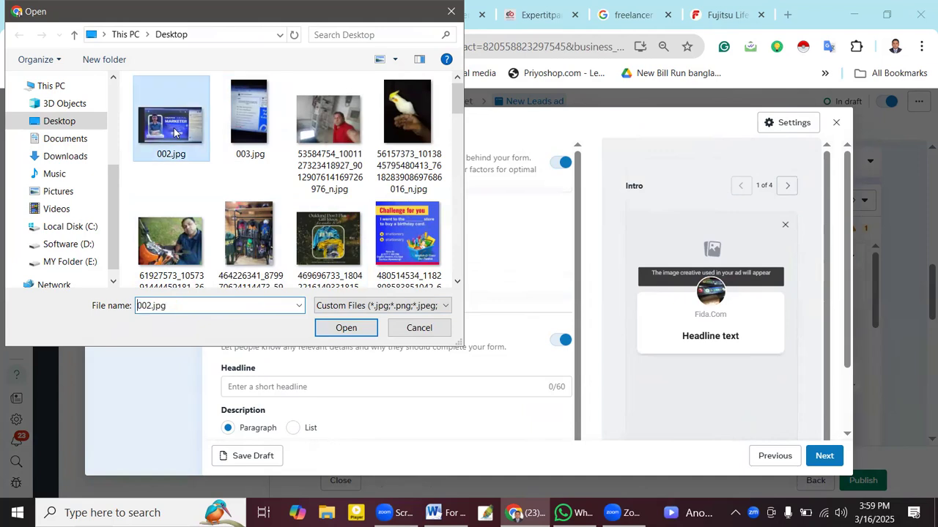
left_click(356, 328)
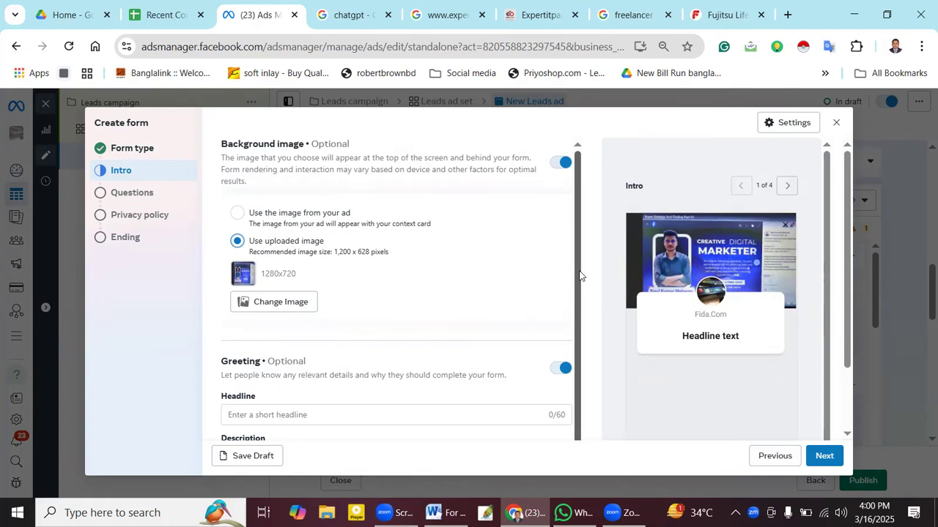
scroll(579, 275, "down", 1)
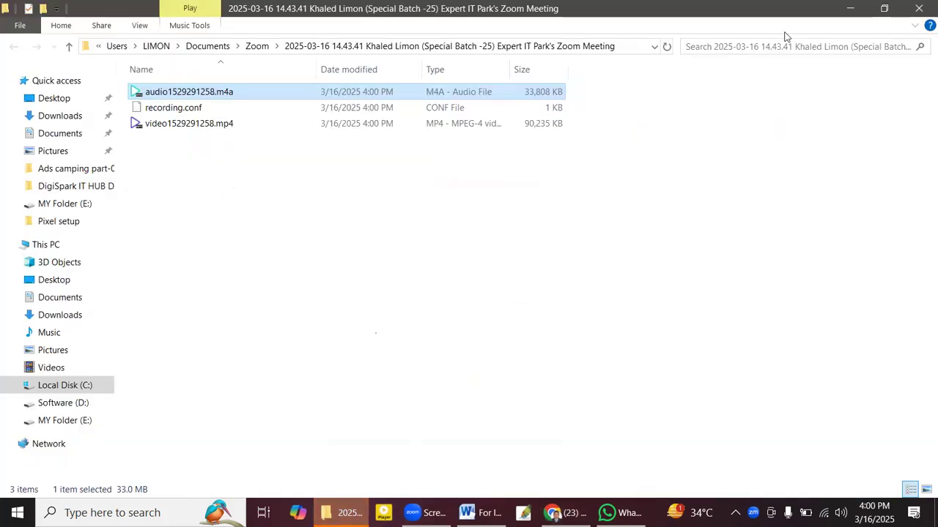
- Copy the first announcement paragraph from Word and paste it into the greeting headline
left_click(919, 8)
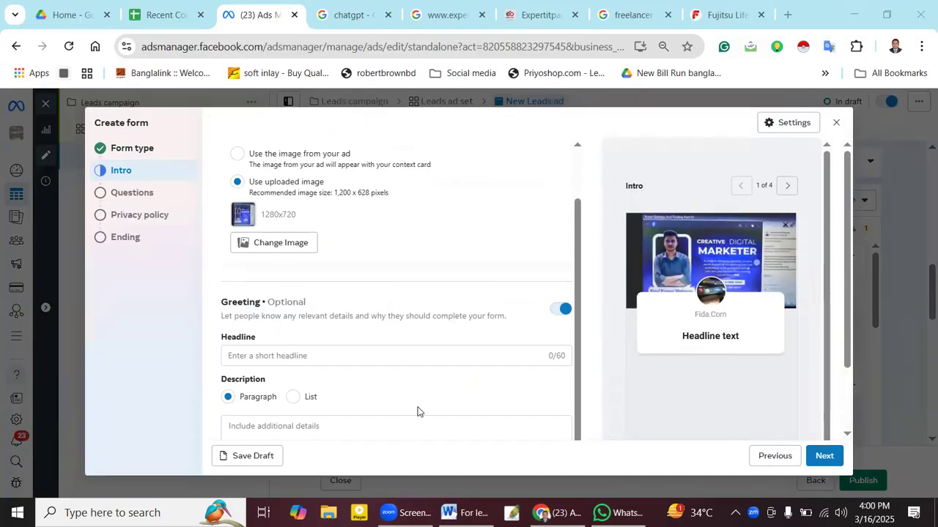
left_click(288, 356)
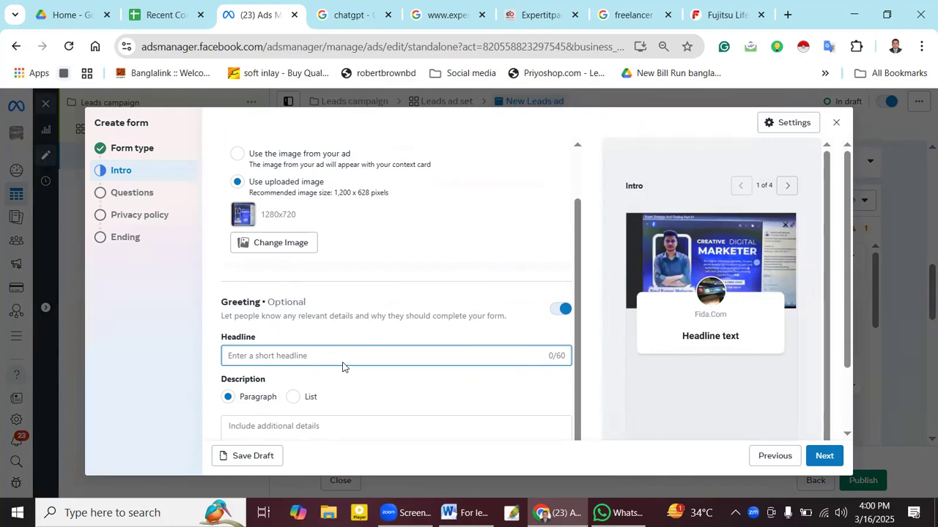
key("alt+Tab")
key("Left")
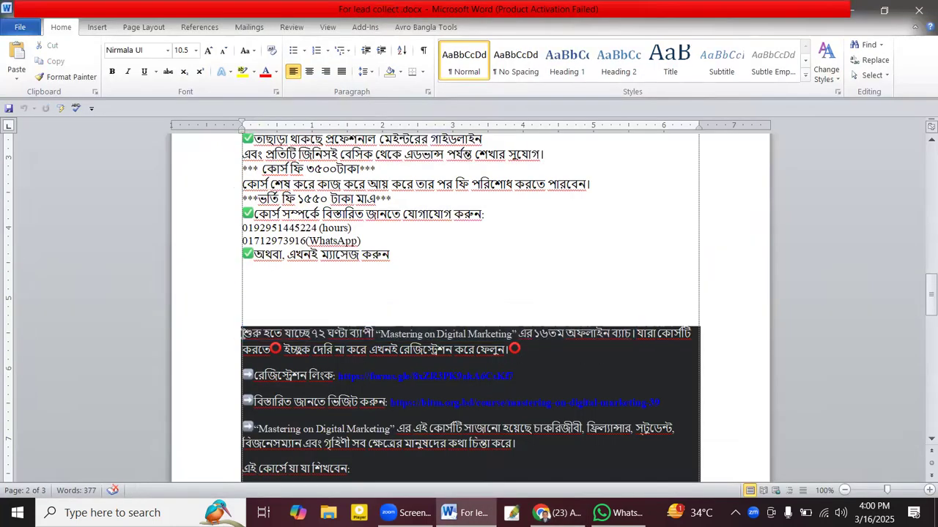
left_click_drag(244, 334, 527, 350)
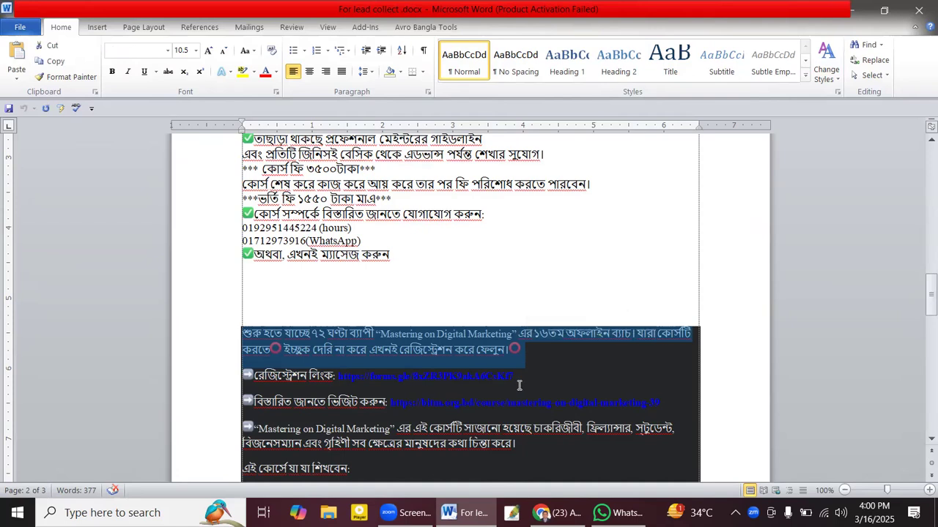
key("alt+Tab")
key("alt+Tab")
left_click(290, 355)
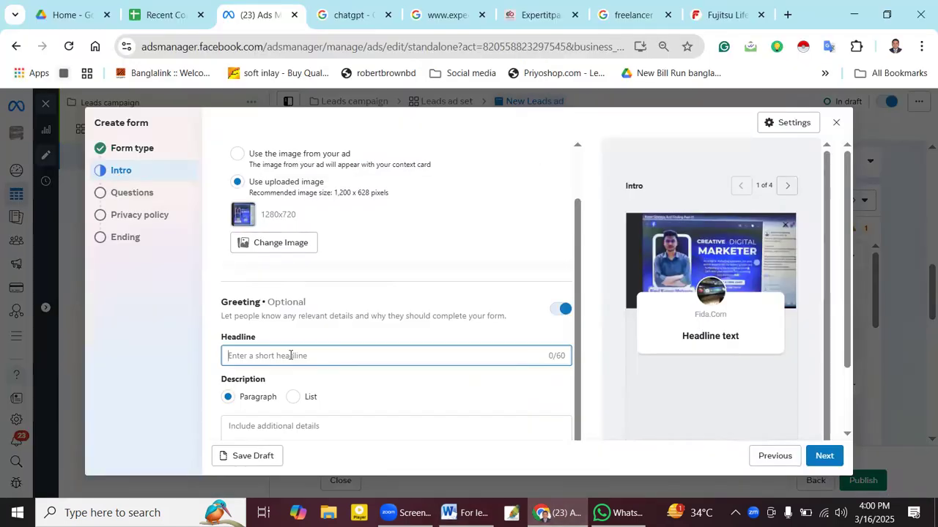
type("শুরু হতে যাচ্ছে ৭২ ঘণ্টা ব্যাপী \"Mastering on Digital Marke")
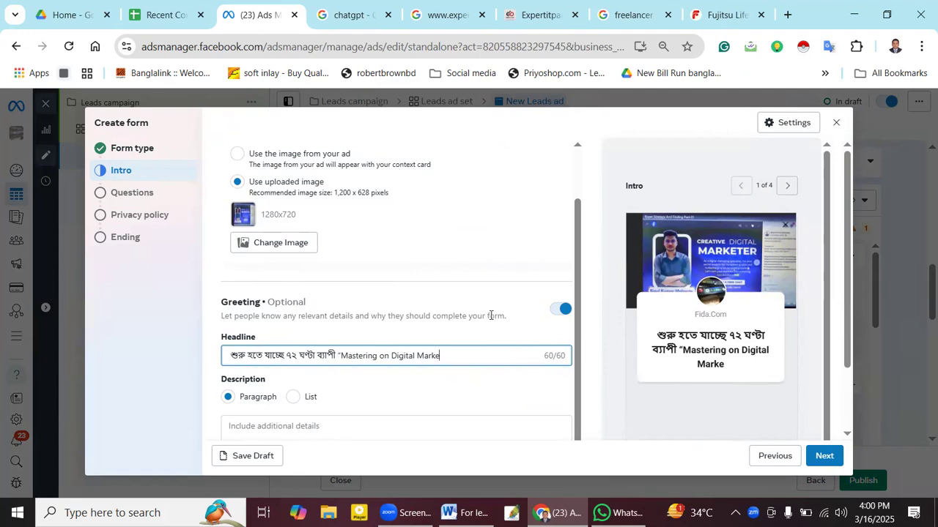
- Toggle the greeting description to List and back to Paragraph
left_click(291, 401)
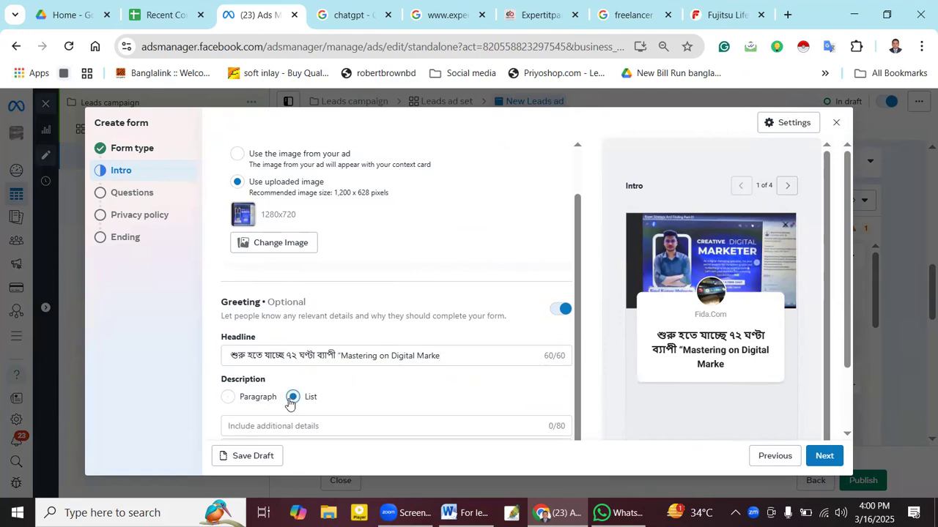
left_click(231, 398)
left_click_drag(844, 268, 847, 347)
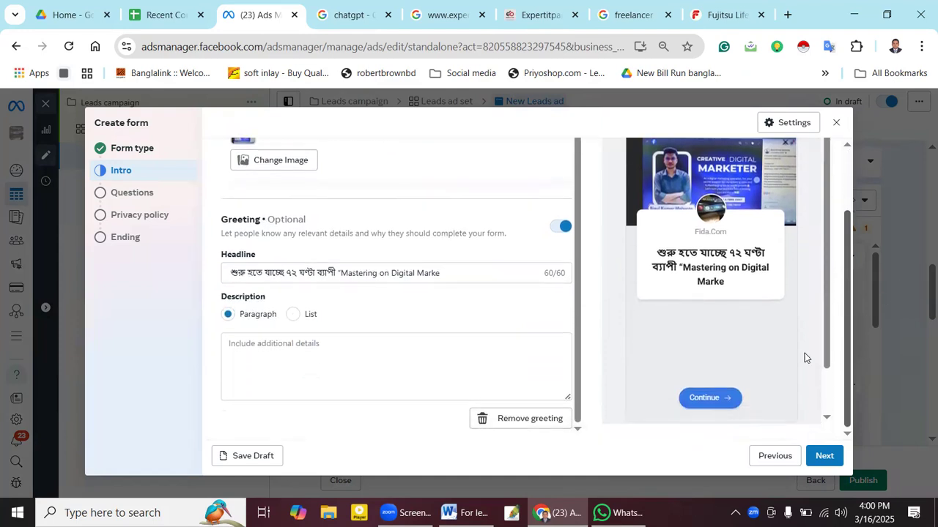
left_click(408, 356)
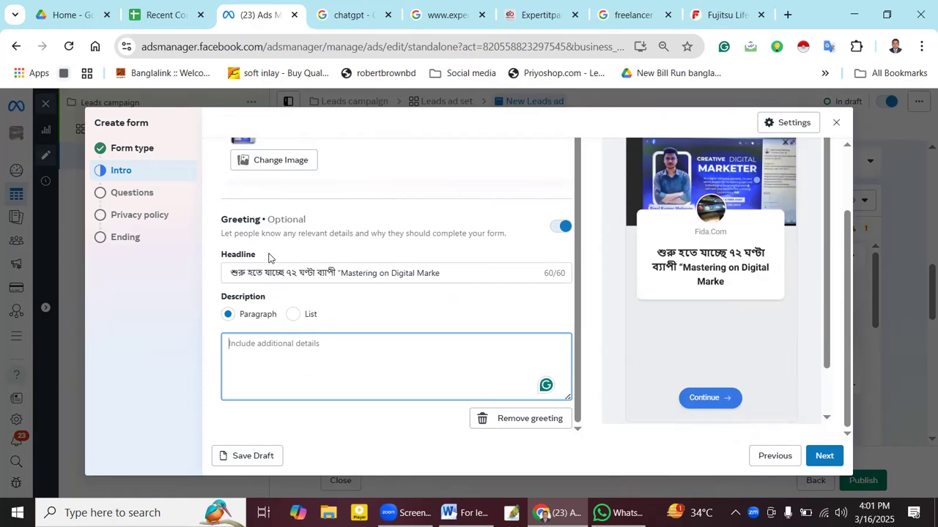
key("alt+Tab")
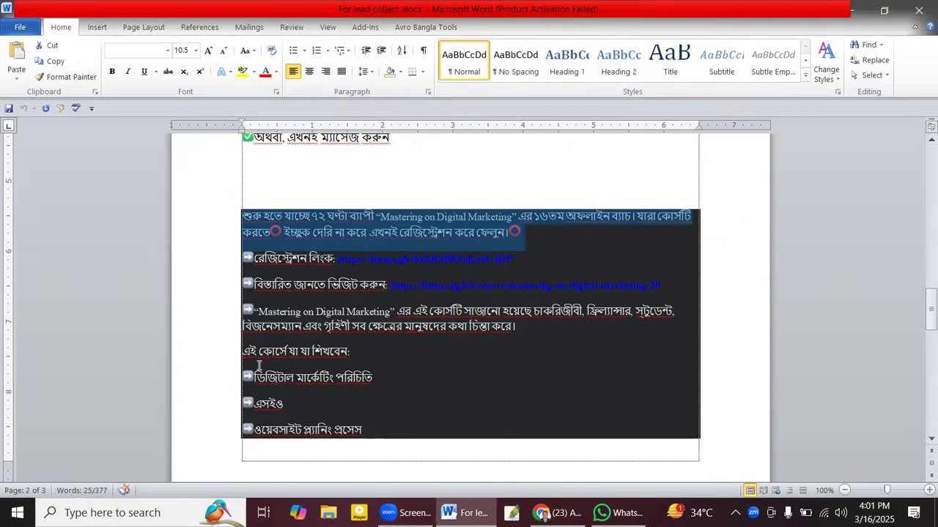
left_click_drag(253, 297, 433, 432)
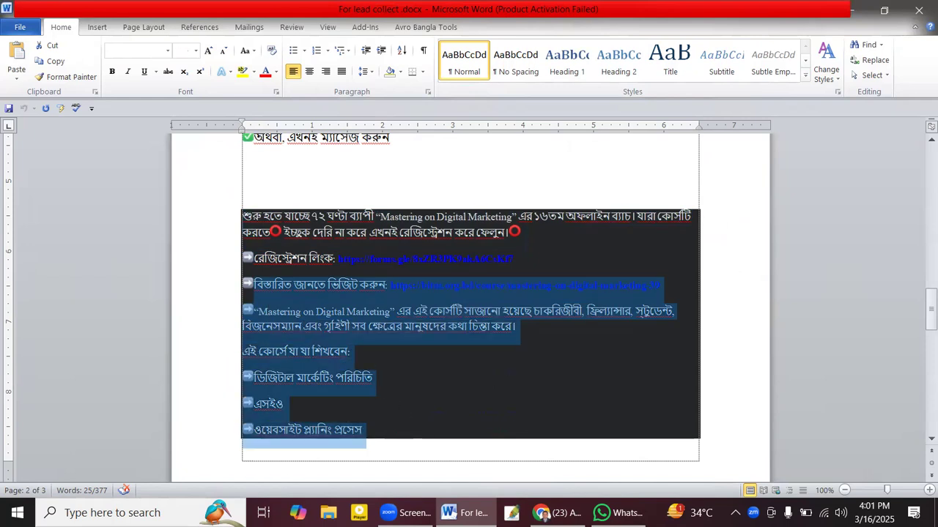
key("alt+Tab")
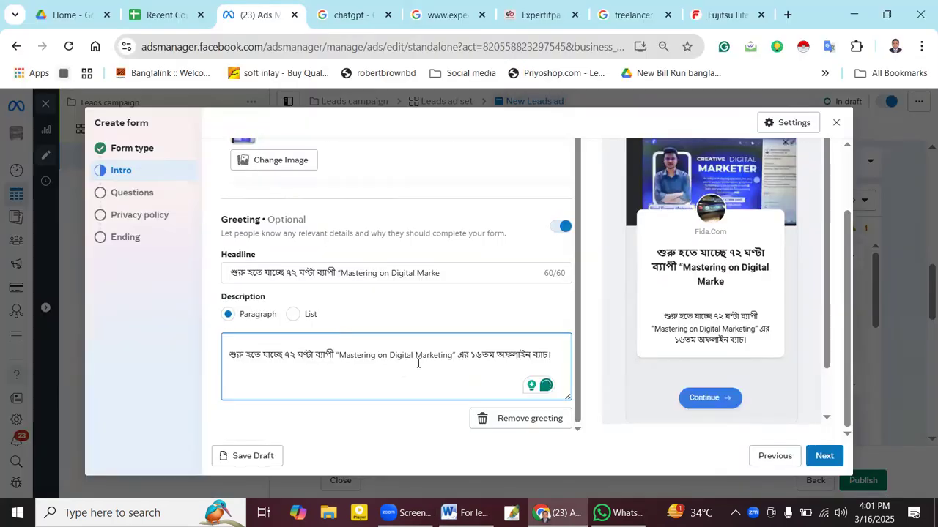
scroll(418, 365, "up", 1)
scroll(419, 359, "down", 1)
key("BackSpace")
key("BackSpace")
key("BackSpace")
key("BackSpace")
key("BackSpace")
key("BackSpace")
key("BackSpace")
key("BackSpace")
key("BackSpace")
key("BackSpace")
key("BackSpace")
key("BackSpace")
key("BackSpace")
key("BackSpace")
key("BackSpace")
key("BackSpace")
key("BackSpace")
key("BackSpace")
key("BackSpace")
key("BackSpace")
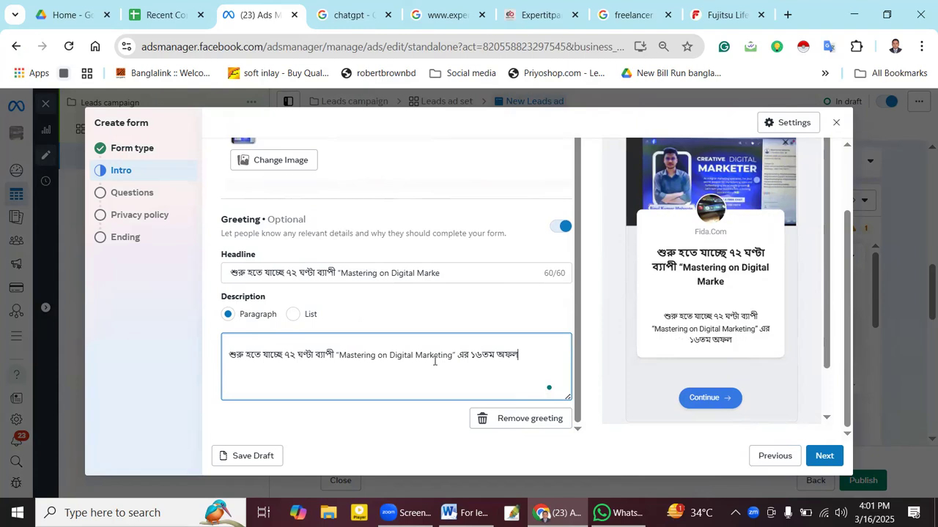
key("BackSpace")
key("BackSpace")
key("BackSpace")
key("BackSpace")
key("BackSpace")
key("BackSpace")
key("BackSpace")
key("BackSpace")
key("BackSpace")
key("BackSpace")
key("BackSpace")
key("BackSpace")
key("BackSpace")
key("BackSpace")
key("BackSpace")
key("BackSpace")
key("BackSpace")
key("BackSpace")
key("BackSpace")
key("BackSpace")
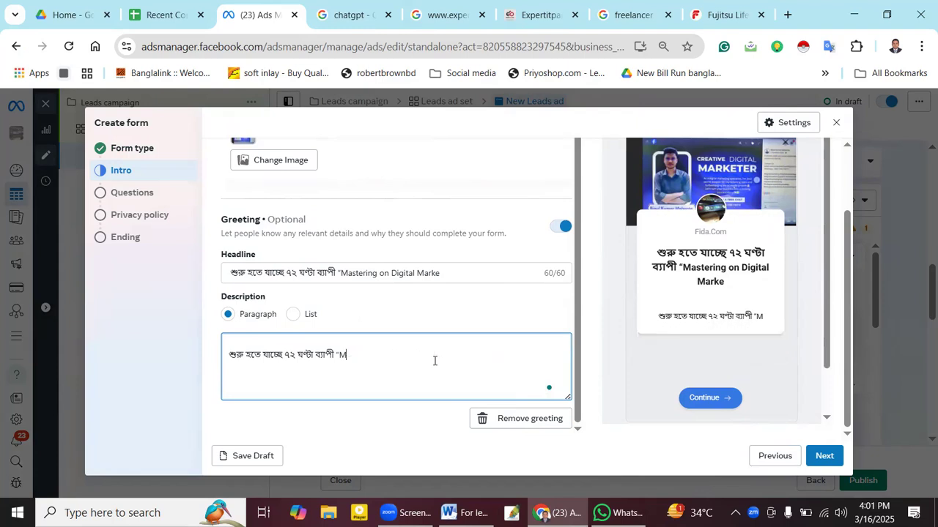
key("BackSpace")
key("BackSpace")
key("BackSpace")
key("BackSpace")
key("BackSpace")
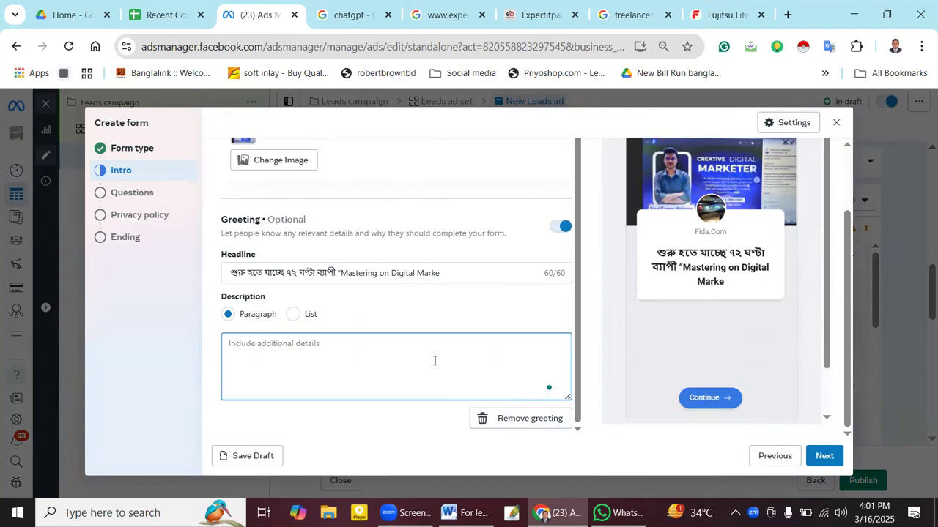
type("শুরু হতে যাচ্ছে ৭২ ঘণ্টা ব্যাপী \"Mastering on Digital Marketing\" এর ১৬তম অফলাইন ব্যাচ।")
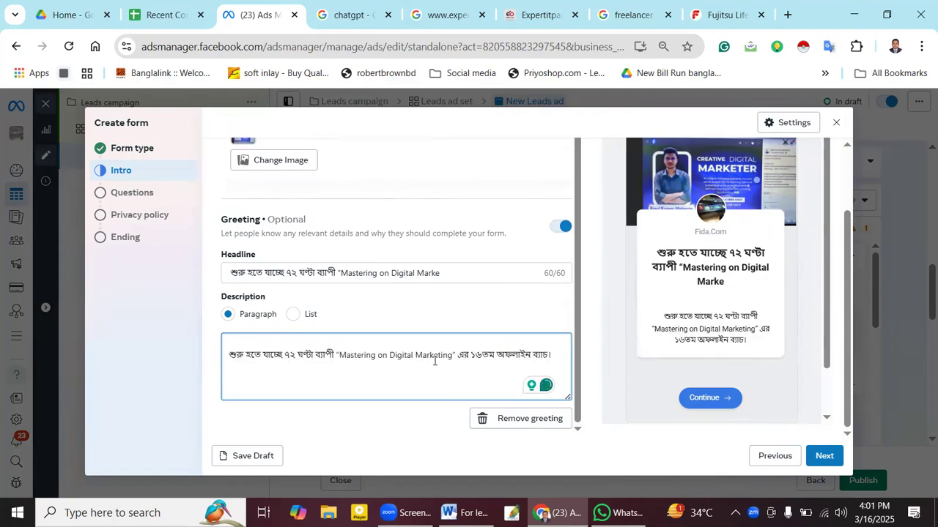
key("BackSpace")
key("BackSpace")
key("BackSpace")
key("BackSpace")
key("BackSpace")
key("BackSpace")
key("BackSpace")
key("BackSpace")
key("BackSpace")
key("BackSpace")
key("BackSpace")
key("BackSpace")
key("BackSpace")
key("BackSpace")
key("BackSpace")
key("BackSpace")
key("BackSpace")
key("BackSpace")
key("BackSpace")
key("BackSpace")
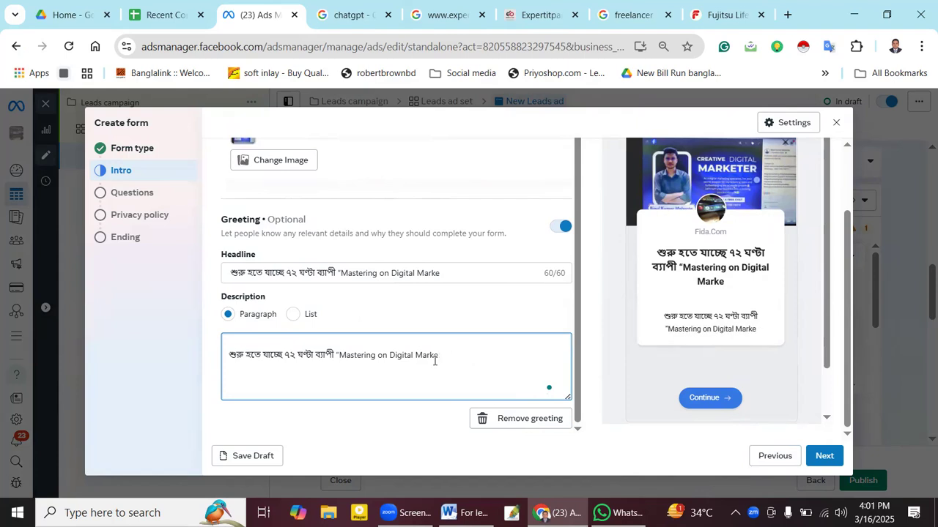
key("BackSpace")
key("BackSpace")
key("BackSpace")
key("BackSpace")
key("BackSpace")
key("BackSpace")
key("BackSpace")
key("BackSpace")
key("BackSpace")
key("BackSpace")
key("BackSpace")
key("BackSpace")
key("BackSpace")
key("BackSpace")
key("BackSpace")
key("BackSpace")
key("BackSpace")
key("BackSpace")
key("BackSpace")
key("BackSpace")
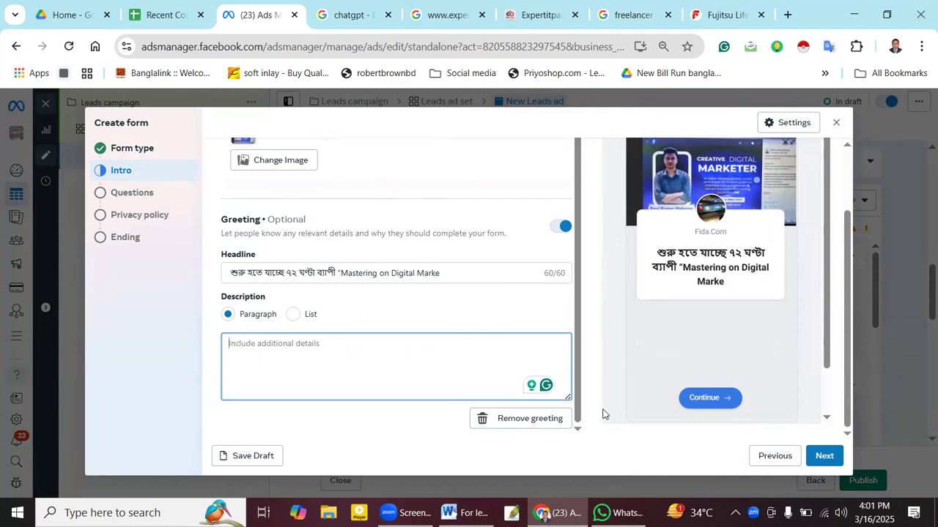
left_click(462, 512)
- Delete the misplaced checkmark in the Instagram line of the Word document
scroll(503, 354, "up", 10)
scroll(502, 354, "up", 5)
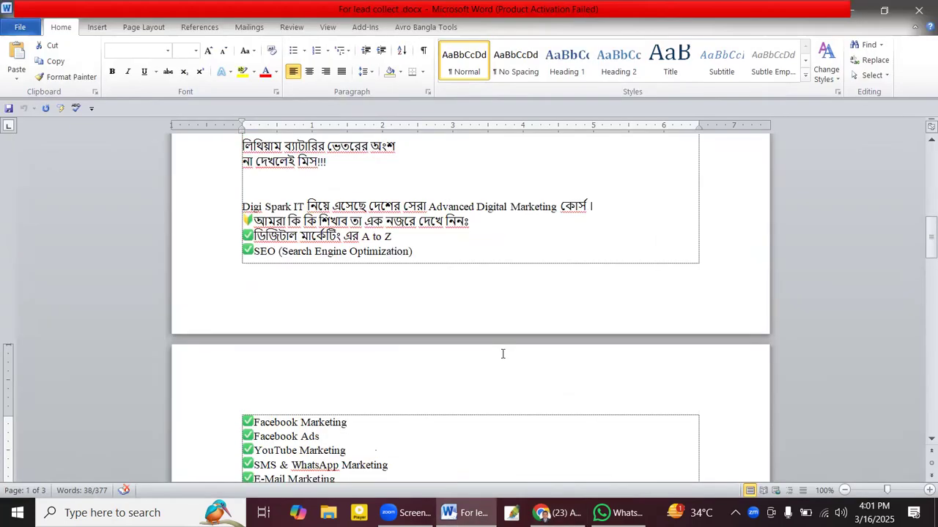
scroll(392, 310, "down", 5)
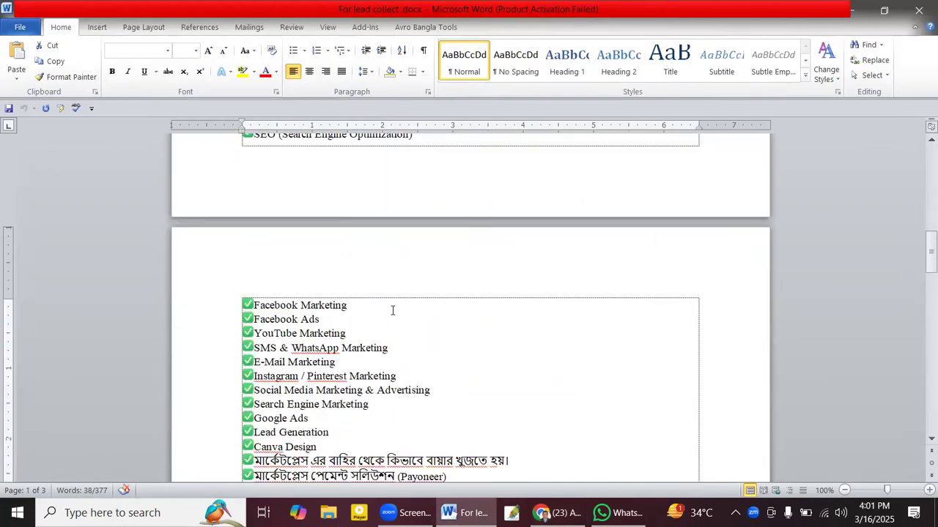
scroll(392, 311, "down", 3)
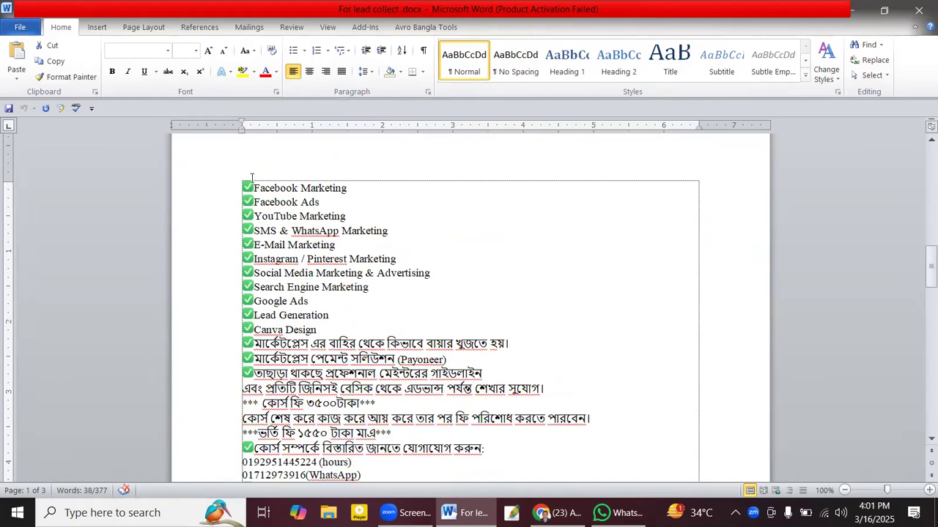
left_click_drag(248, 188, 302, 257)
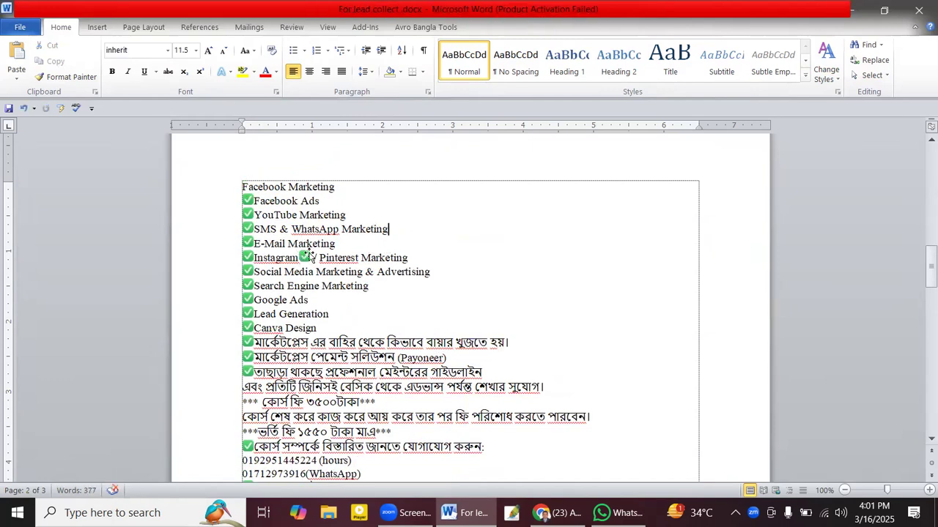
left_click(308, 257)
key("Delete")
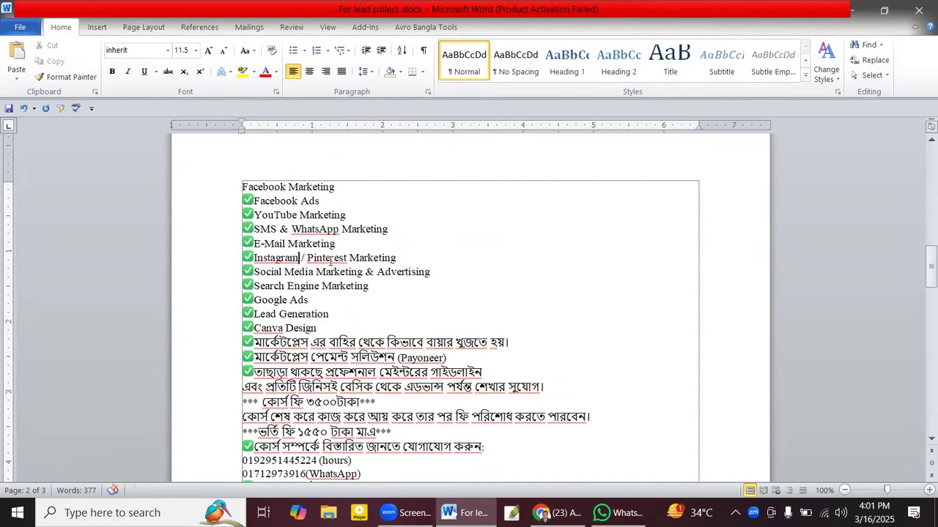
- Copy the course list from Facebook Marketing down and paste it into the greeting description
left_click_drag(243, 187, 477, 448)
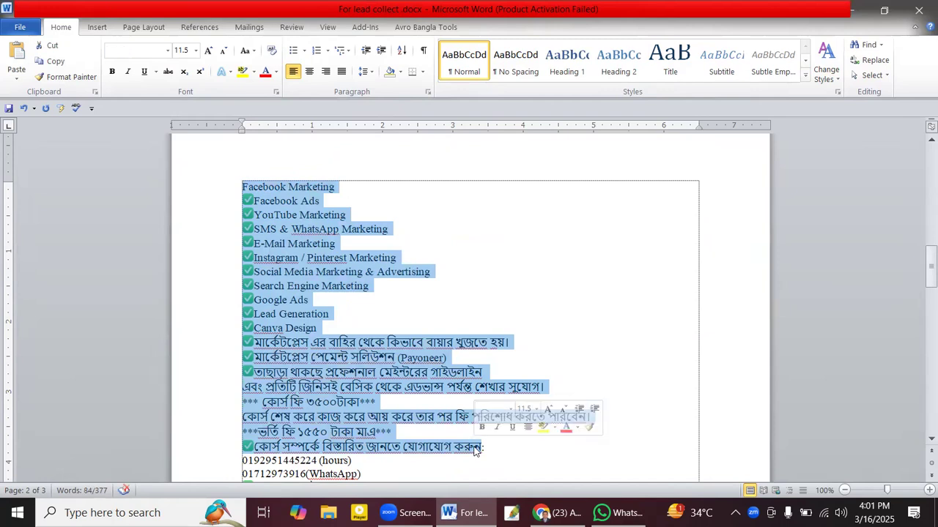
key("ctrl+d")
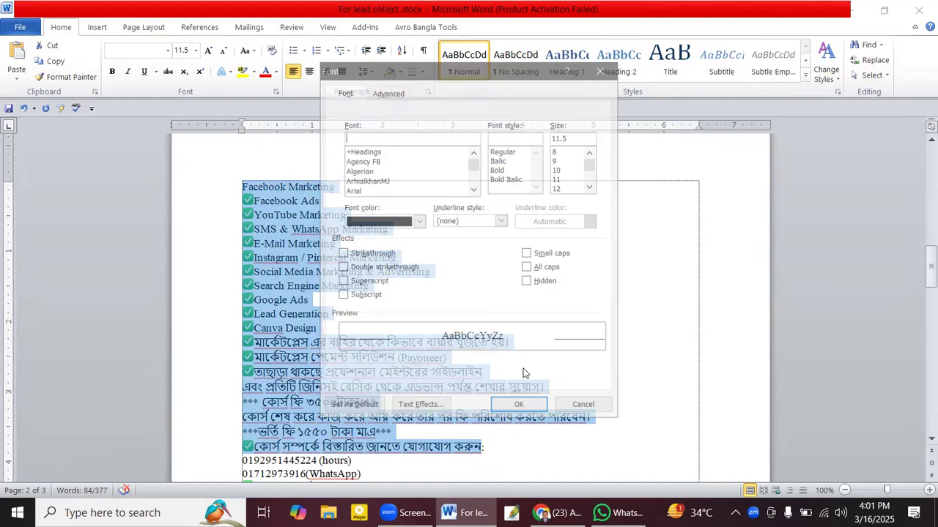
key("alt+Tab")
key("ctrl+v")
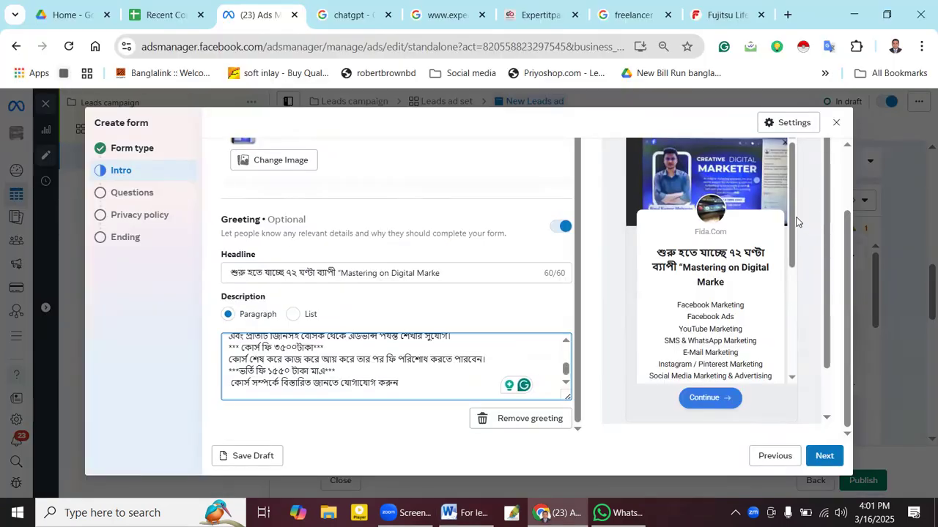
- Delete the old fee digits in the greeting description and begin retyping the amounts
left_click_drag(792, 220, 789, 325)
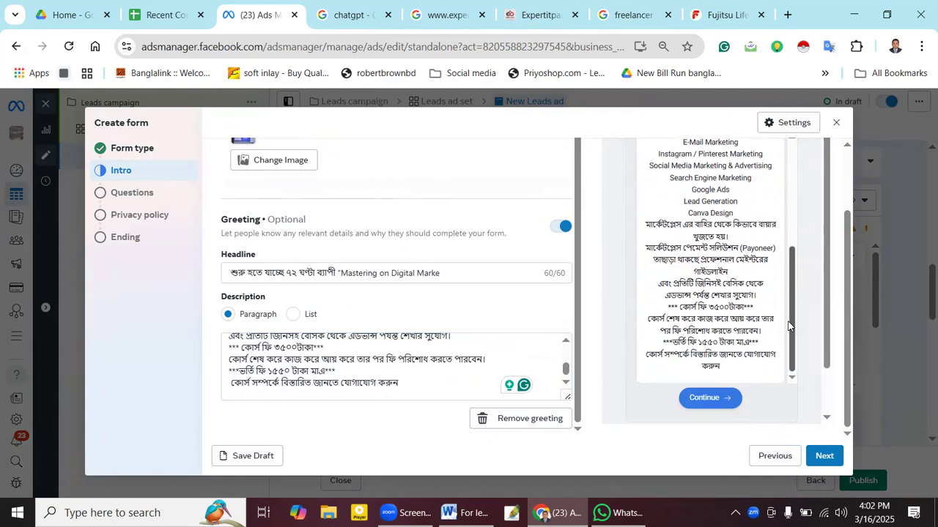
scroll(739, 295, "up", 2)
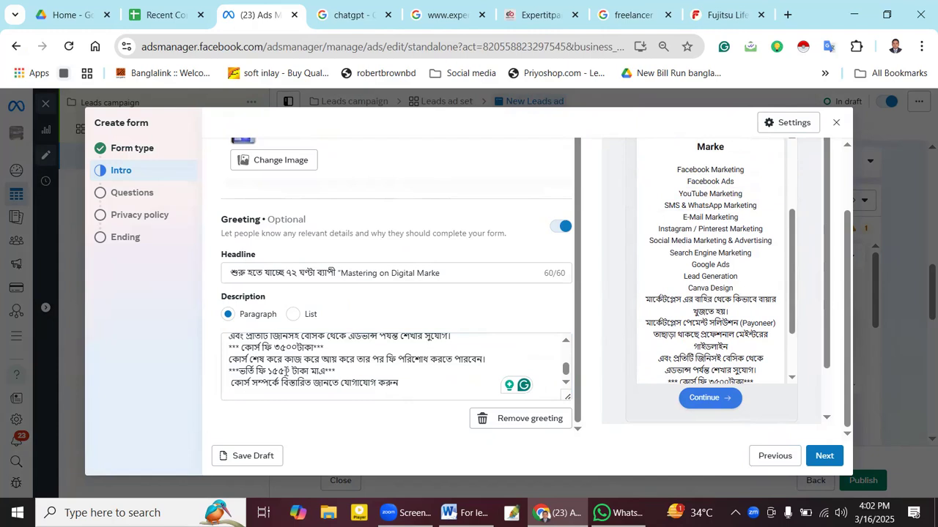
left_click(288, 371)
key("BackSpace")
key("BackSpace")
key("BackSpace")
key("BackSpace")
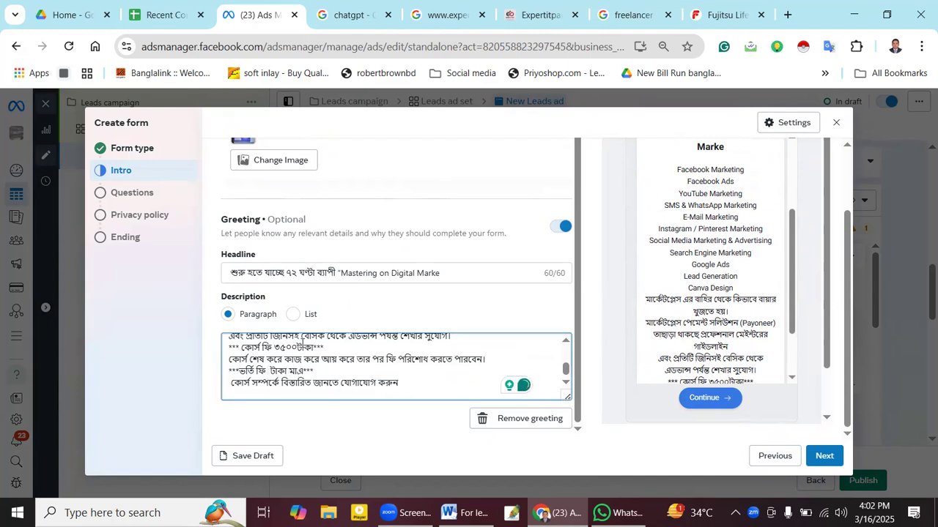
key("BackSpace")
key("BackSpace")
key("BackSpace")
key("BackSpace")
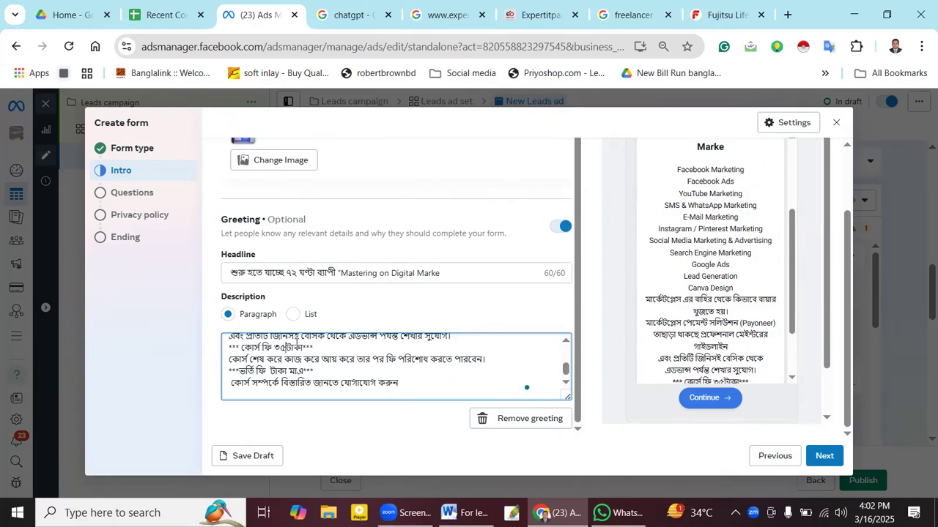
type("২00")
key("BackSpace")
key("BackSpace")
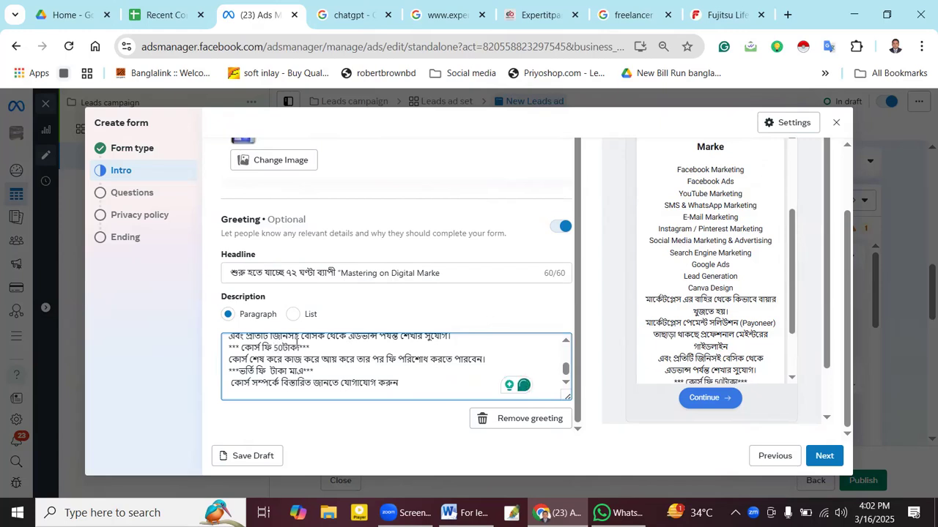
type("00")
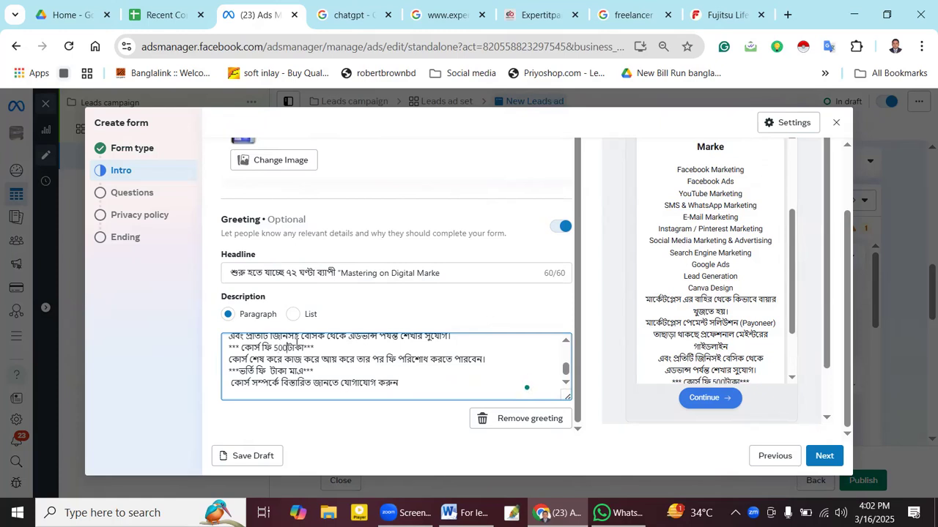
- Finish the fees so the course fee reads 5000 টাকা and the admission fee 2000 টাকা
left_click(285, 370)
left_click(287, 348)
type("0")
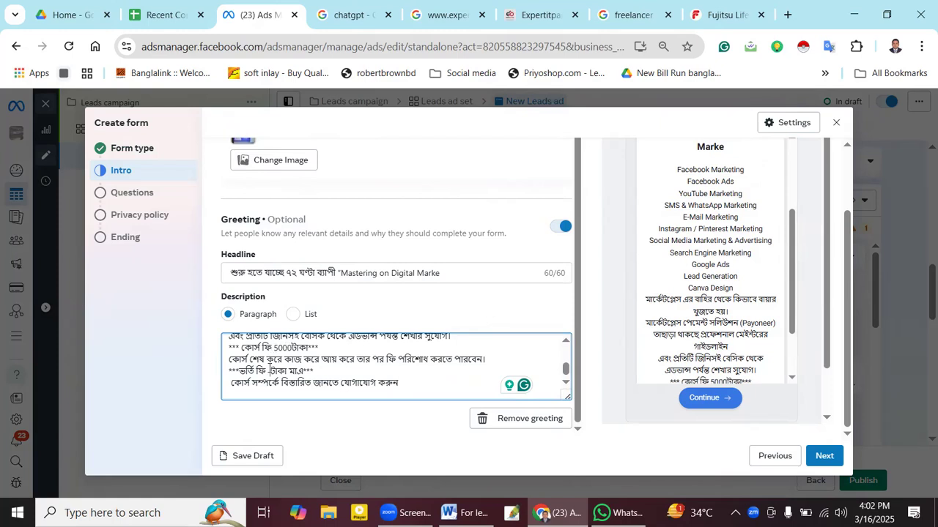
left_click(270, 370)
type("2000")
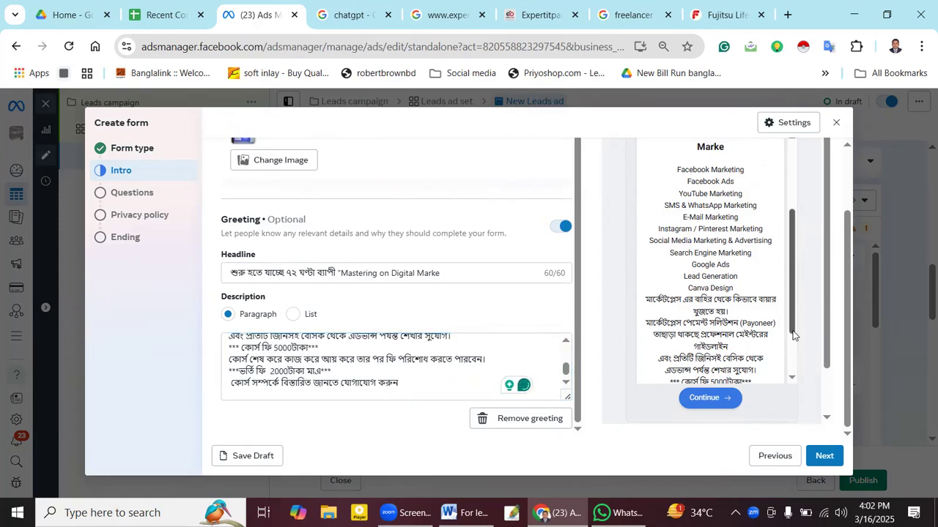
scroll(793, 352, "down", 1)
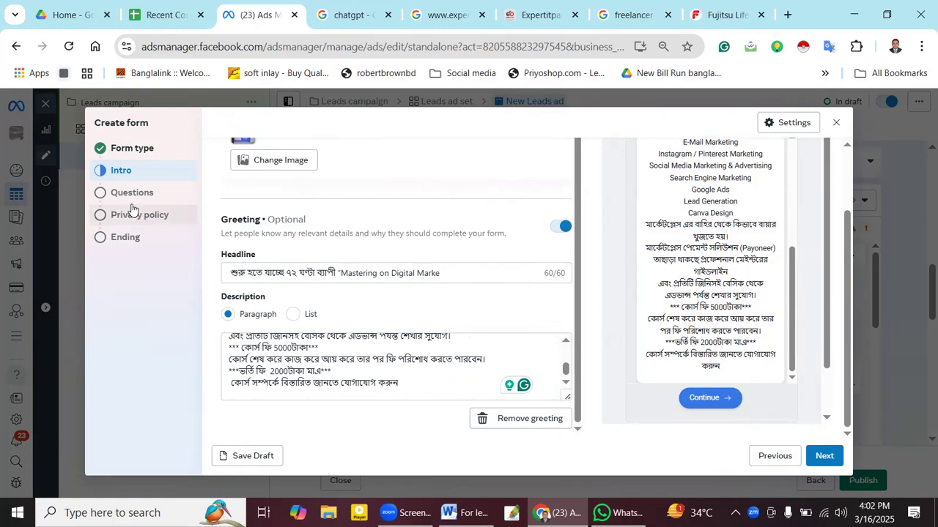
- Advance the lead form to its Questions step and look over the available question types
left_click(823, 462)
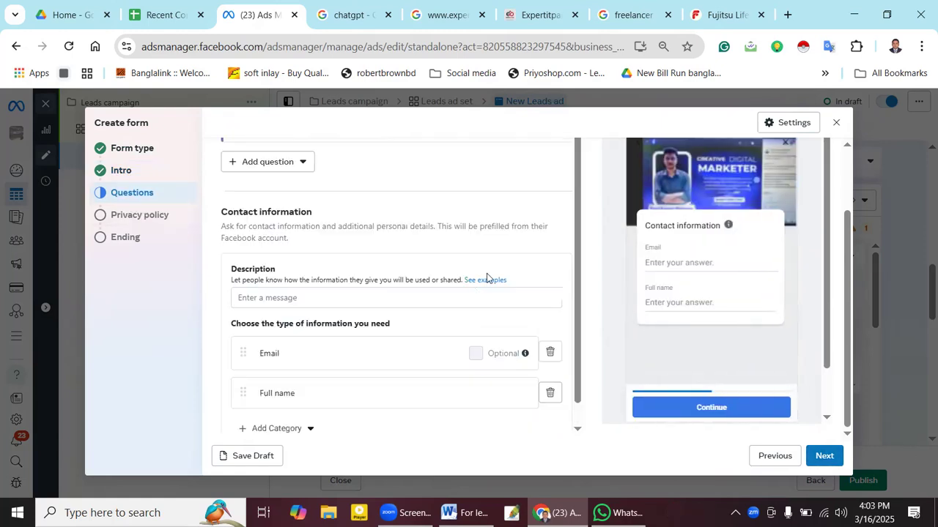
scroll(665, 309, "down", 1)
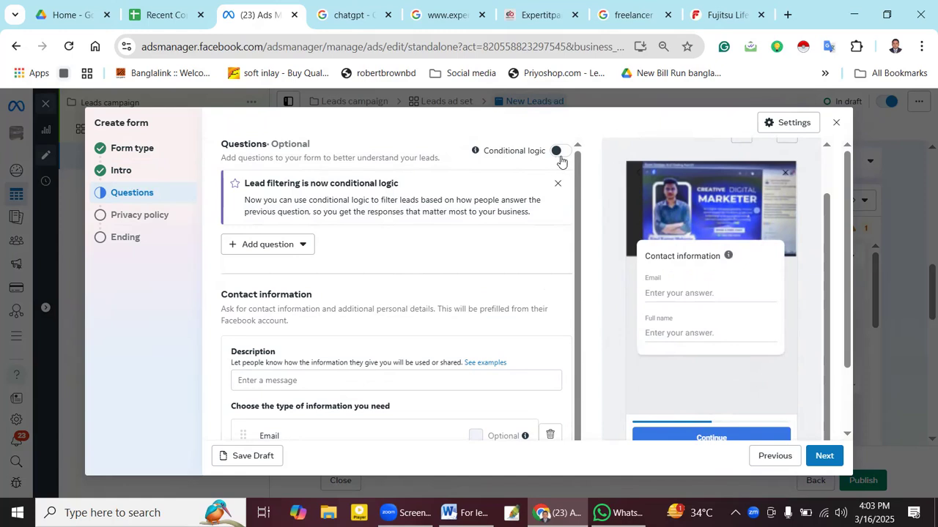
scroll(367, 275, "down", 2)
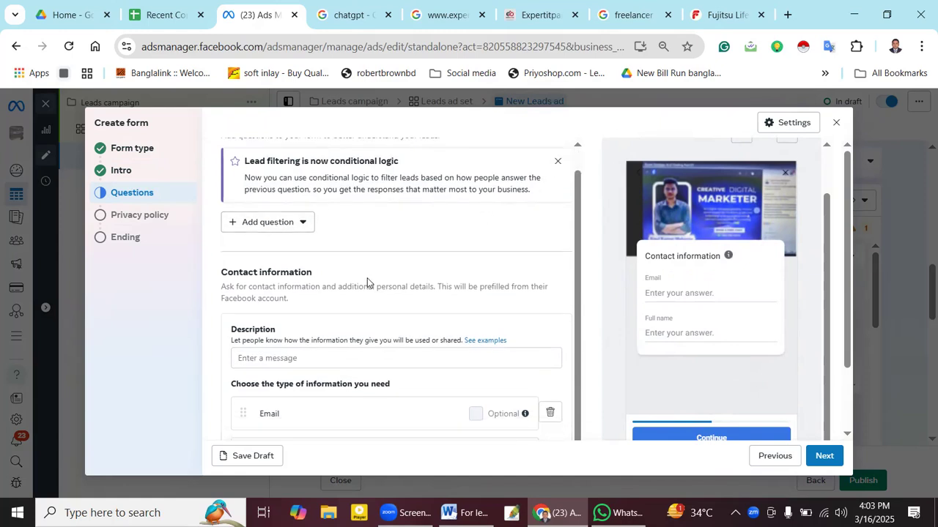
scroll(319, 315, "up", 1)
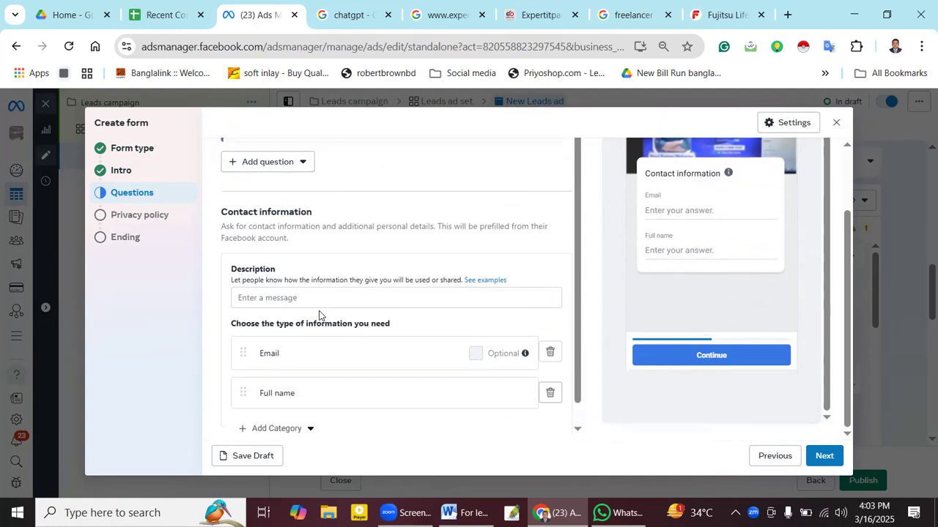
scroll(262, 274, "up", 1)
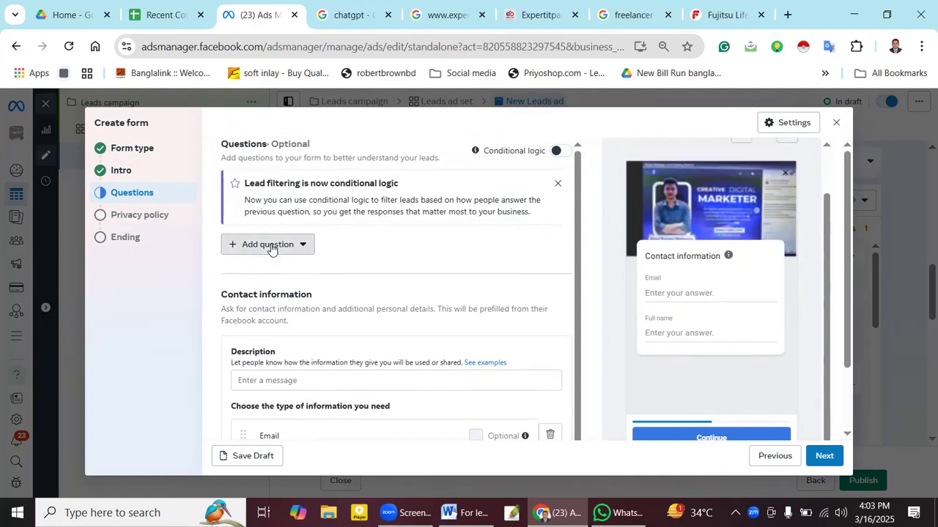
left_click(269, 245)
left_click(444, 265)
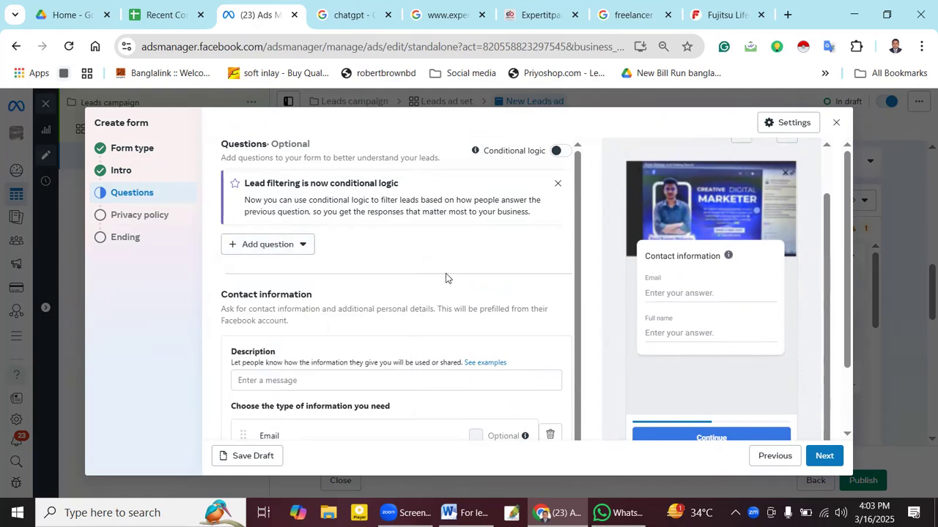
- Paste the course outline text into the contact information description
left_click(277, 378)
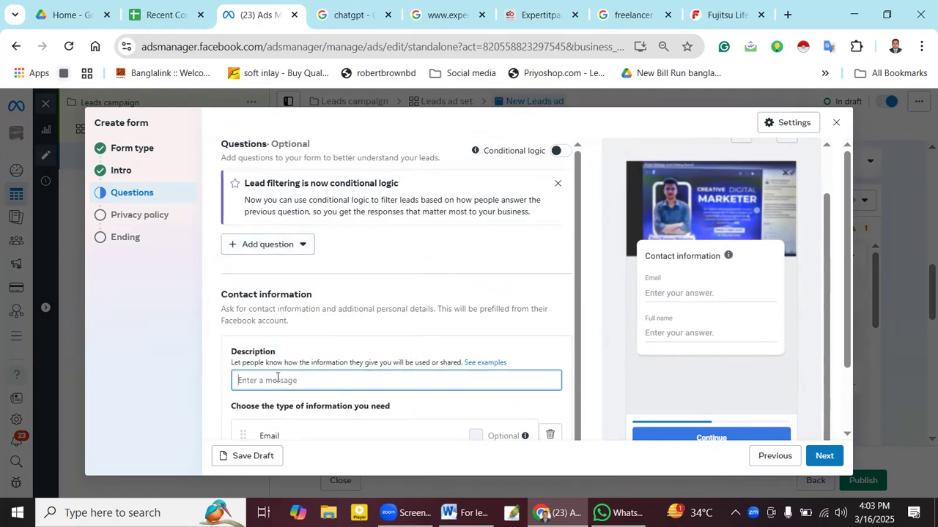
key("ctrl+v")
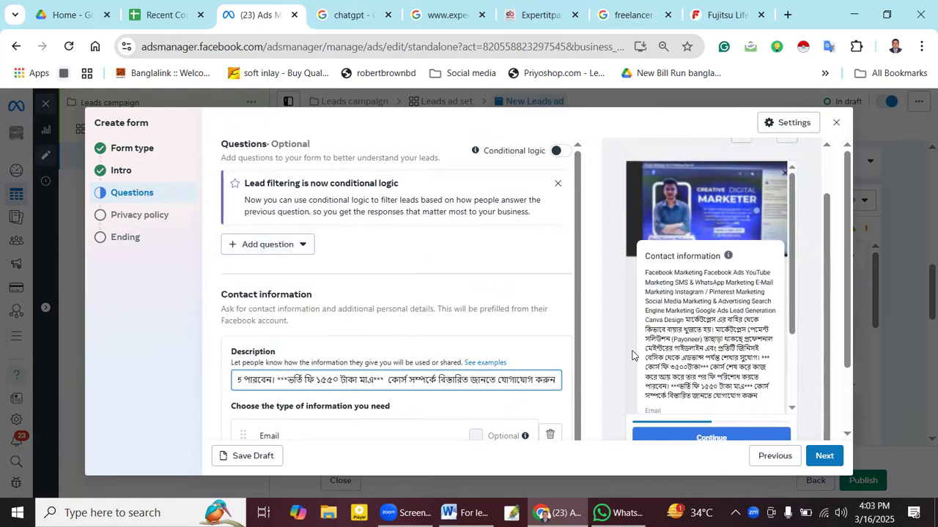
left_click_drag(793, 291, 789, 349)
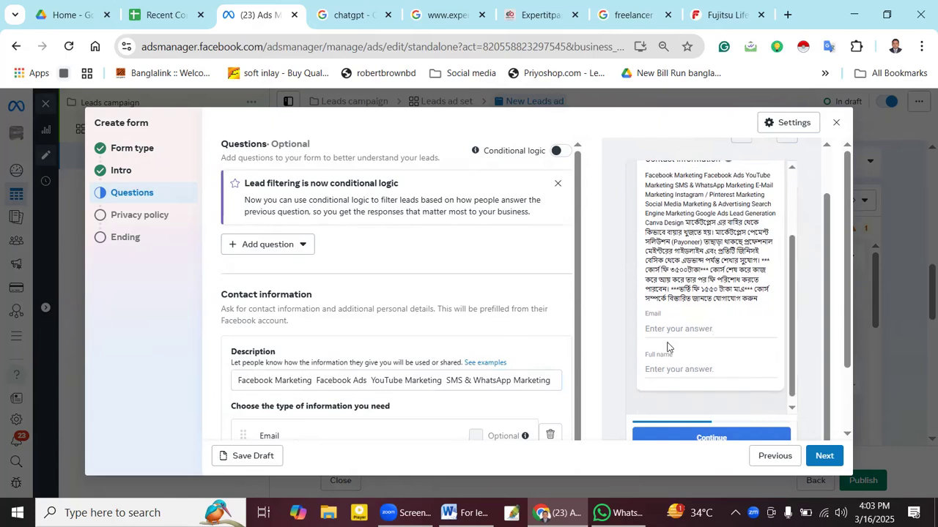
scroll(568, 344, "down", 1)
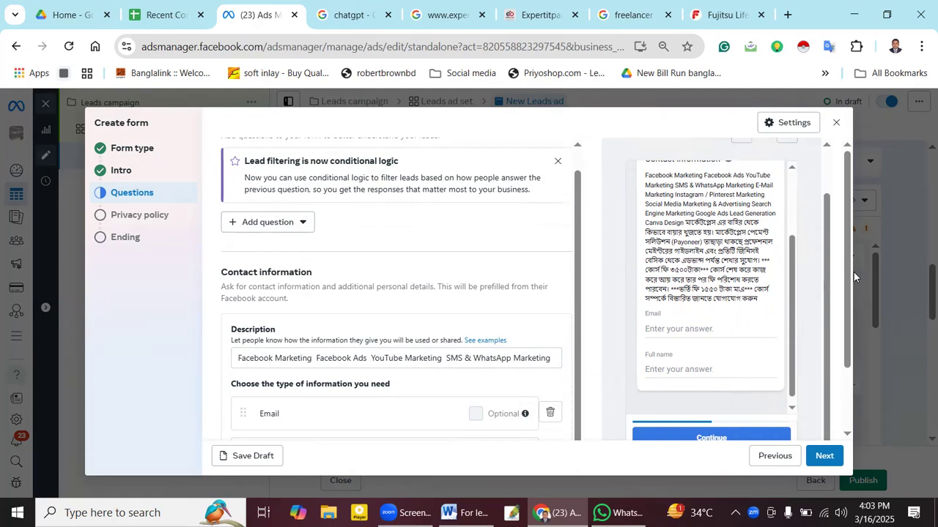
scroll(848, 339, "down", 2)
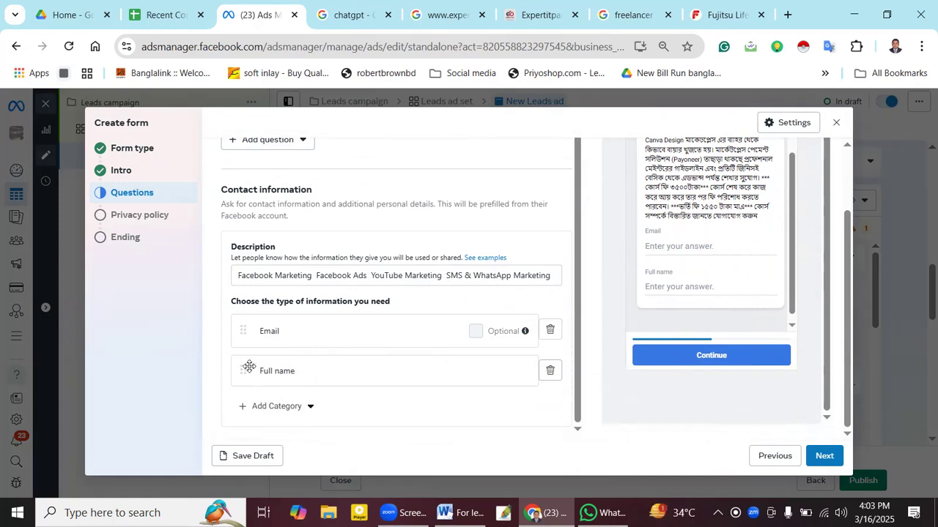
- Add Phone number and Date of birth questions to the lead form
left_click(295, 407)
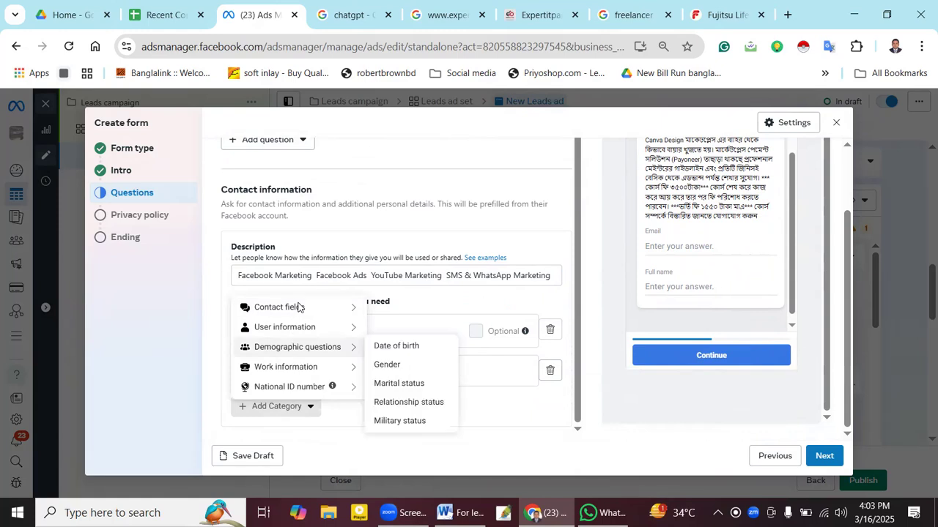
mouse_move(297, 308)
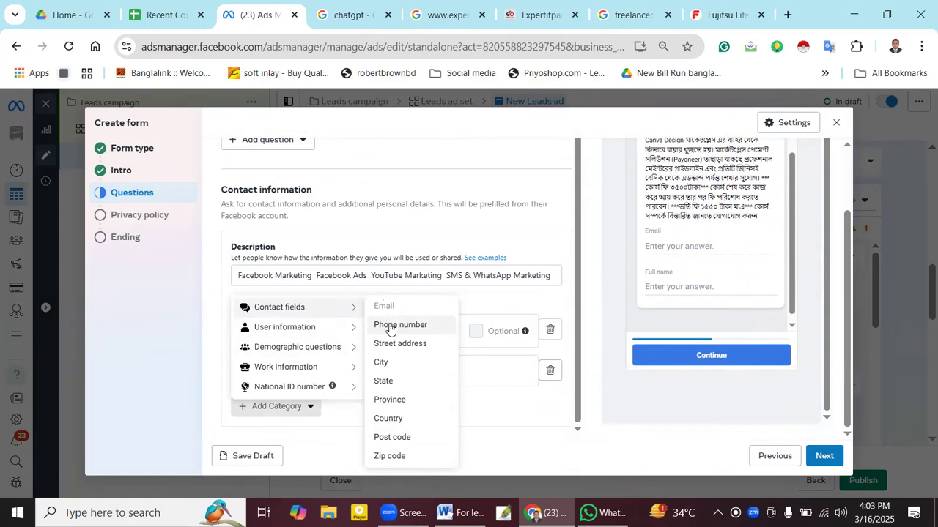
left_click(389, 326)
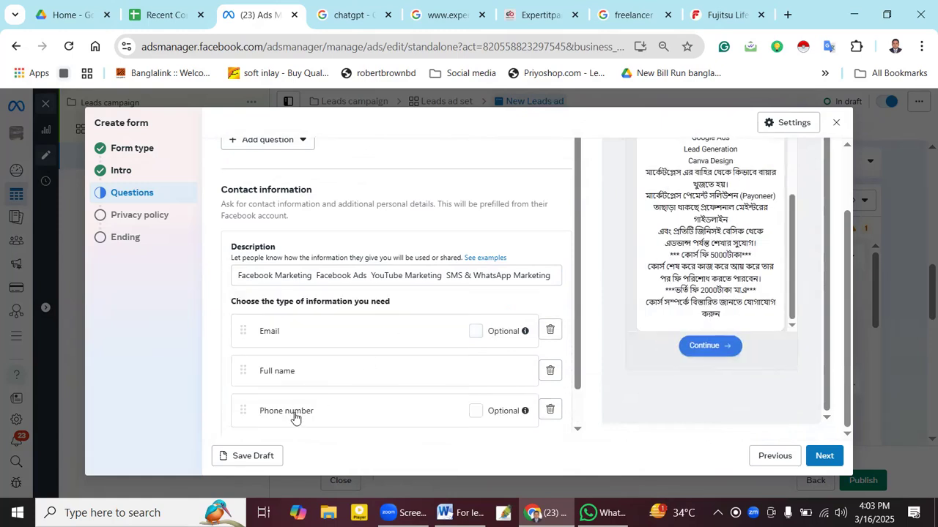
scroll(461, 386, "down", 1)
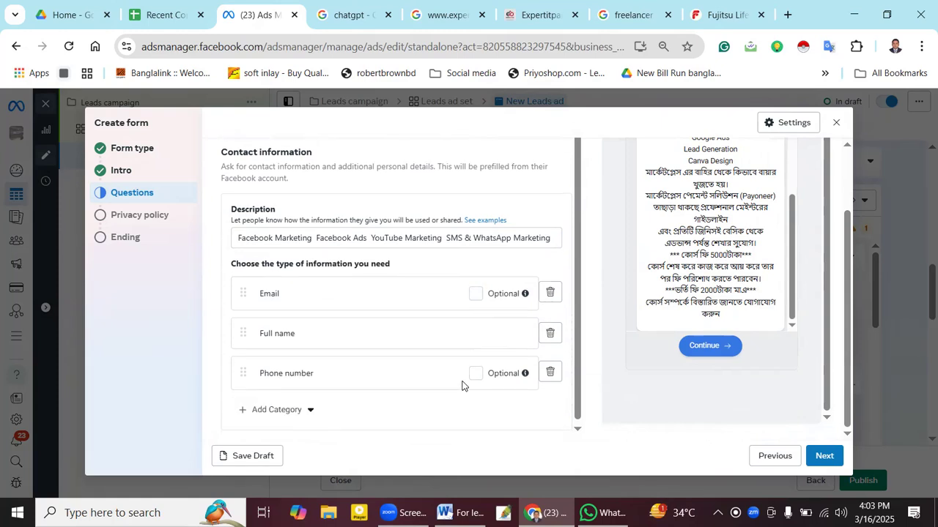
left_click(268, 408)
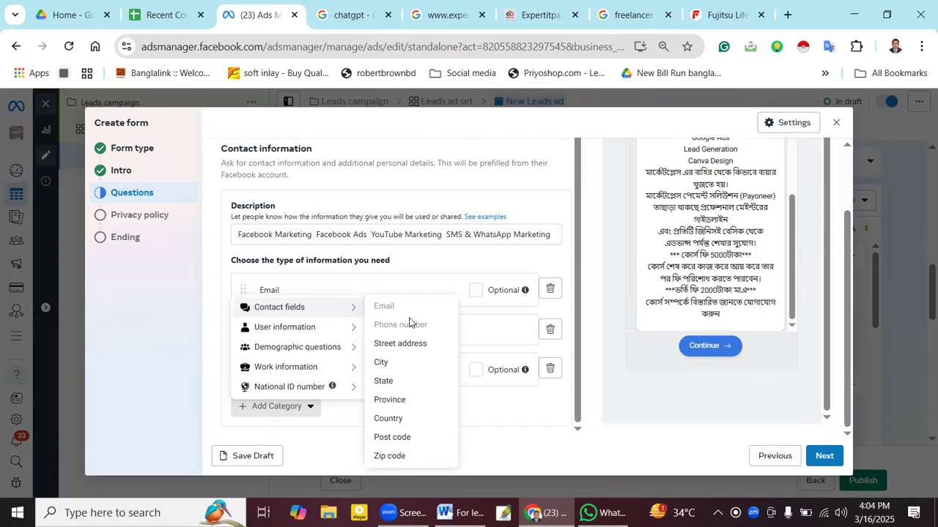
mouse_move(339, 334)
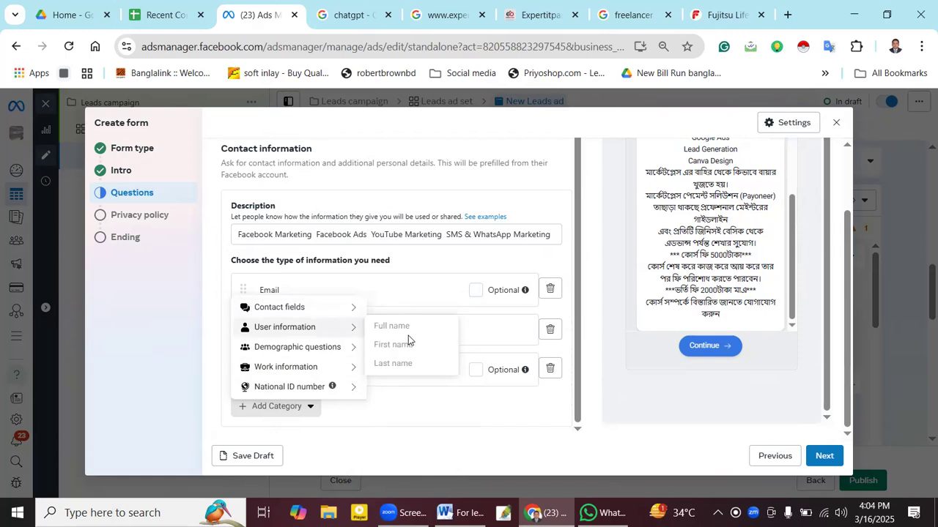
mouse_move(321, 351)
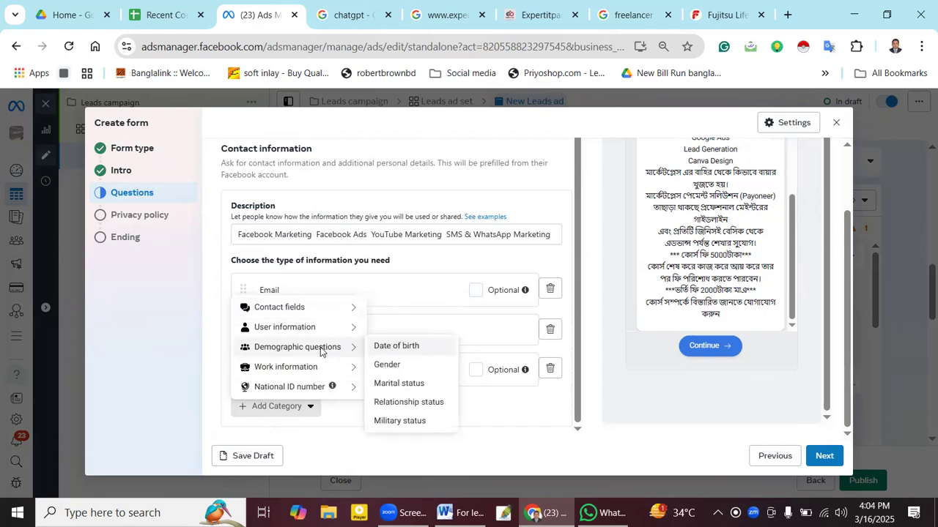
left_click(392, 348)
scroll(413, 345, "down", 1)
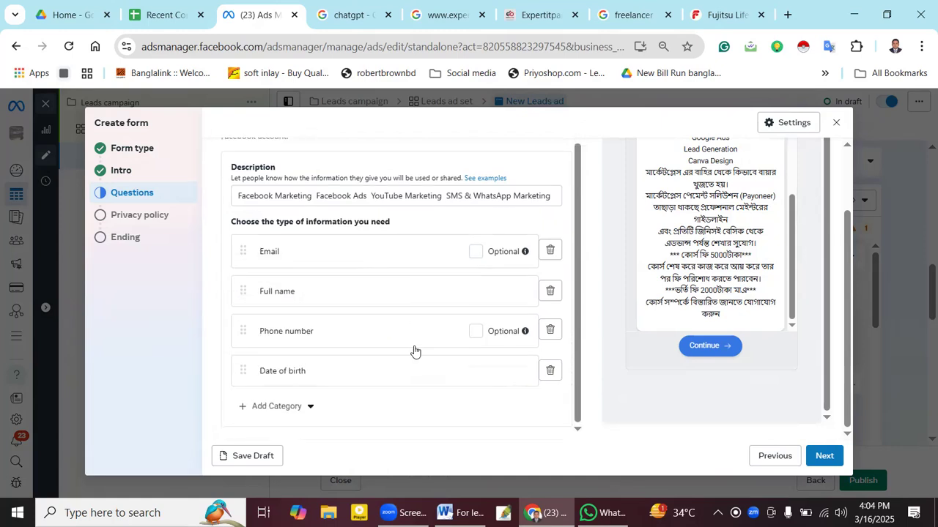
- Add Gender, City and Zip code questions below Date of birth
left_click(253, 406)
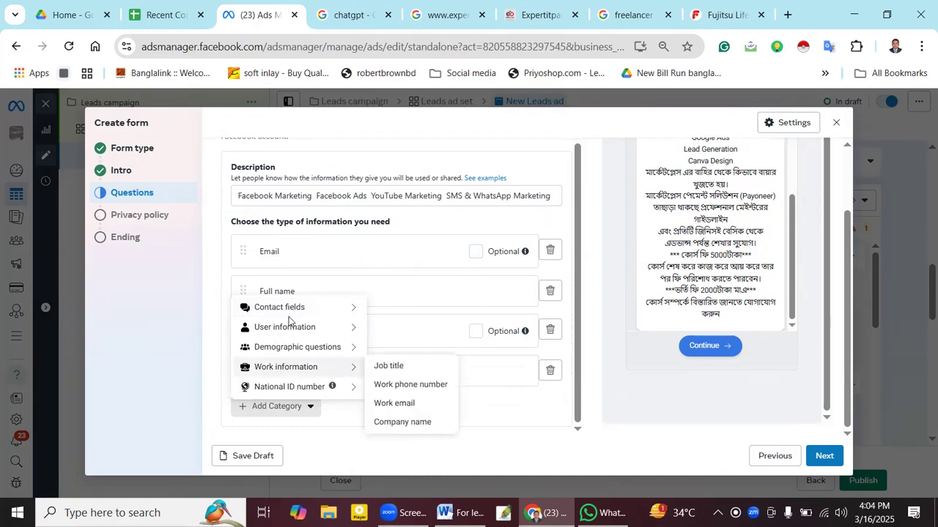
mouse_move(294, 353)
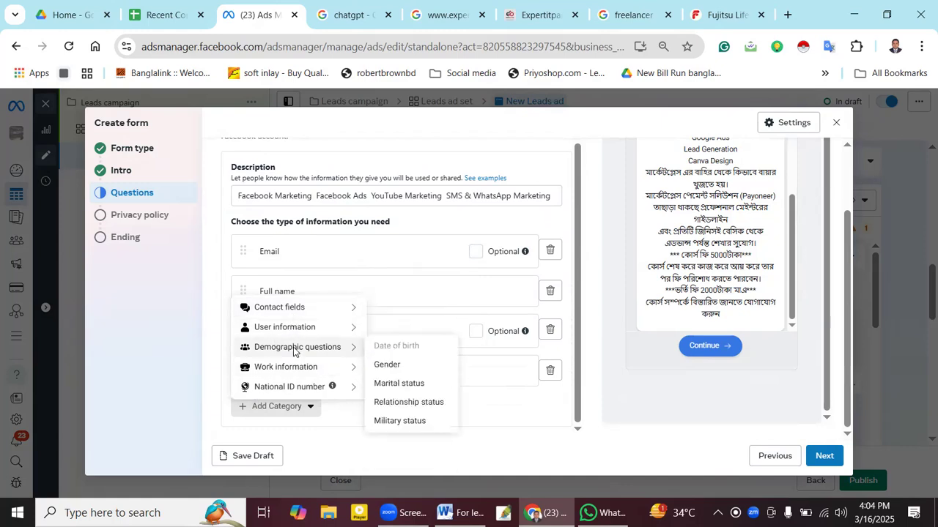
left_click(407, 371)
scroll(332, 375, "down", 1)
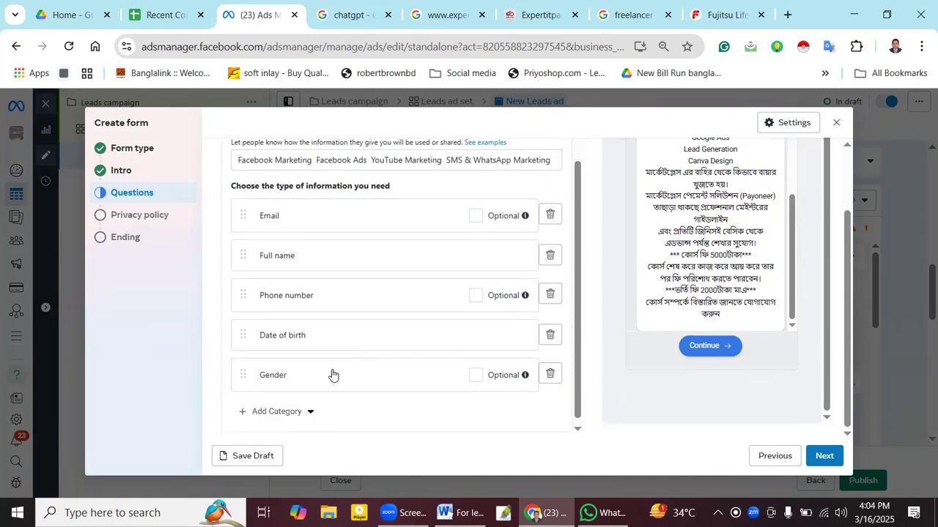
left_click(287, 410)
mouse_move(315, 331)
mouse_move(318, 310)
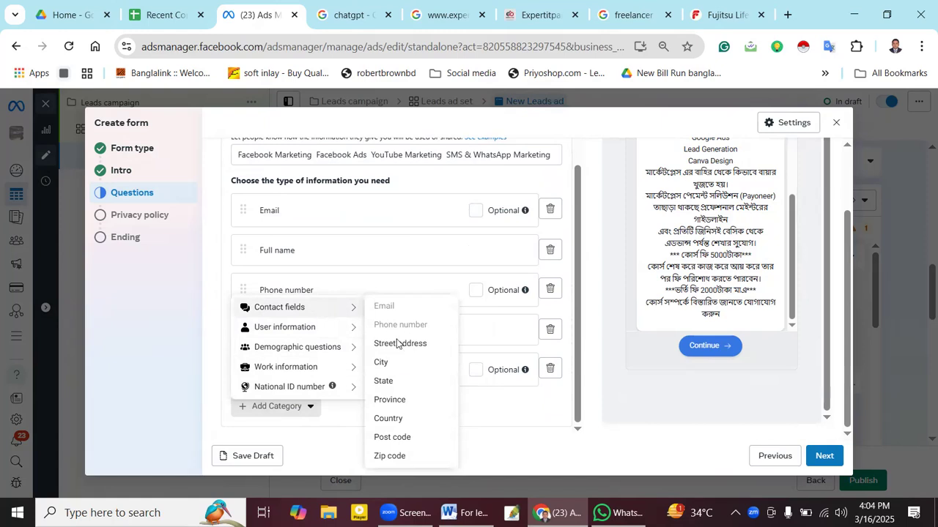
left_click(395, 368)
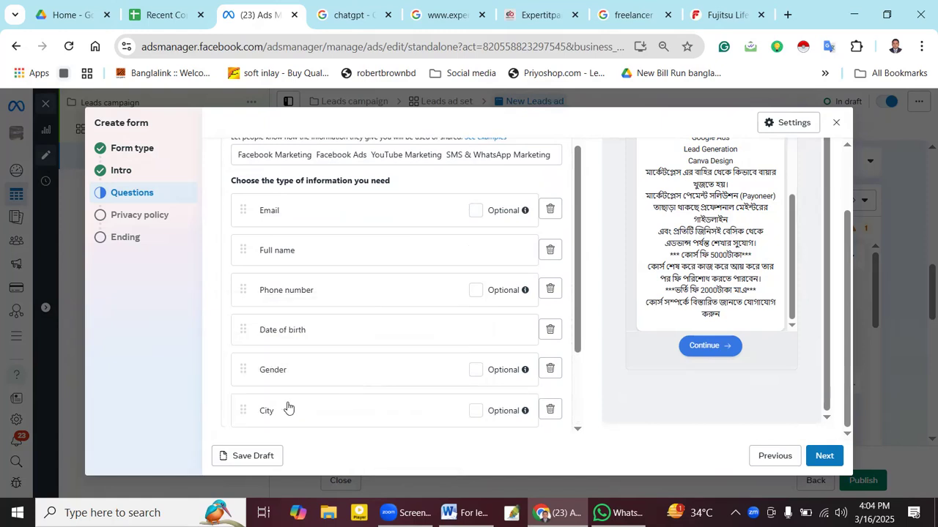
scroll(368, 383, "down", 2)
left_click(268, 323)
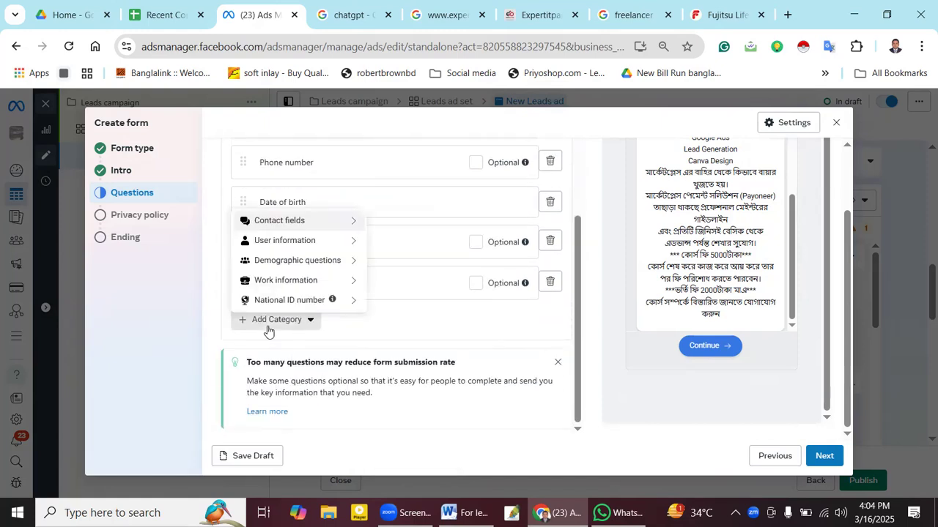
mouse_move(314, 222)
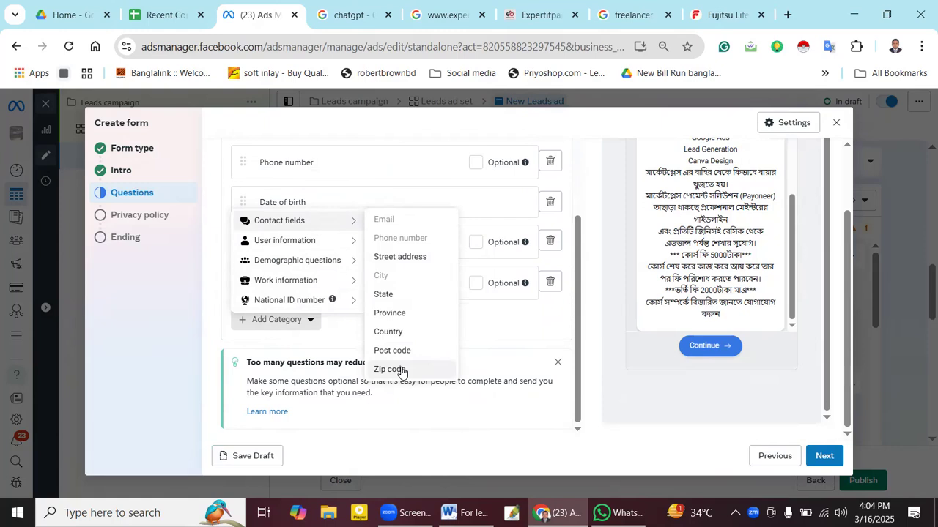
left_click(402, 372)
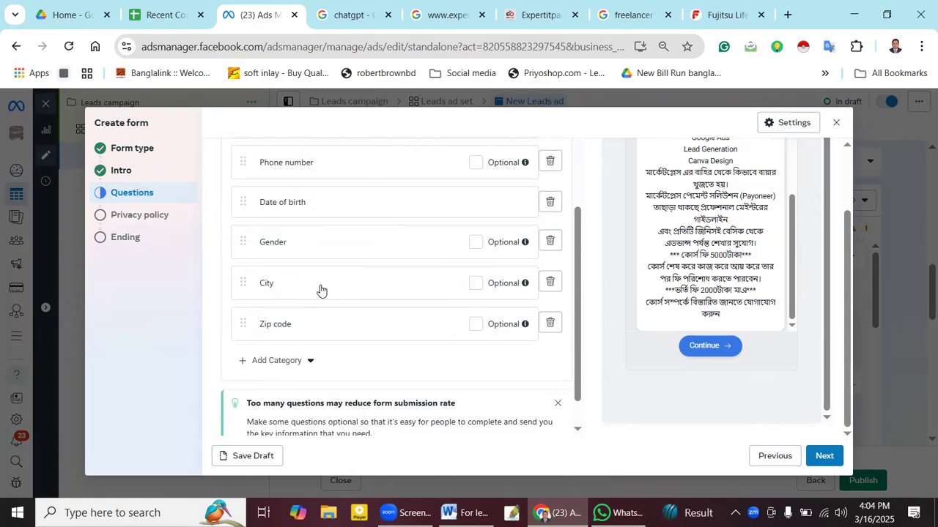
scroll(320, 291, "down", 1)
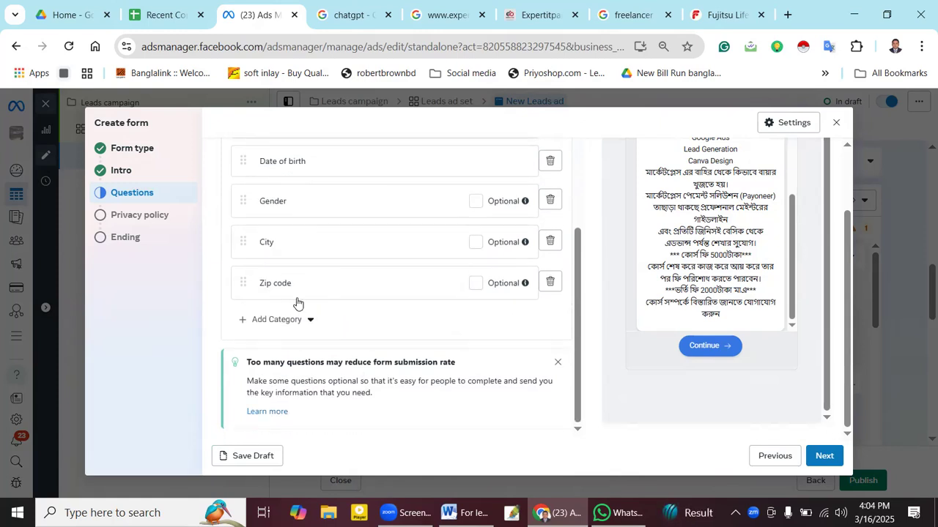
- Review the National ID number, Work information, User information and Demographic questions categories
left_click(249, 320)
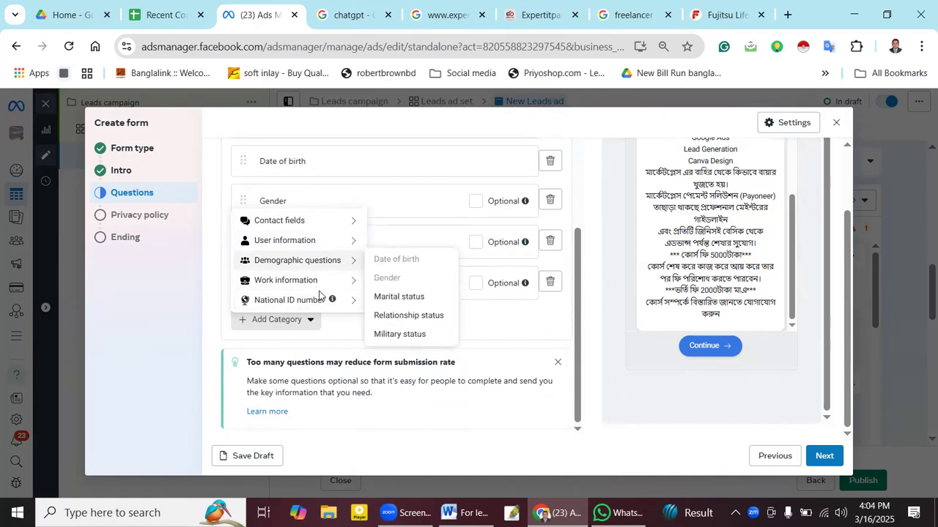
mouse_move(319, 299)
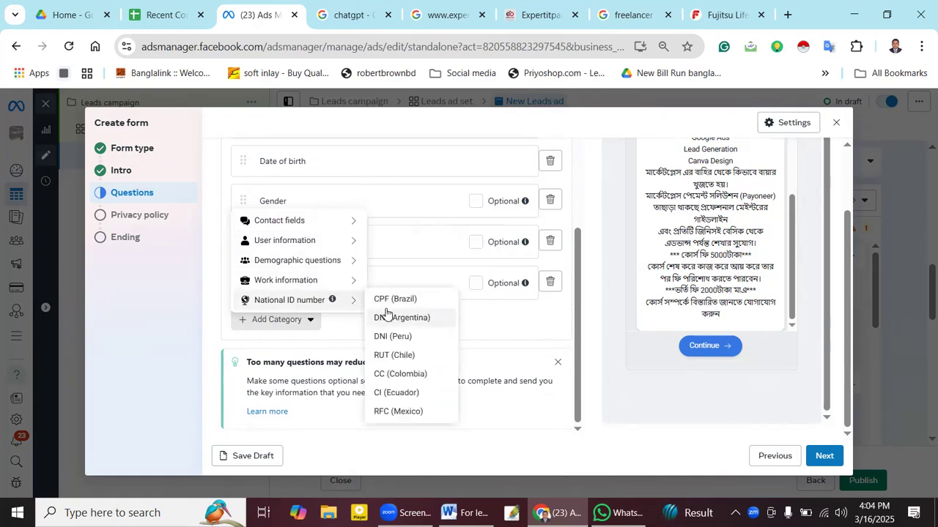
mouse_move(336, 283)
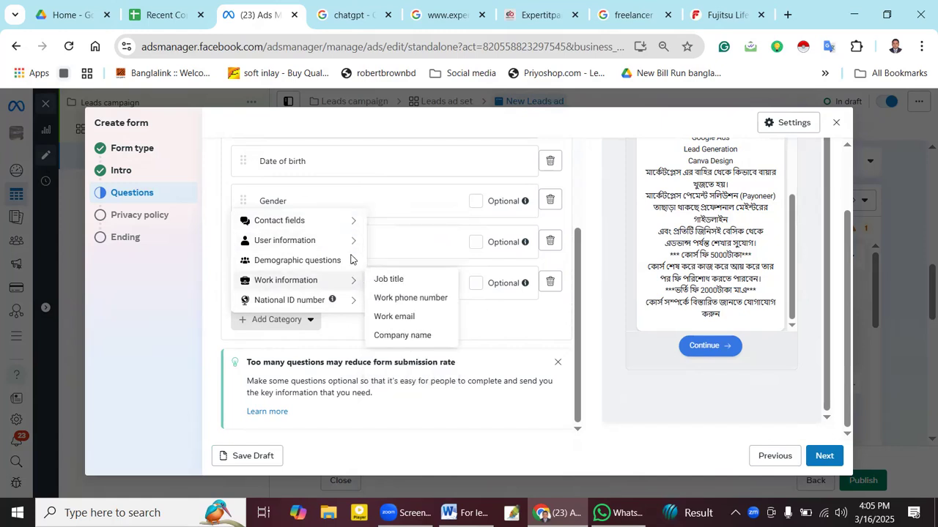
mouse_move(349, 246)
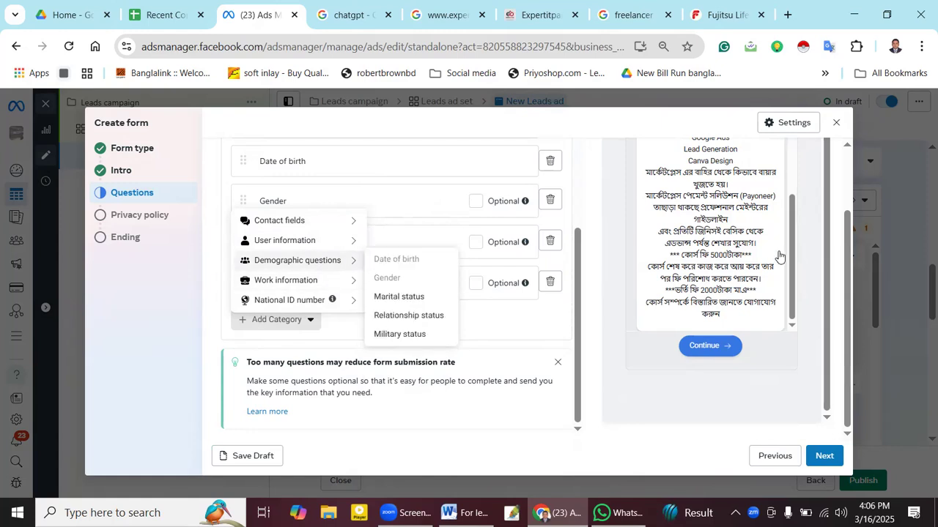
- Dismiss the category list without adding anything and review the questions ending with Zip code
scroll(788, 220, "up", 2)
left_click_drag(792, 184, 800, 281)
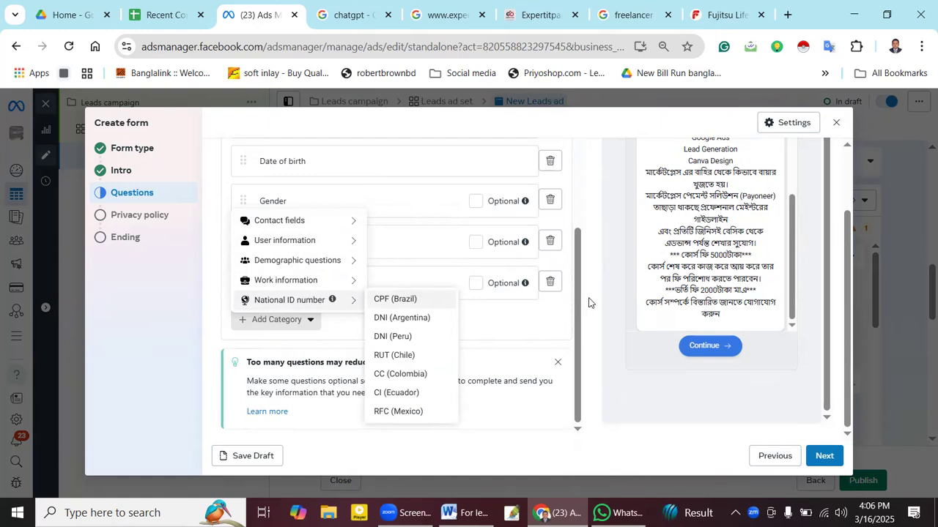
left_click(406, 335)
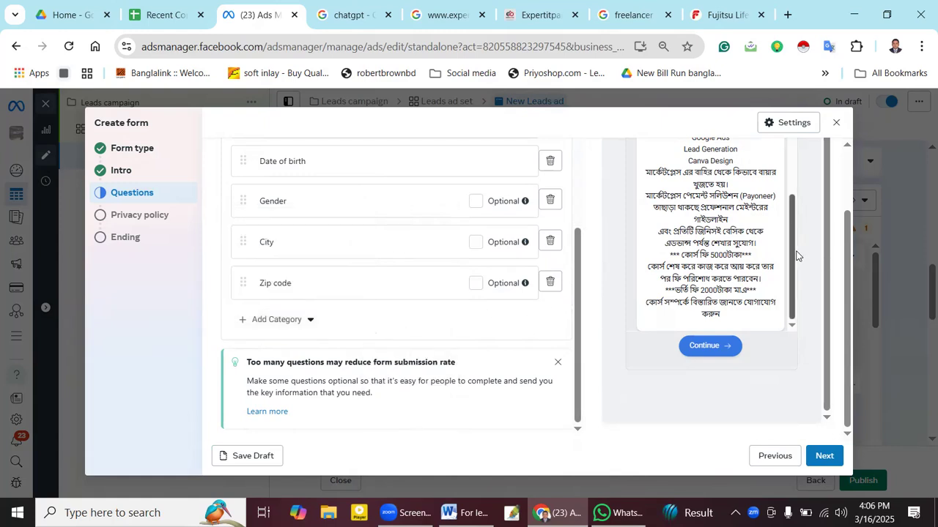
left_click_drag(794, 280, 784, 176)
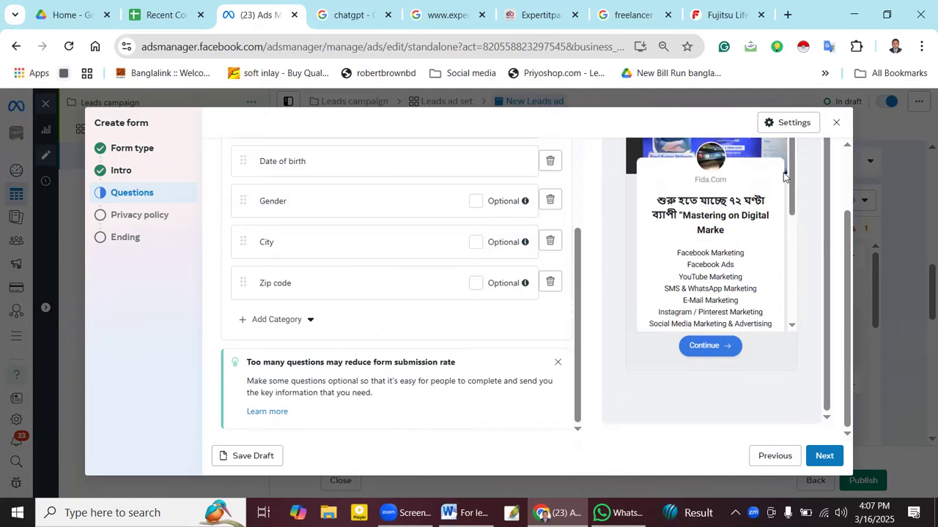
left_click_drag(578, 312, 584, 232)
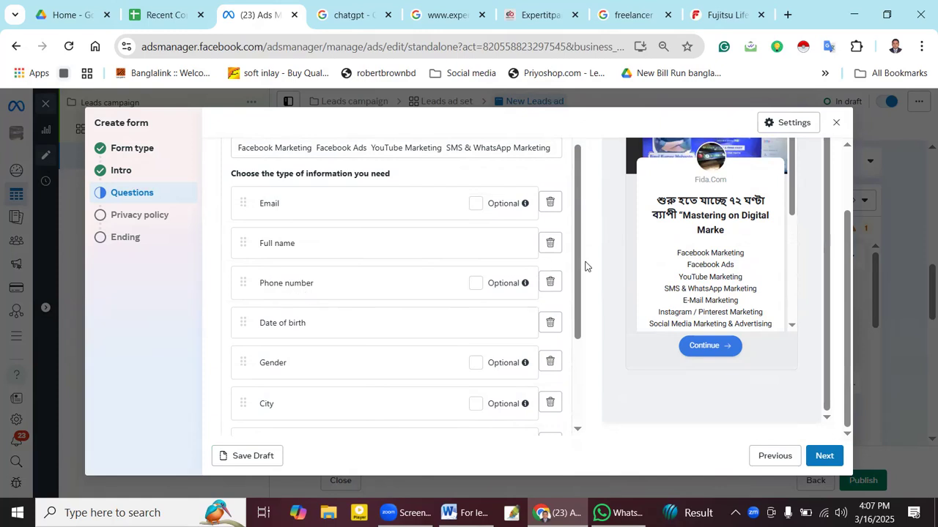
left_click_drag(578, 268, 578, 359)
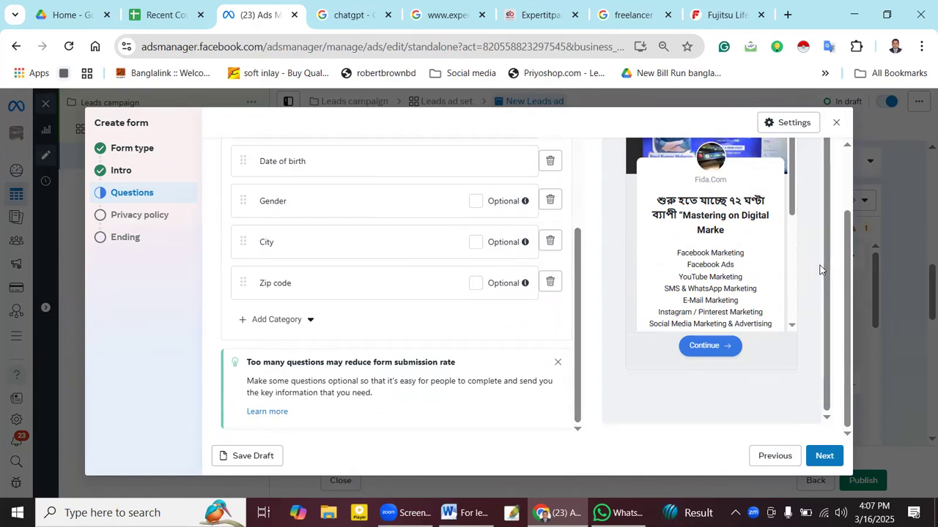
- Return to the Privacy policy step and start erasing the existing privacy link text
left_click(825, 455)
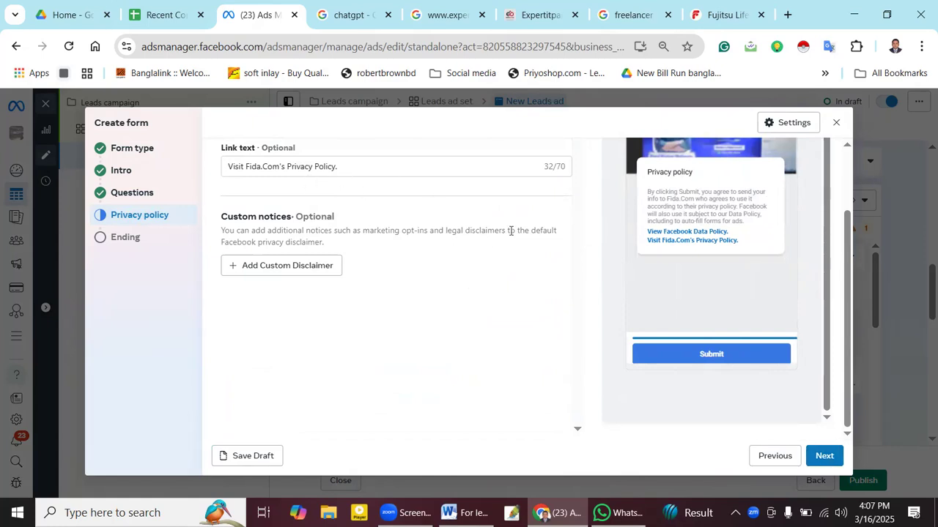
left_click(819, 457)
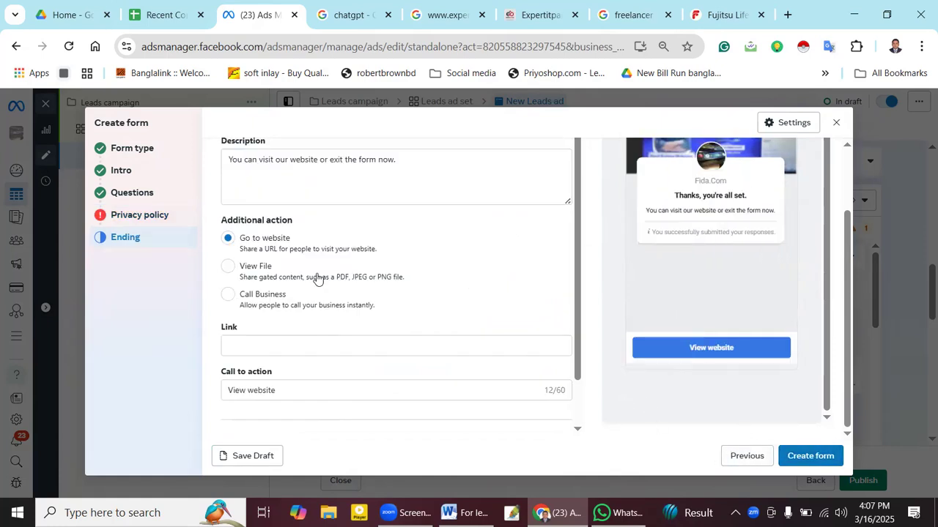
left_click(729, 457)
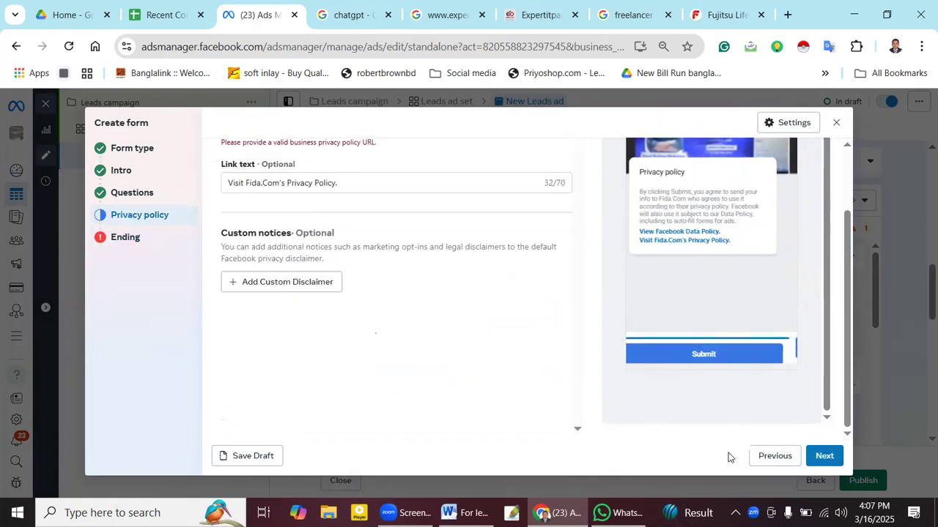
left_click(348, 185)
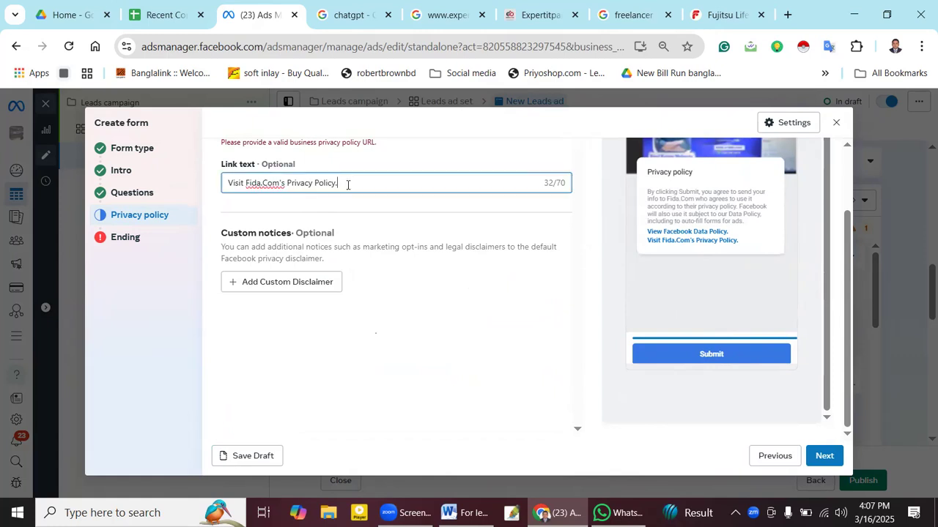
key("BackSpace")
key("BackSpace")
key("BackSpace")
key("BackSpace")
key("BackSpace")
key("BackSpace")
key("BackSpace")
key("BackSpace")
key("BackSpace")
key("BackSpace")
key("BackSpace")
key("BackSpace")
key("BackSpace")
key("BackSpace")
key("BackSpace")
key("BackSpace")
key("BackSpace")
key("BackSpace")
key("BackSpace")
key("BackSpace")
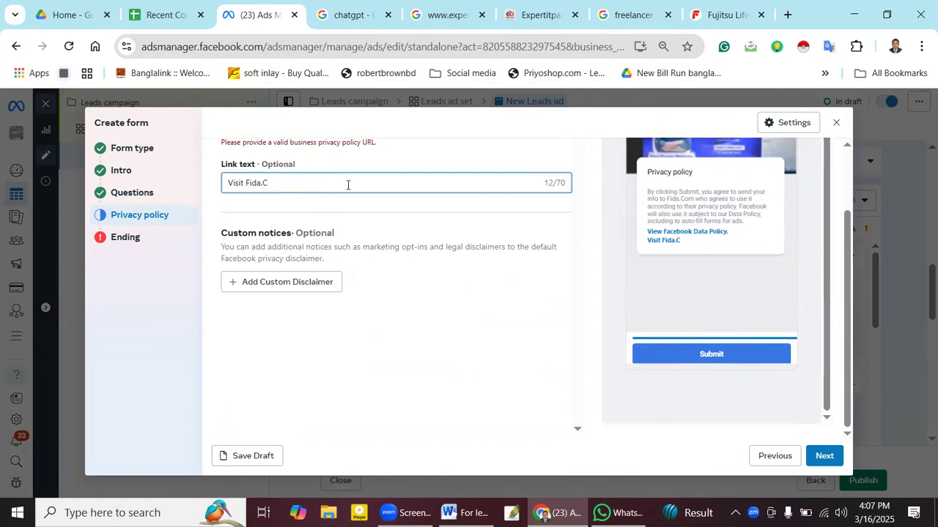
- Open the Expert IT Park privacy policy page in a new tab from the footer link
left_click(531, 14)
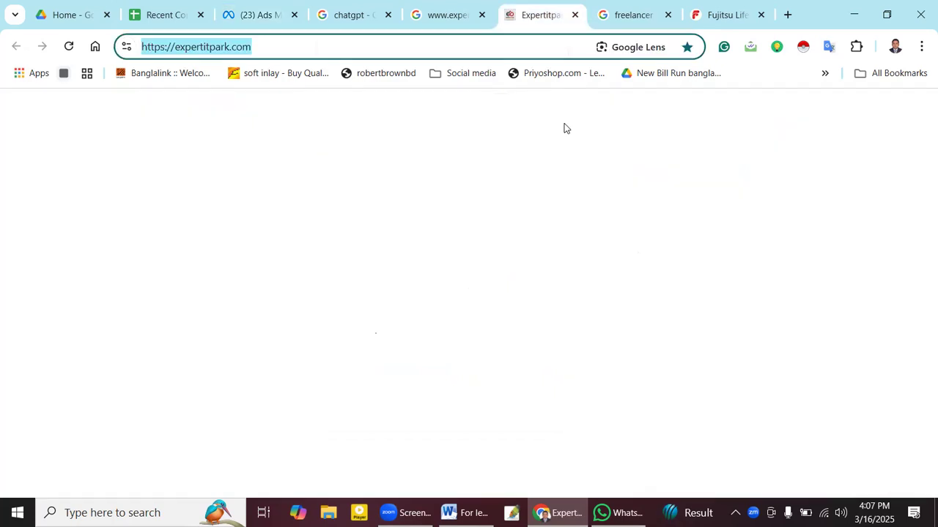
scroll(555, 250, "down", 15)
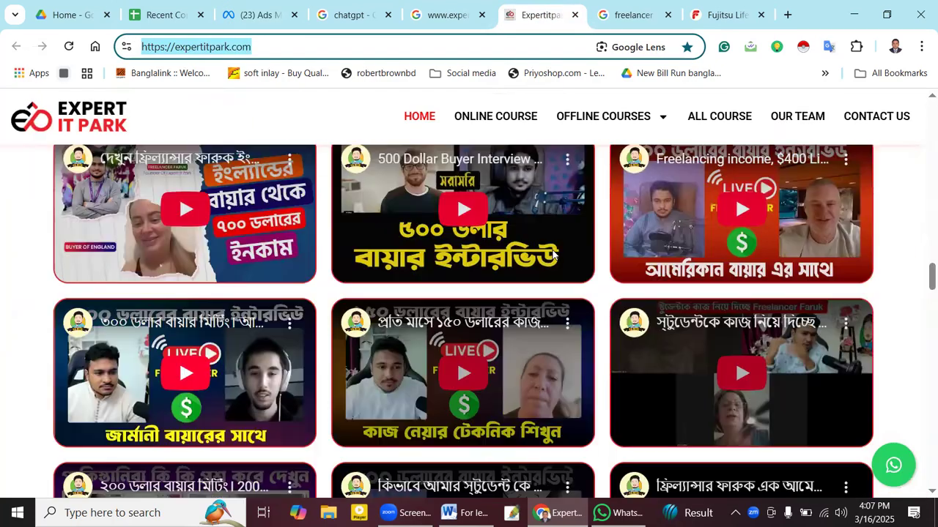
scroll(576, 311, "down", 1)
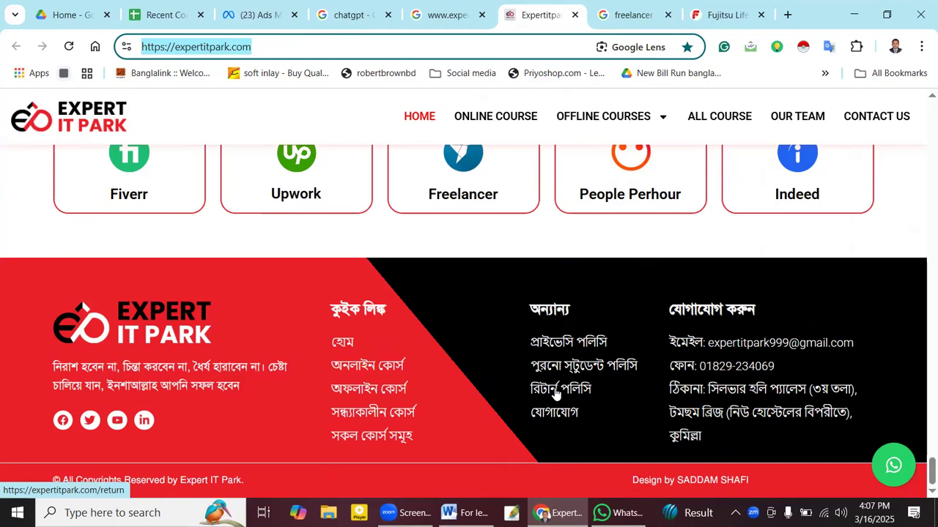
right_click(559, 347)
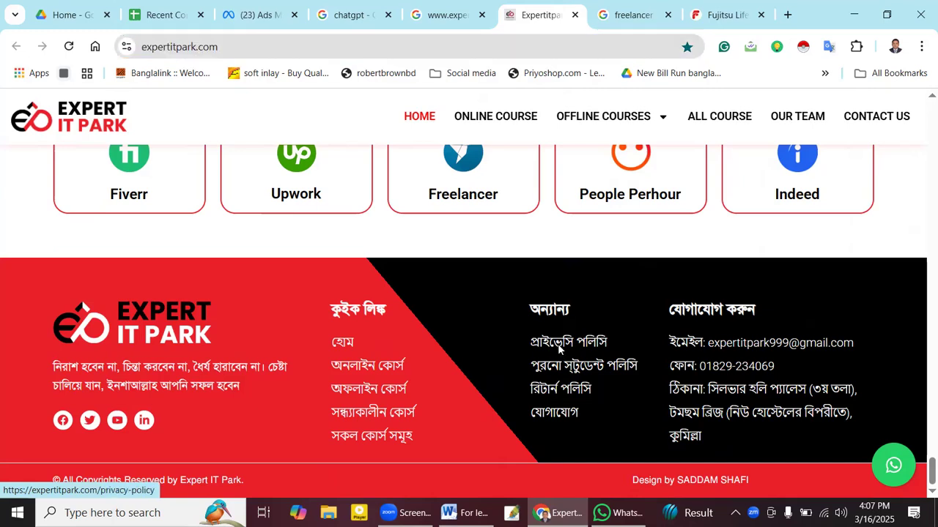
left_click(643, 146)
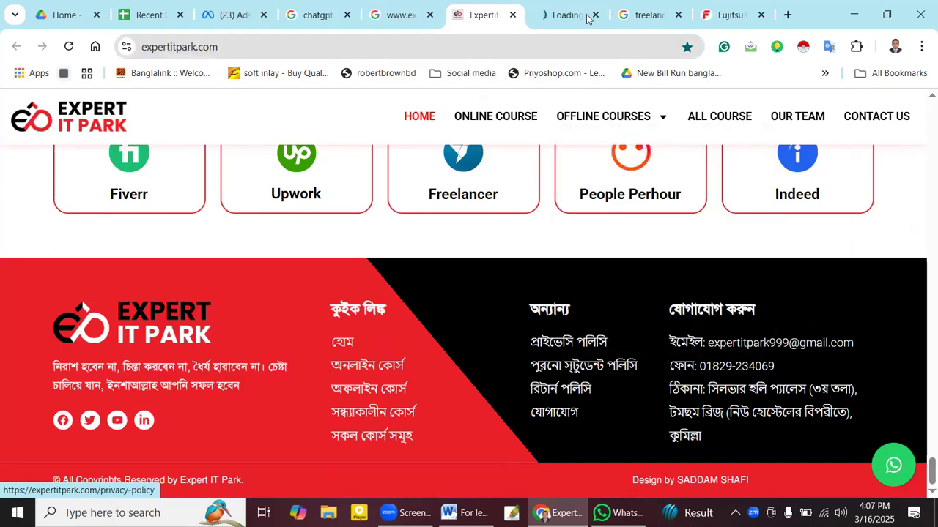
left_click(565, 14)
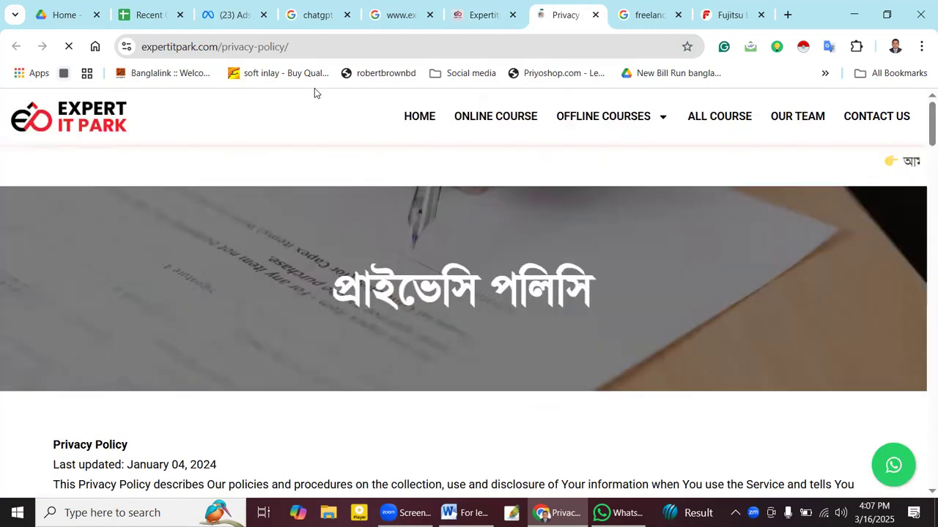
left_click(320, 48)
left_click(319, 47)
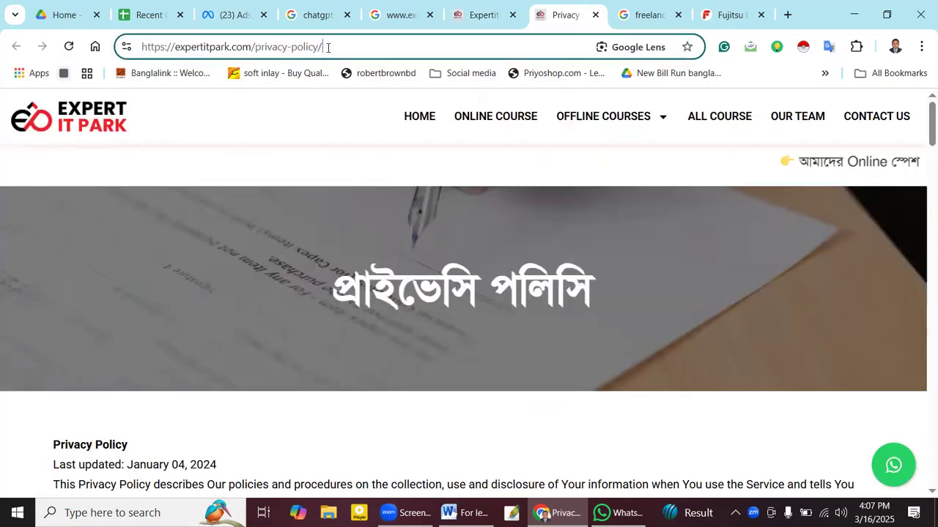
key("ctrl+a")
key("ctrl+c")
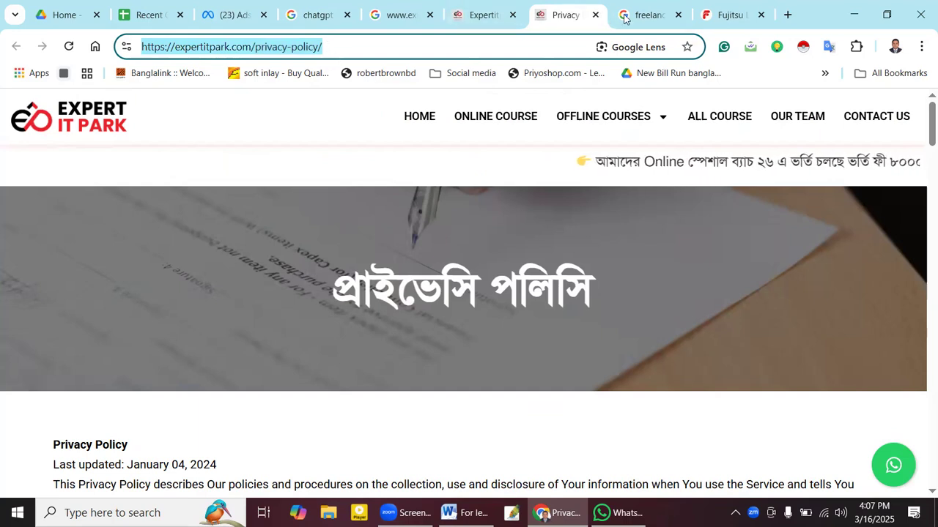
left_click(227, 14)
key("ctrl+v")
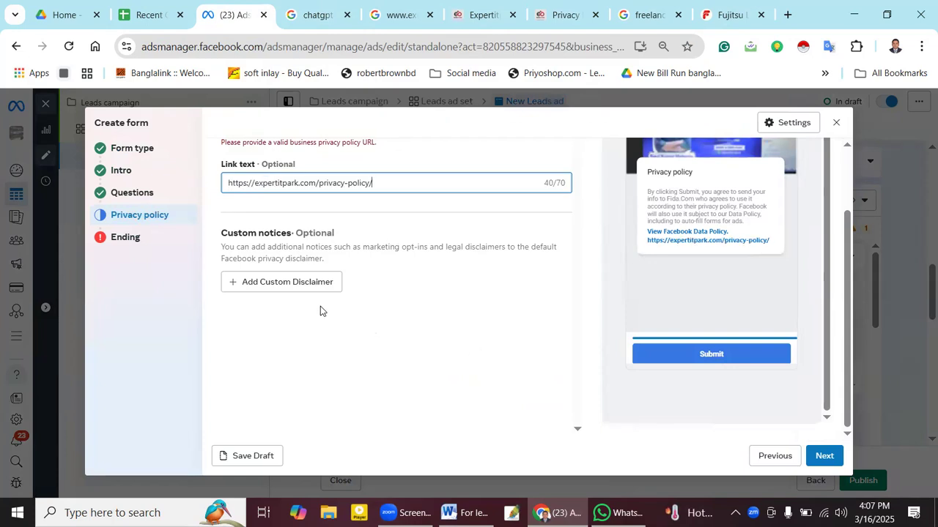
- Advance the lead form from Privacy policy to the Ending step
left_click(824, 455)
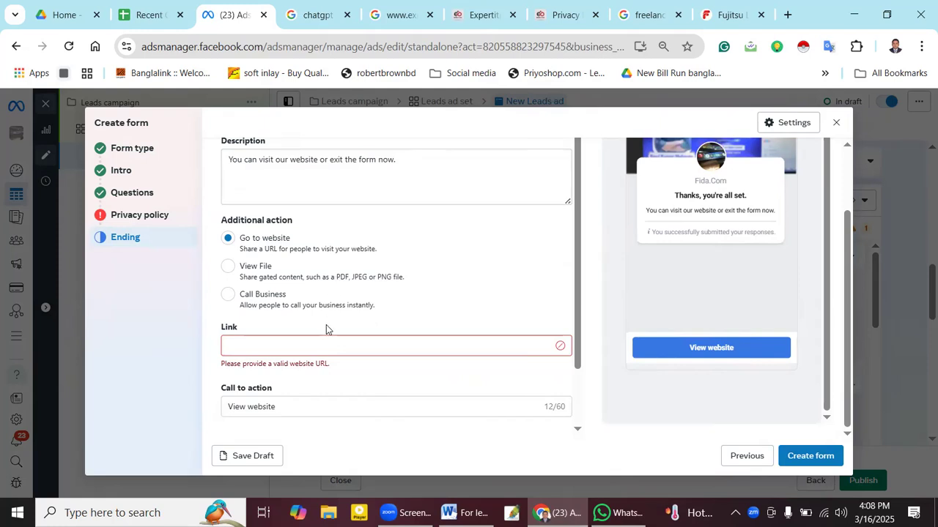
- Set the ending action to Call Business with a 'Call now' button, abandoning the View File option
left_click(230, 268)
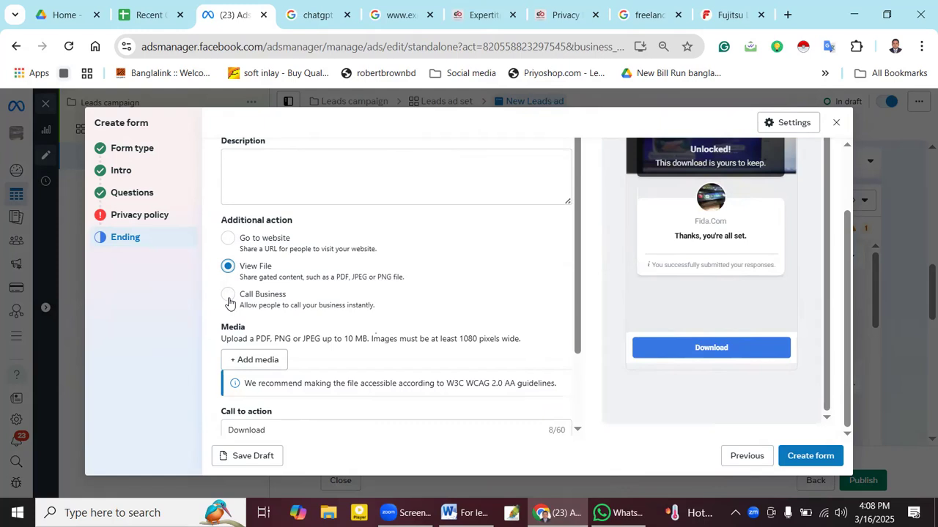
left_click(229, 298)
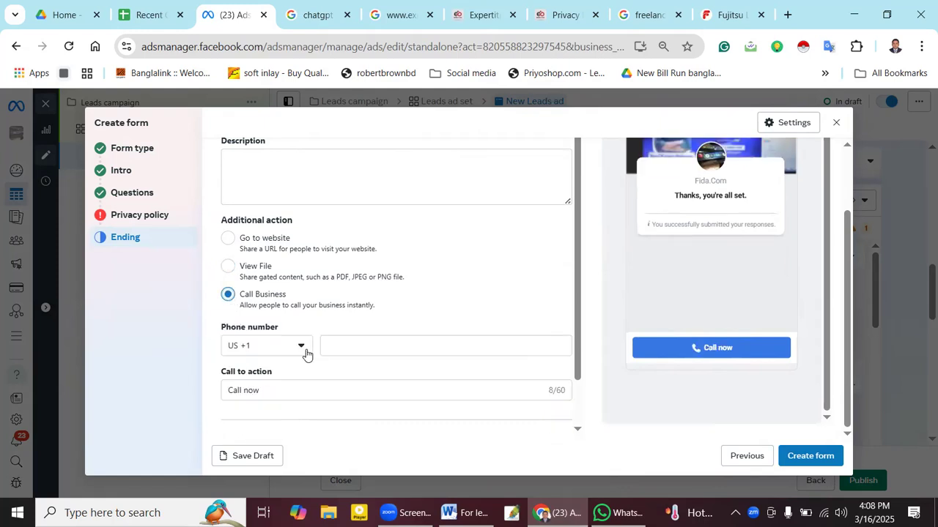
left_click(227, 268)
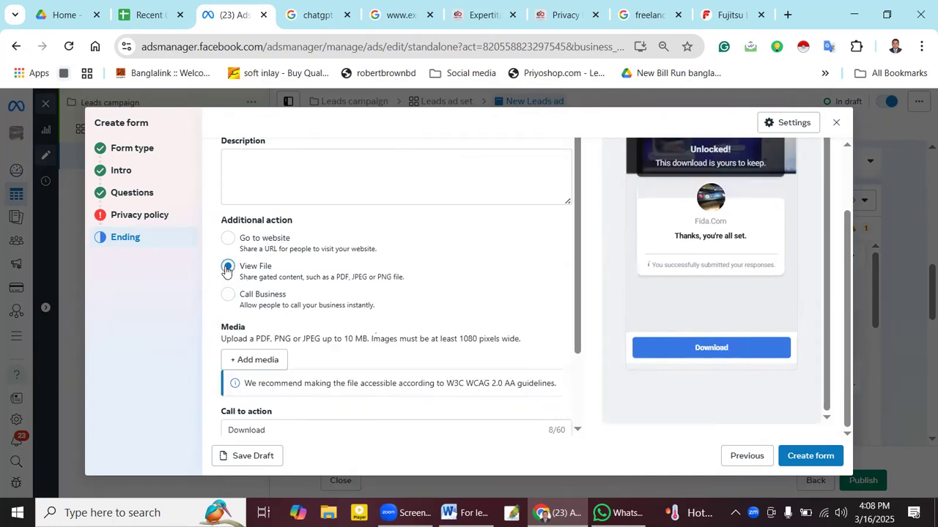
scroll(324, 361, "down", 1)
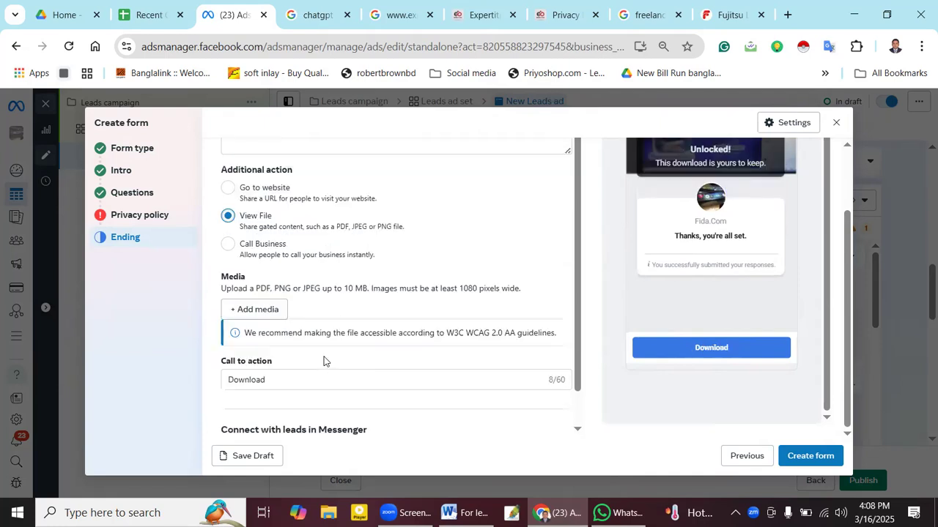
scroll(324, 361, "down", 1)
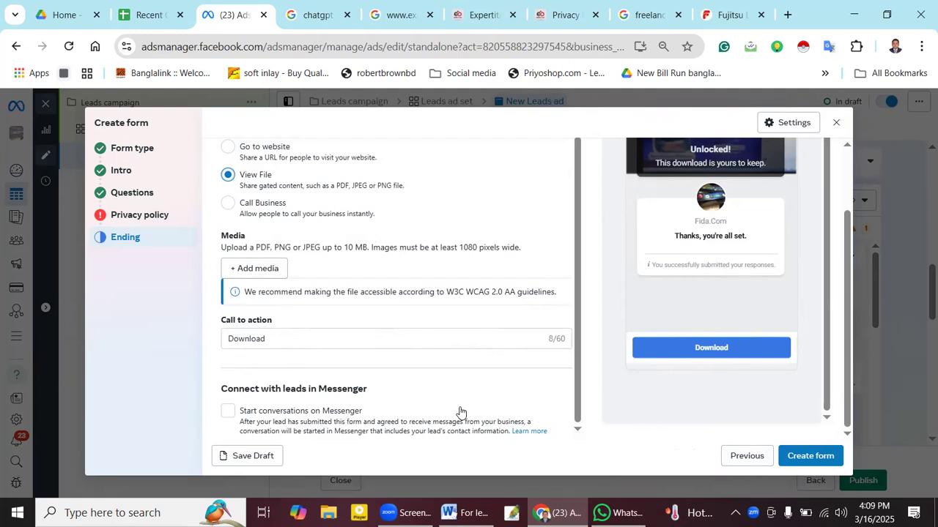
left_click(249, 271)
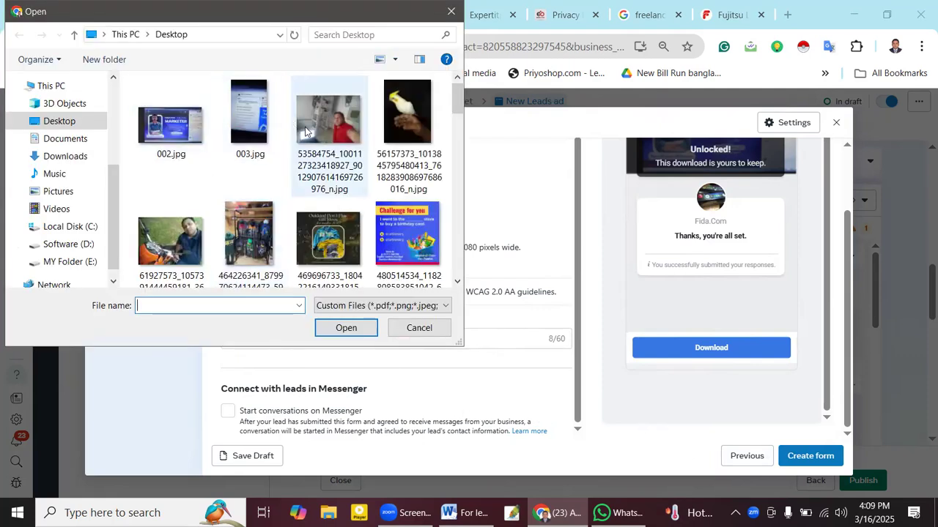
scroll(388, 242, "down", 1)
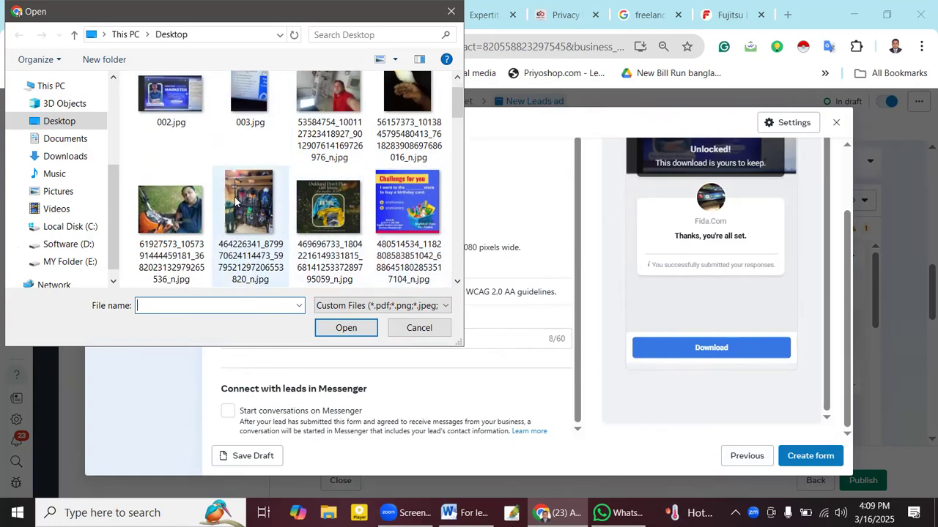
scroll(384, 208, "up", 1)
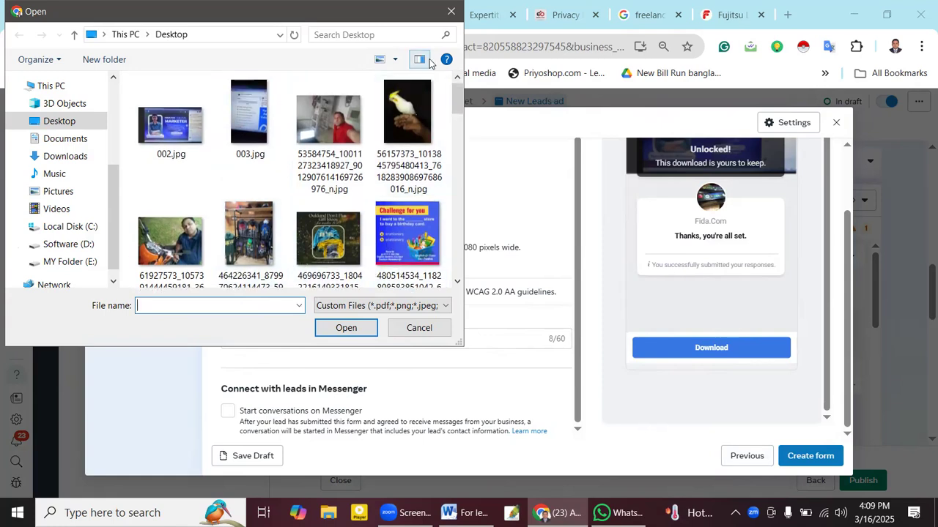
left_click(451, 12)
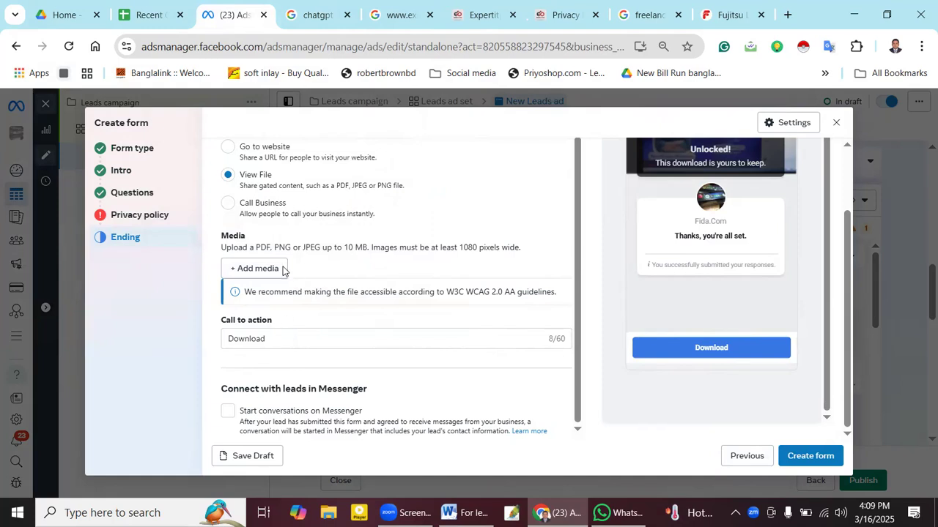
left_click(229, 205)
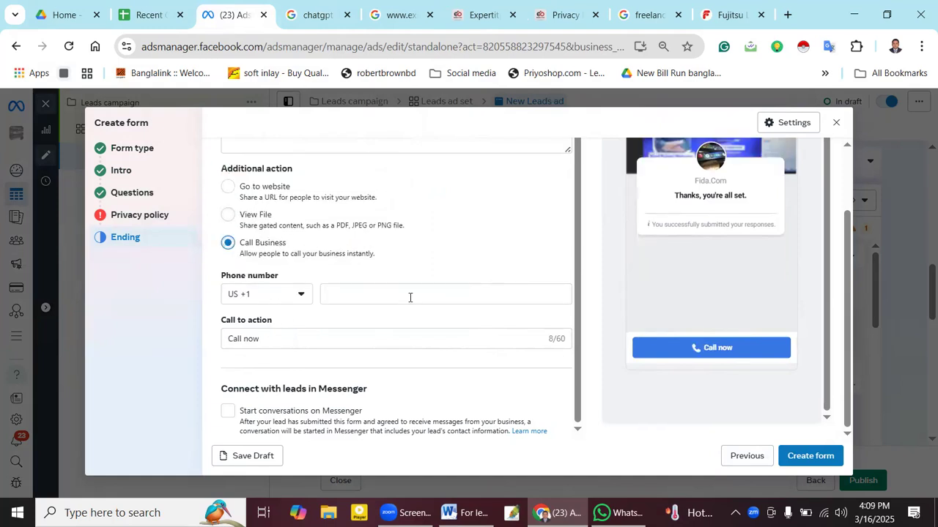
- Choose Bangladesh +880 as the country code and enter the business phone number
left_click(300, 296)
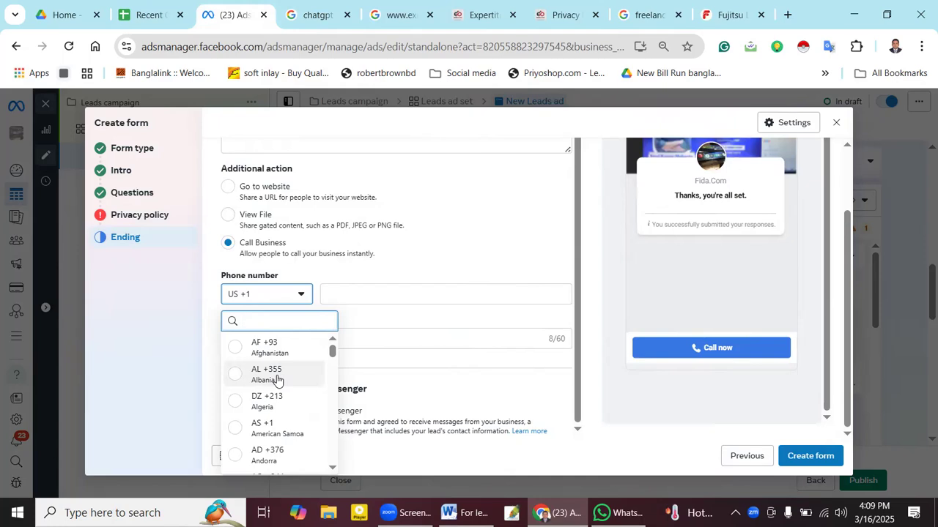
type("+88")
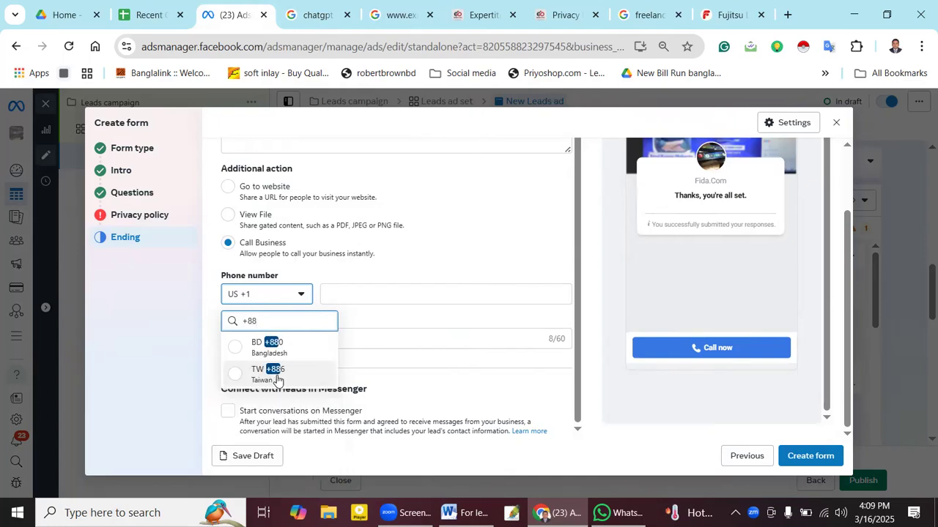
left_click(291, 347)
left_click(353, 295)
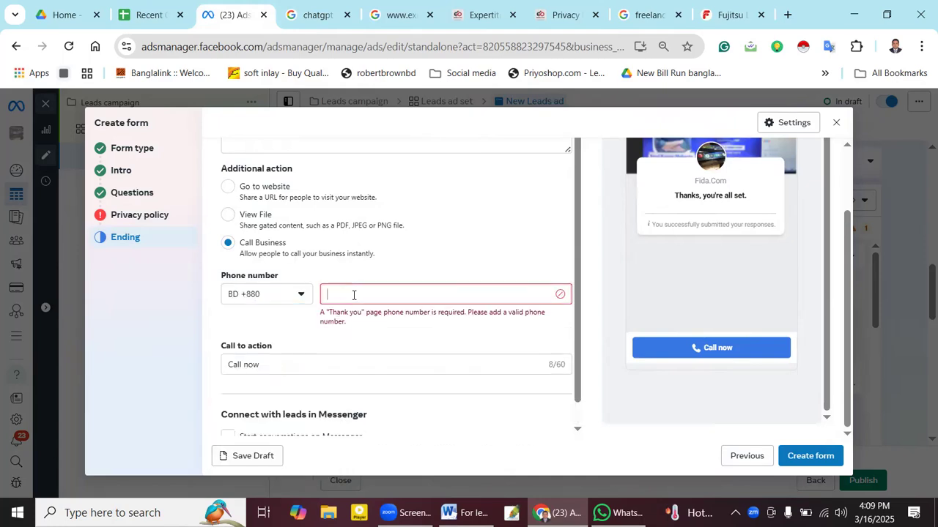
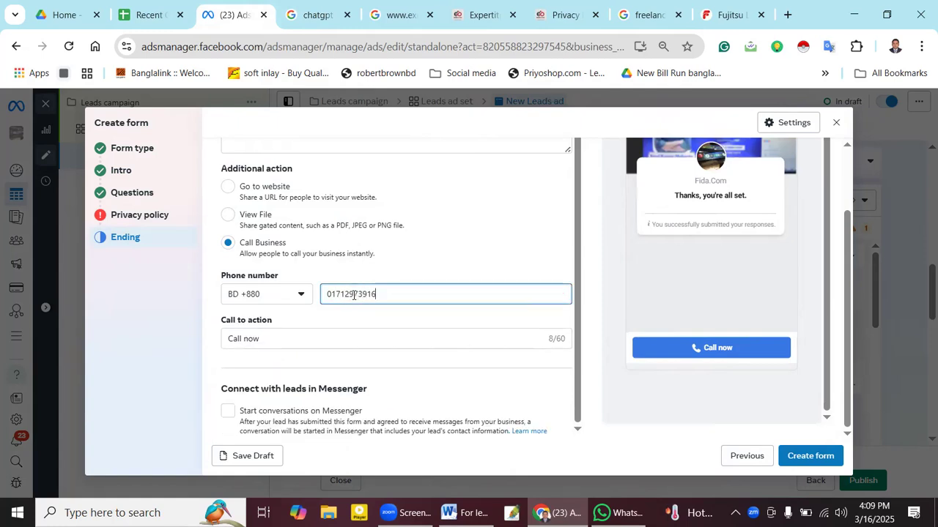
- Reselect Call Business, re-enter +880 and the phone number, then attempt Create form
left_click(516, 232)
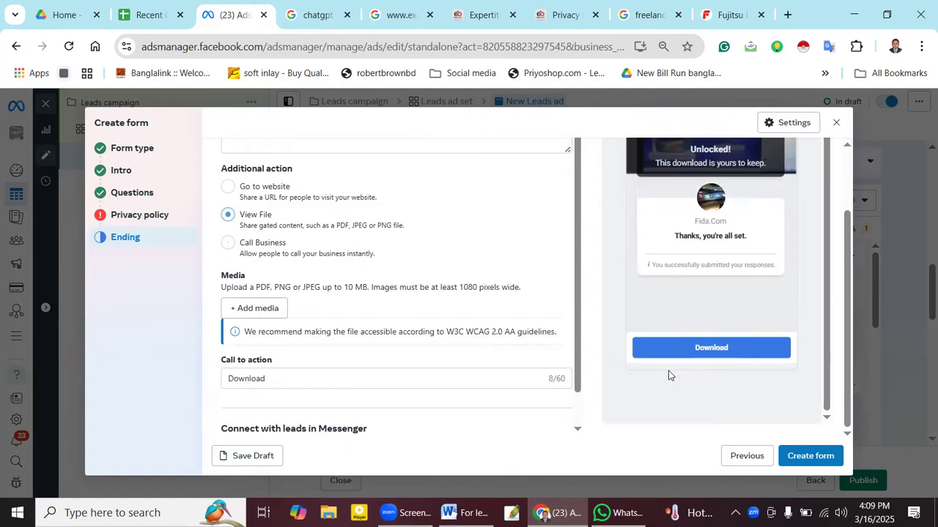
left_click(228, 242)
left_click(357, 296)
left_click(300, 295)
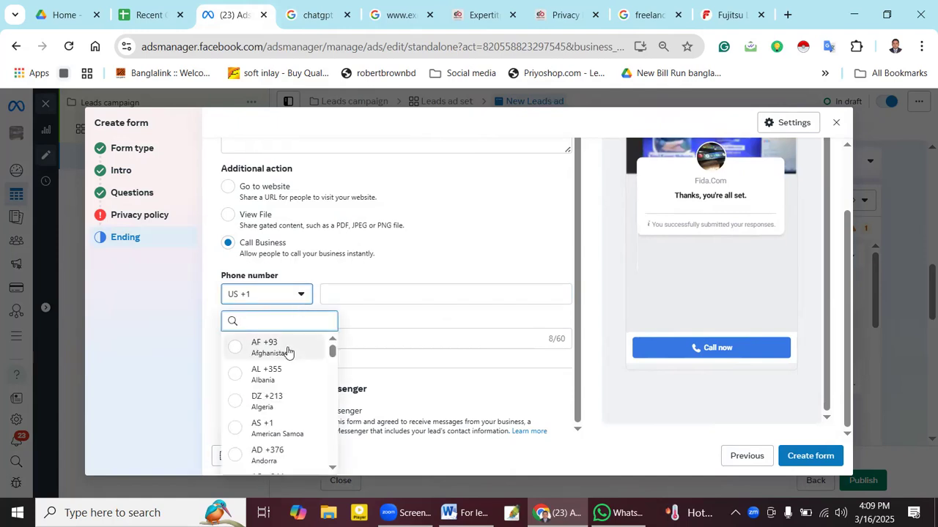
type("+")
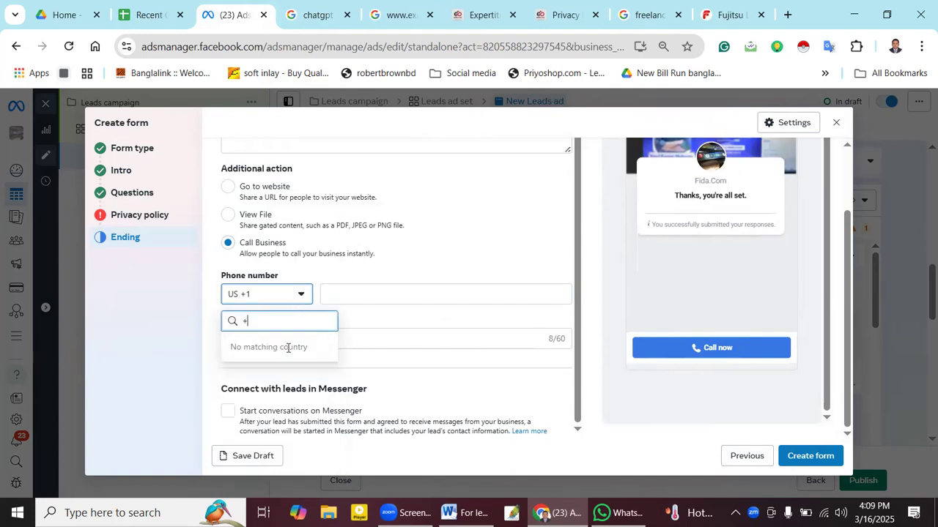
type("88")
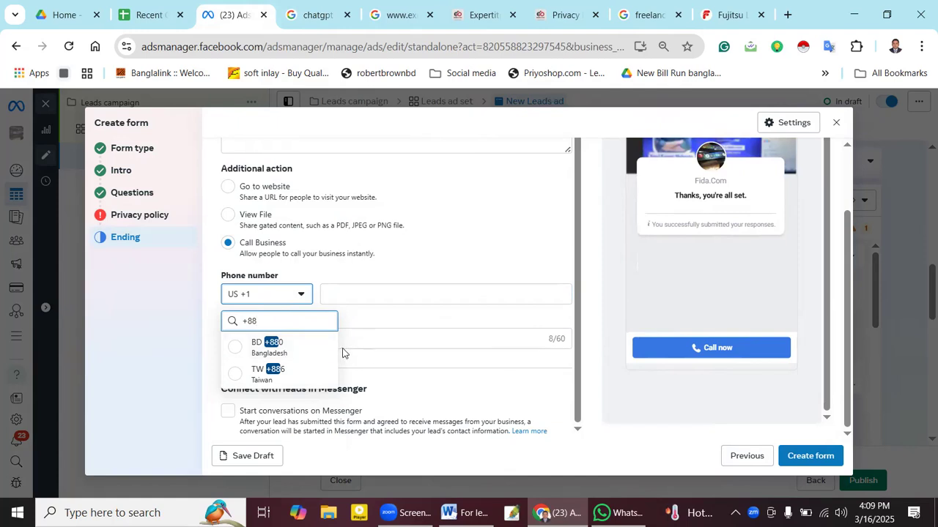
left_click(290, 350)
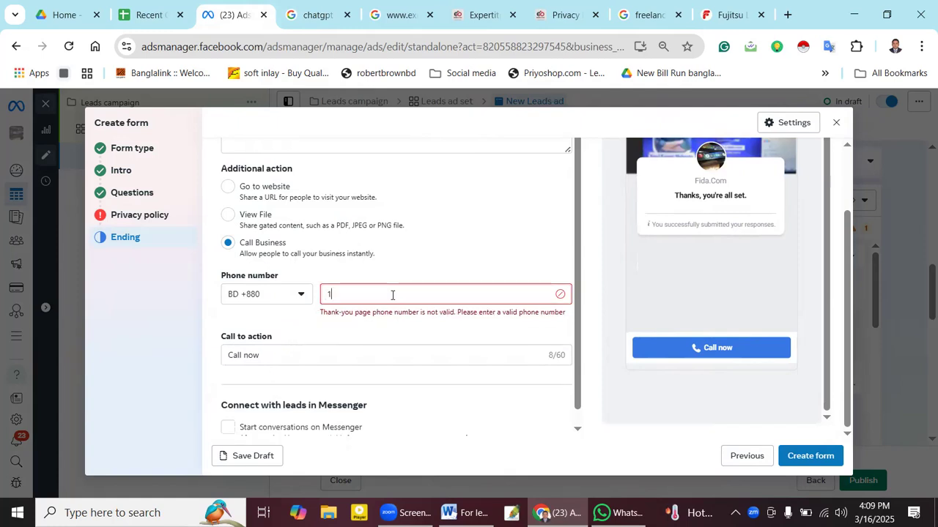
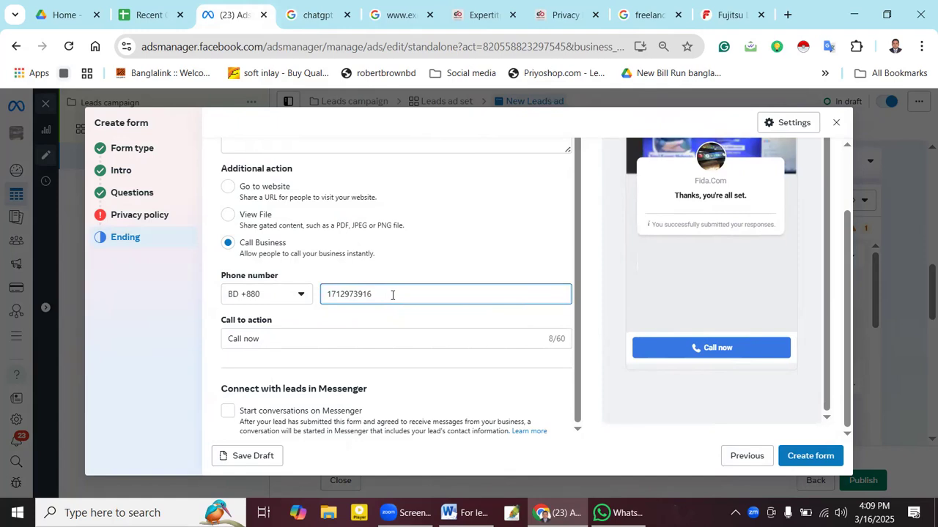
left_click(806, 458)
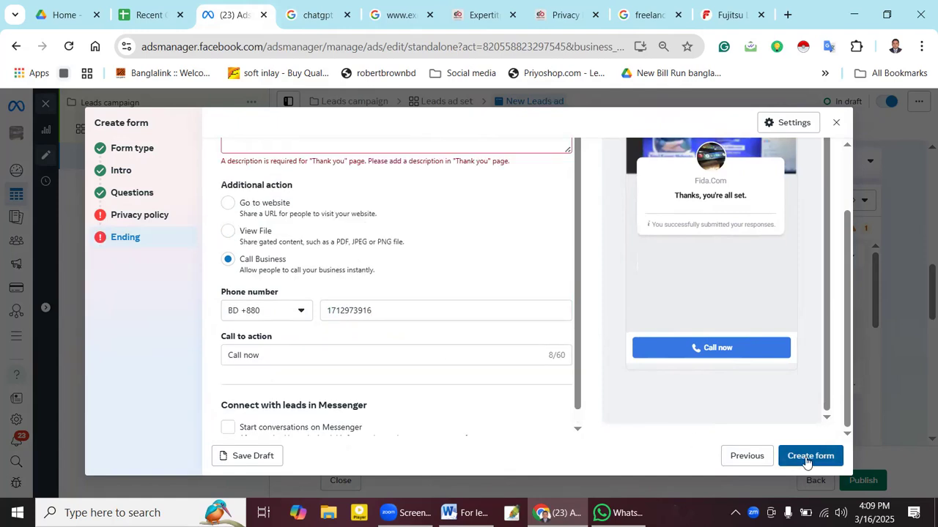
- Leave the Ending step's thank-you description and return to the Privacy policy step
scroll(452, 313, "up", 1)
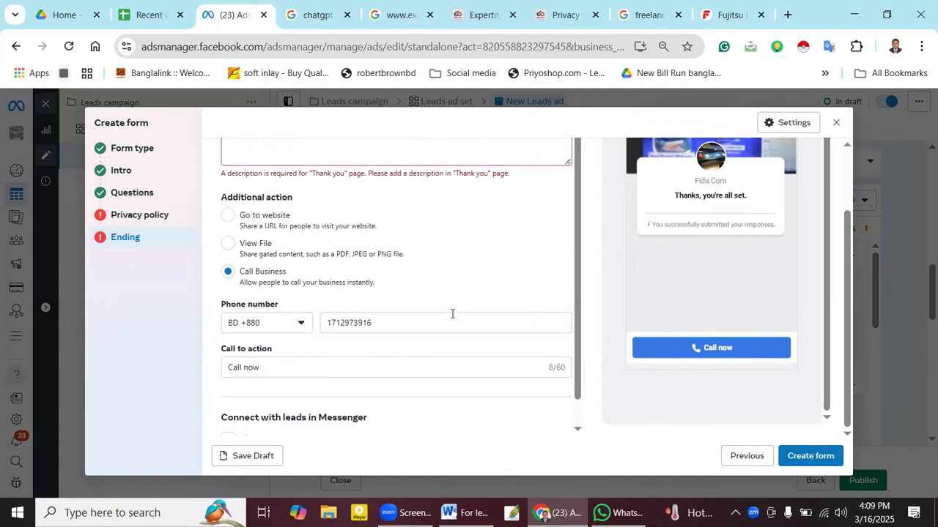
scroll(452, 314, "up", 1)
left_click(322, 166)
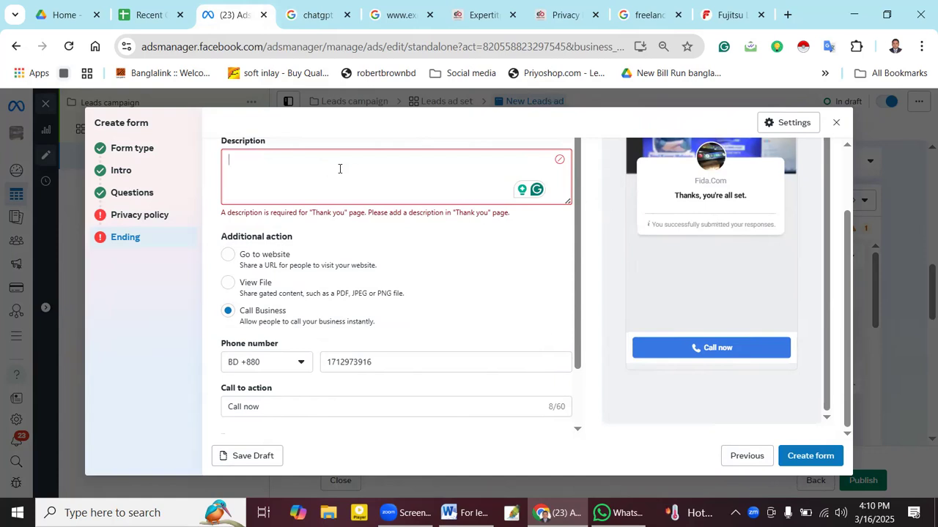
scroll(362, 234, "down", 1)
scroll(369, 253, "up", 1)
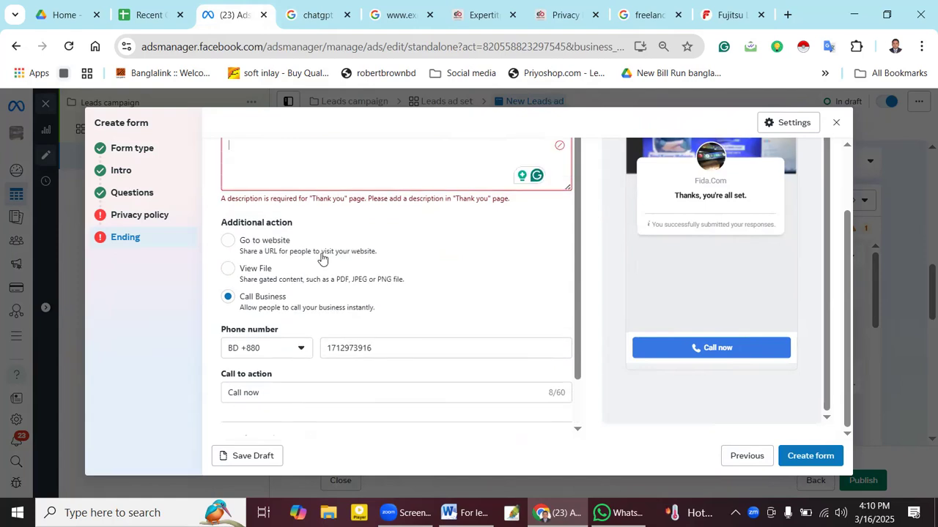
left_click(139, 215)
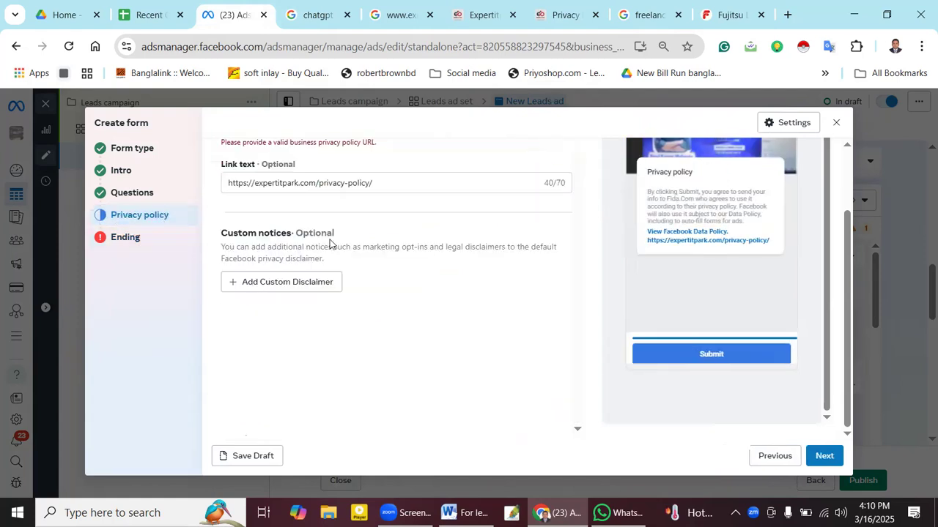
scroll(398, 186, "up", 1)
left_click(378, 268)
left_click_drag(374, 267, 226, 260)
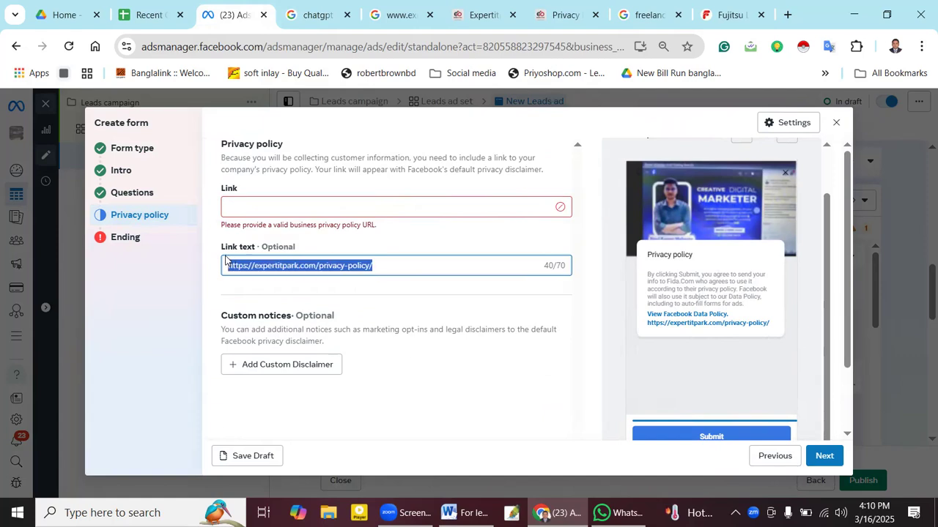
key("ctrl+x")
left_click(250, 198)
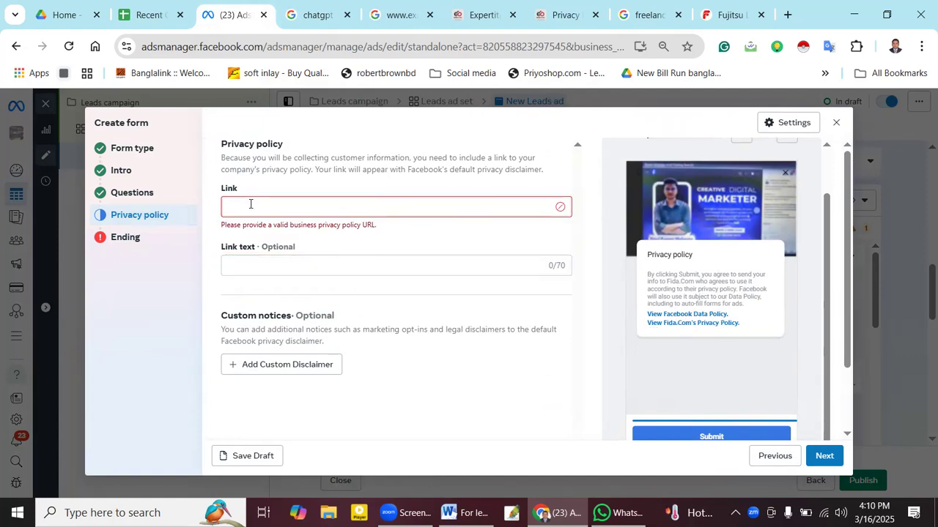
key("ctrl+v")
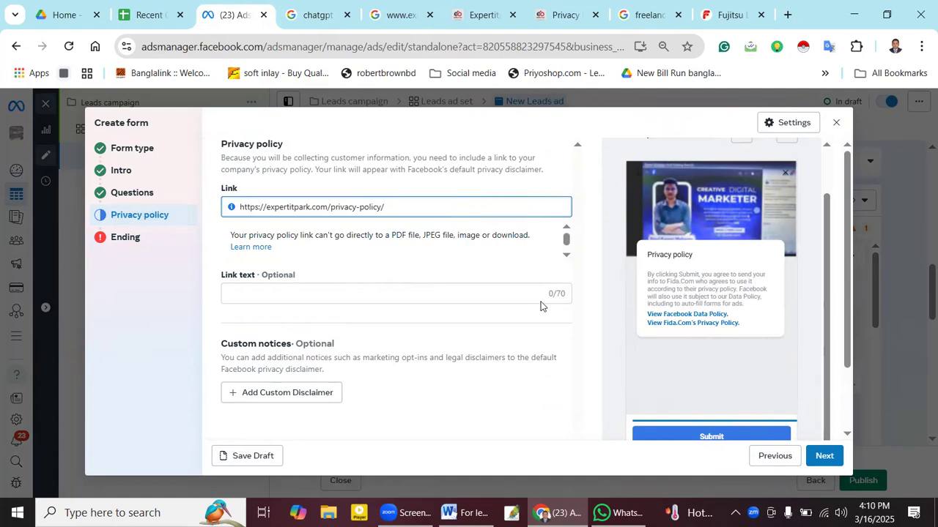
scroll(614, 328, "down", 1)
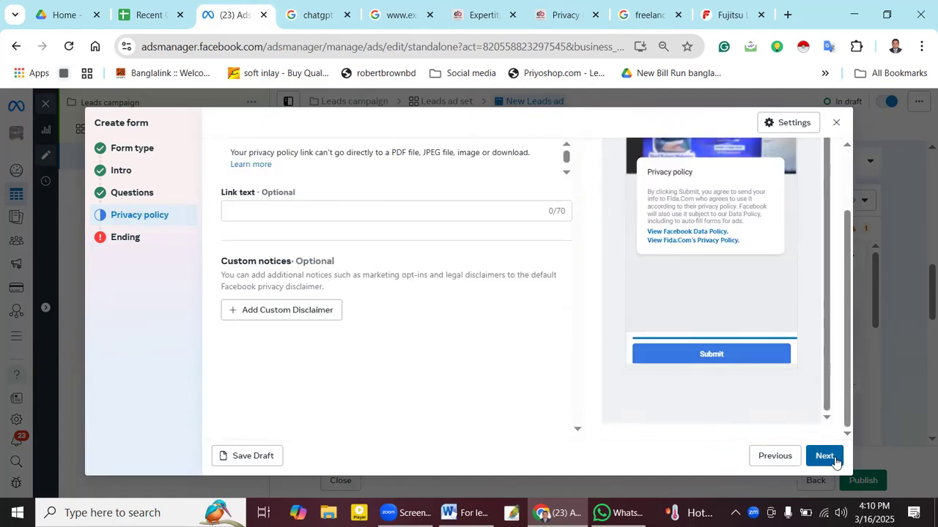
left_click(825, 456)
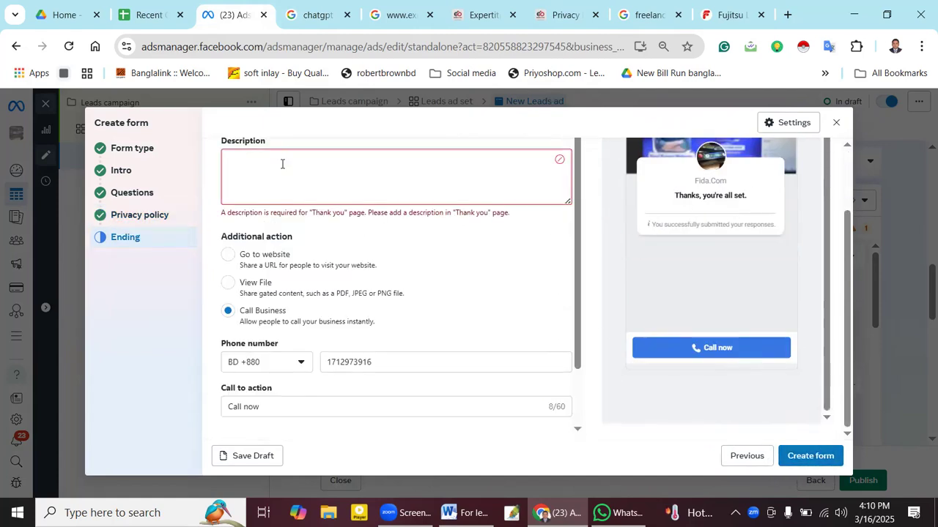
- Enter 'Thanks , your all set' as the ending screen's thank-you description and finish editing
left_click(282, 164)
type("Thanks")
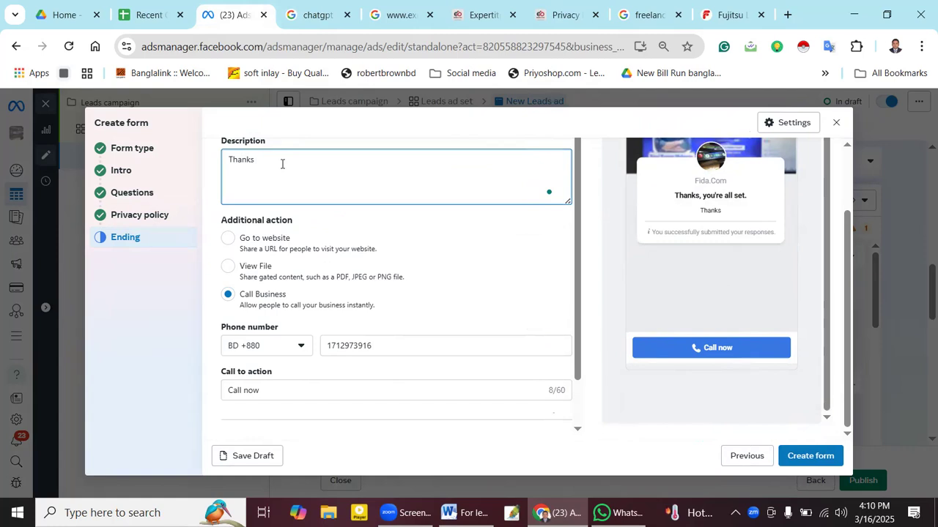
type(" , your all set")
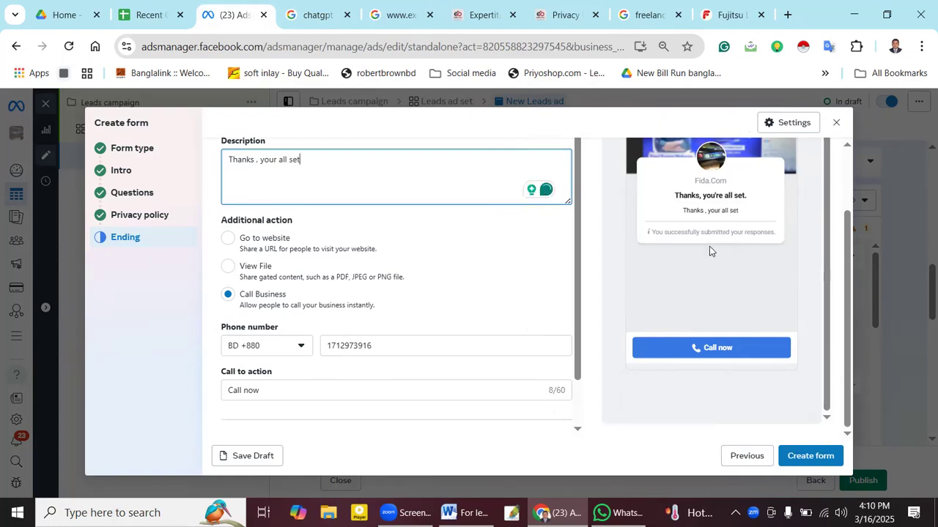
scroll(454, 257, "down", 1)
left_click(792, 472)
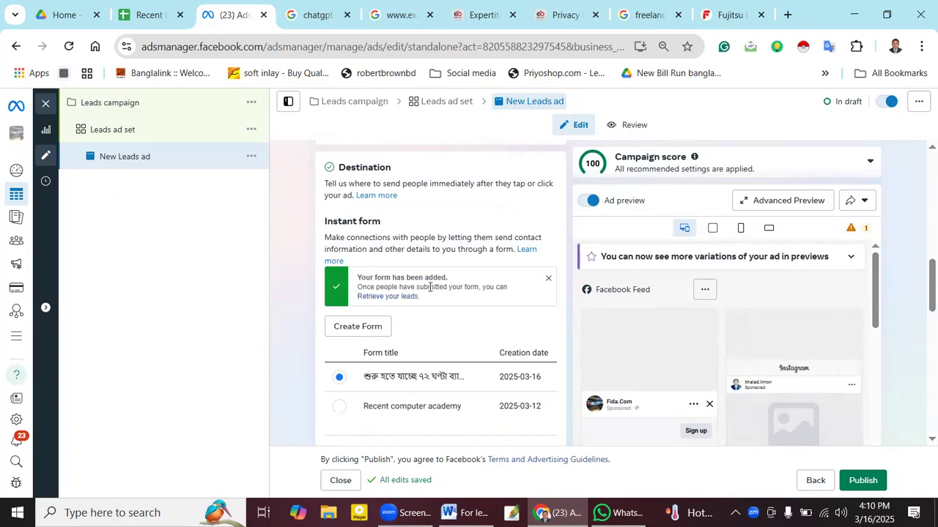
- Check the attached instant form, then open the Set up creative choices under Ad creative
mouse_move(876, 288)
left_mouse_down()
mouse_move(879, 351)
mouse_move(882, 298)
left_mouse_up()
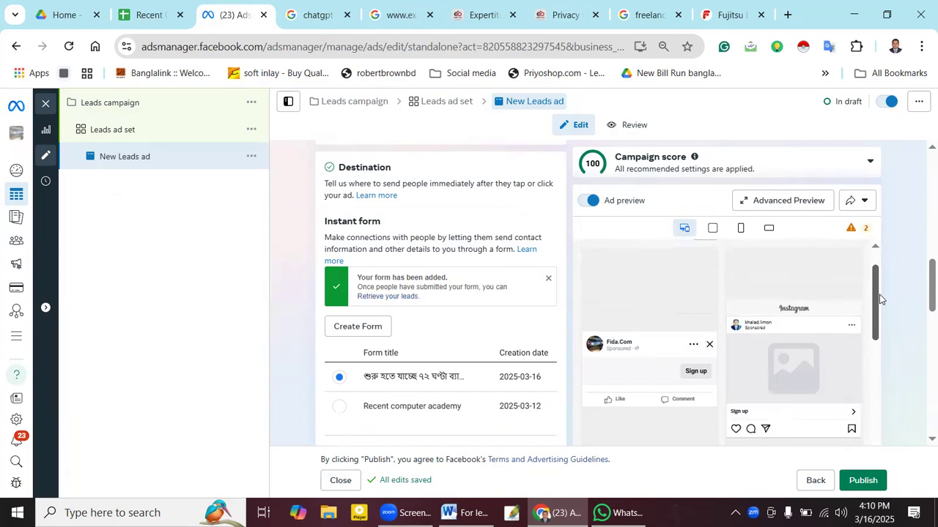
scroll(416, 281, "down", 5)
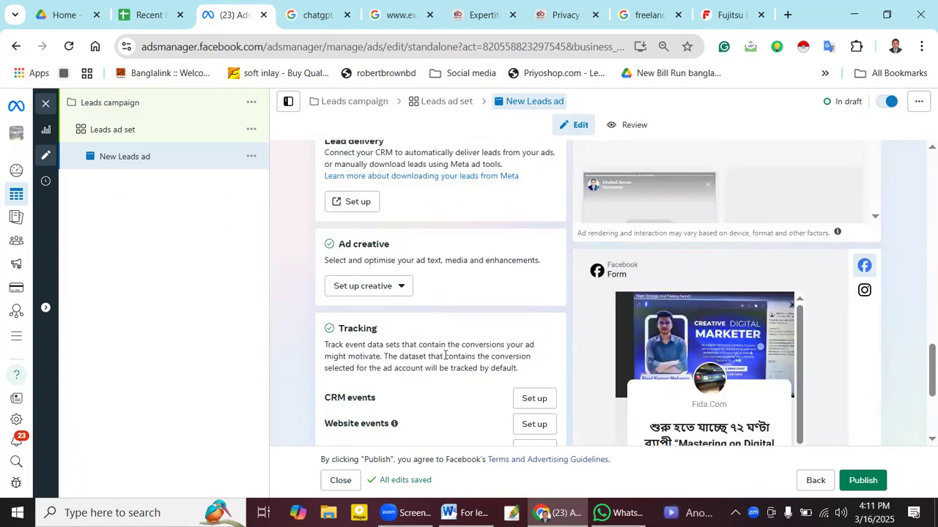
scroll(444, 358, "up", 4)
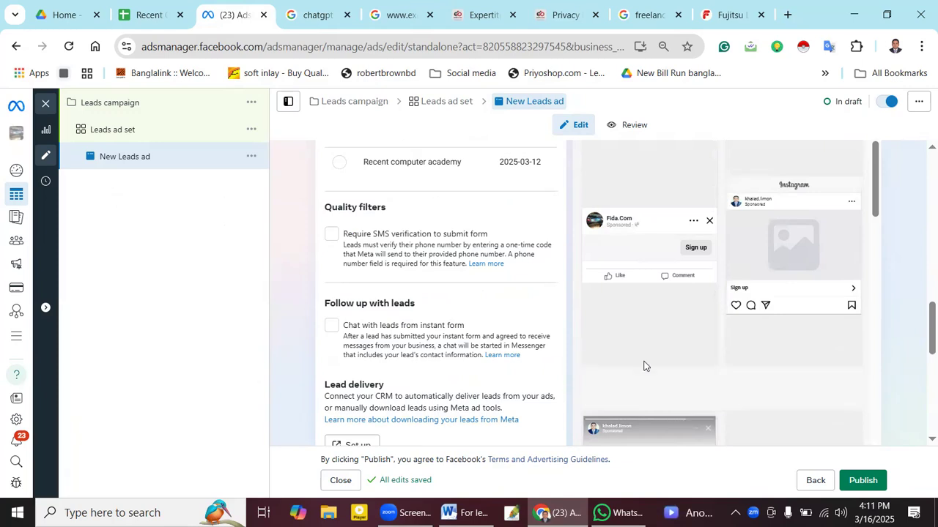
scroll(704, 358, "down", 5)
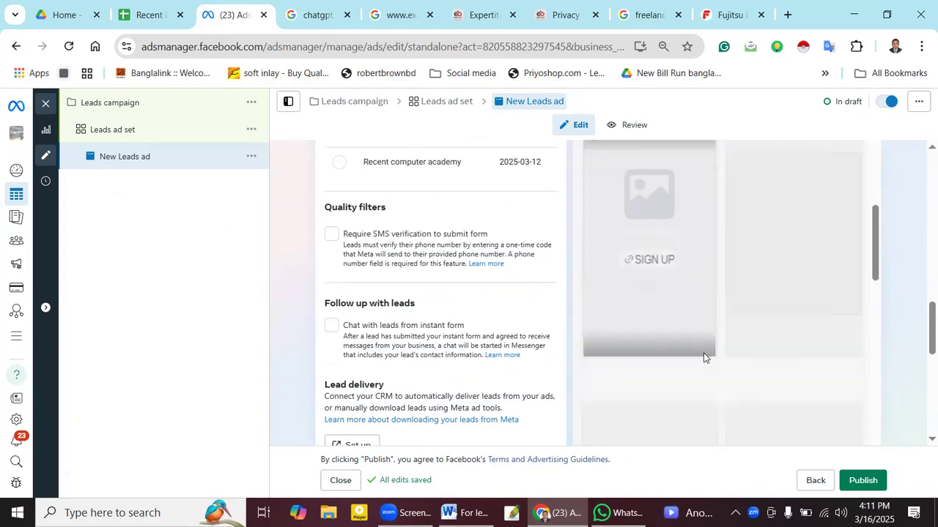
scroll(704, 358, "up", 5)
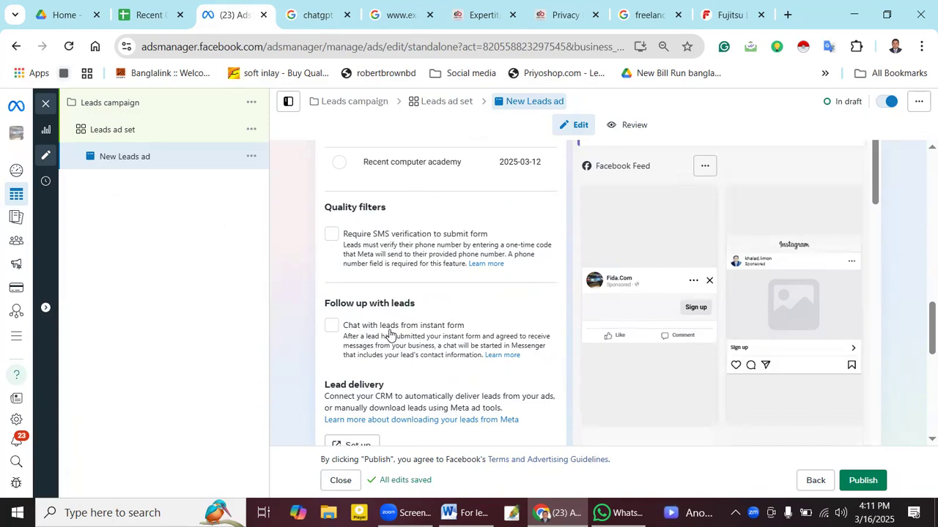
scroll(389, 335, "up", 5)
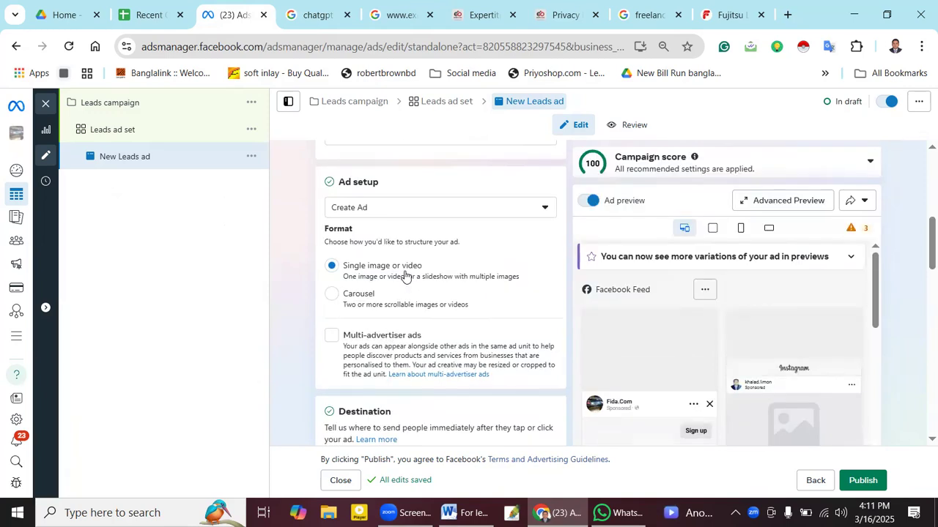
scroll(400, 321, "down", 3)
scroll(400, 320, "down", 3)
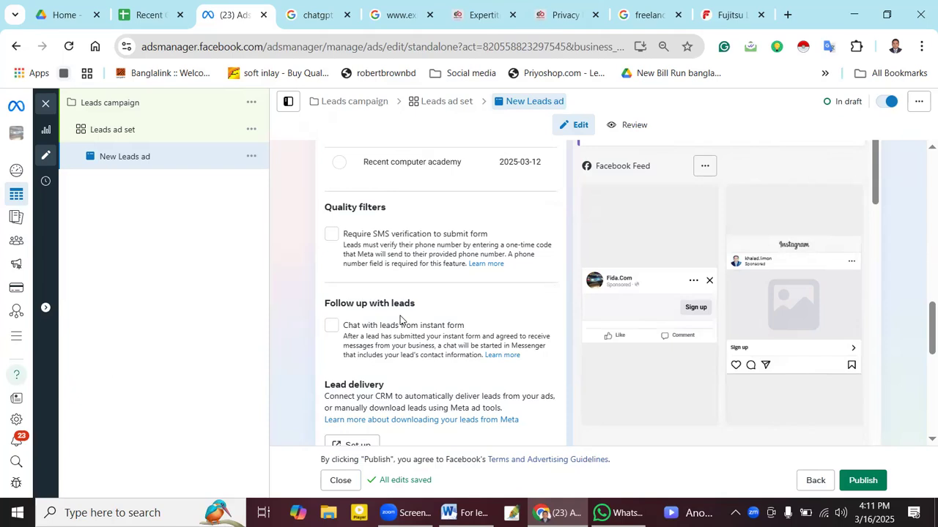
scroll(400, 320, "down", 3)
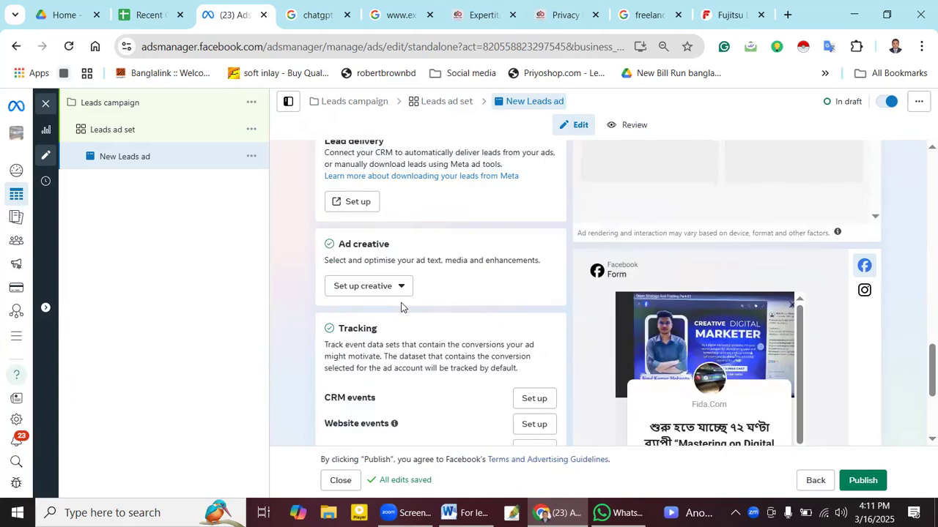
left_click(403, 285)
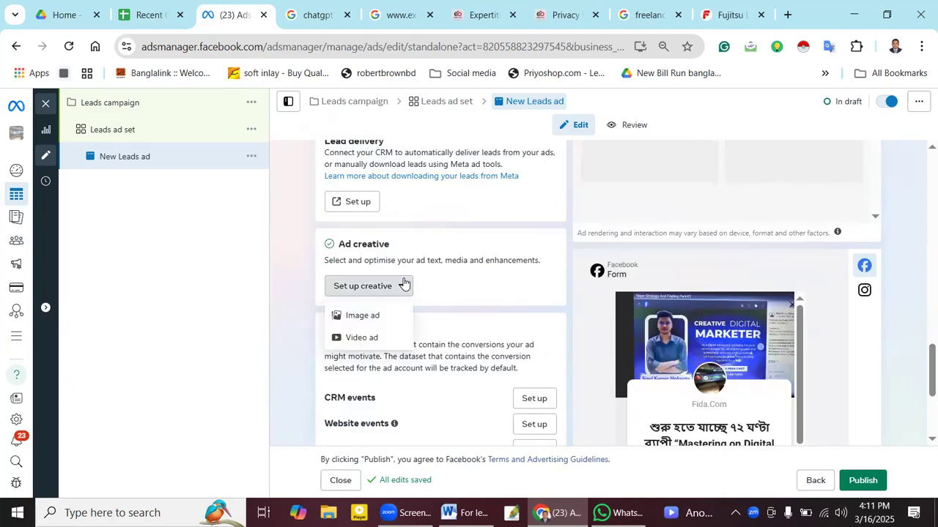
- Open Image ad setup, close it unchanged, and preview the ad across all 11 placements
left_click(393, 321)
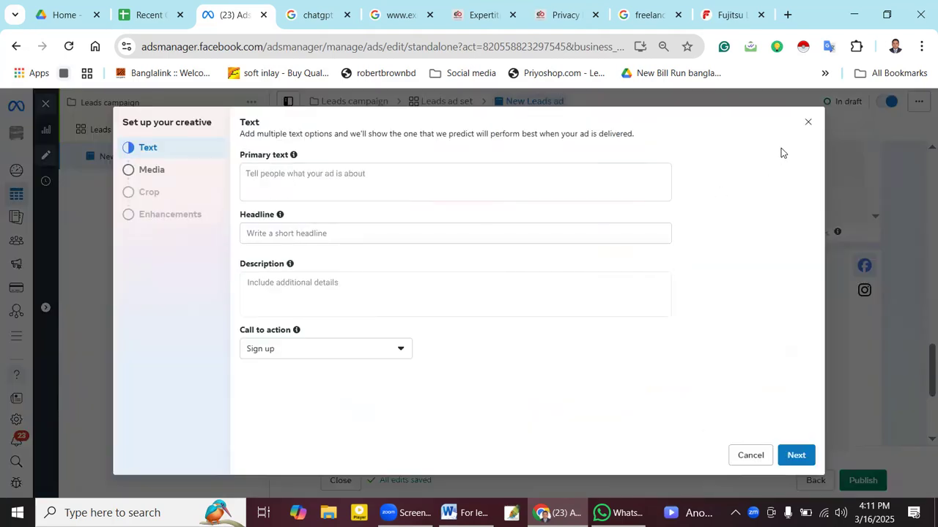
left_click(808, 122)
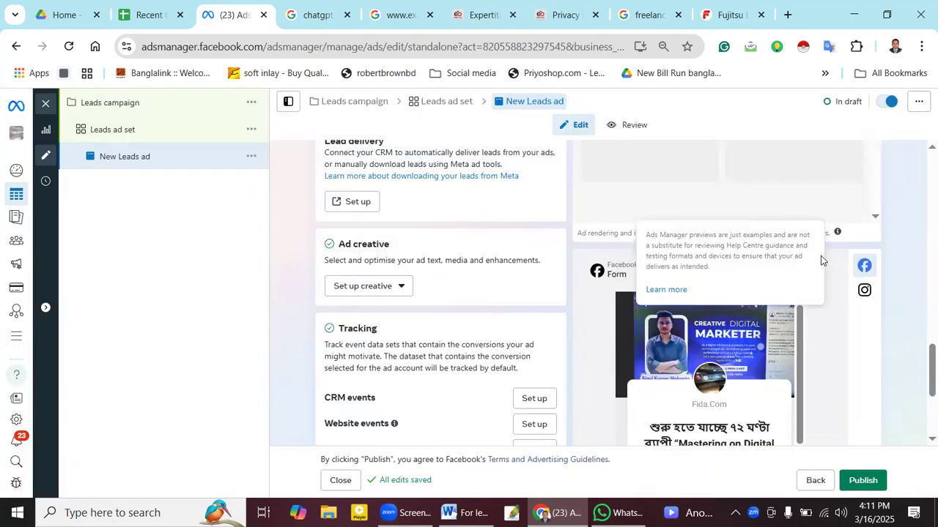
scroll(726, 374, "down", 5)
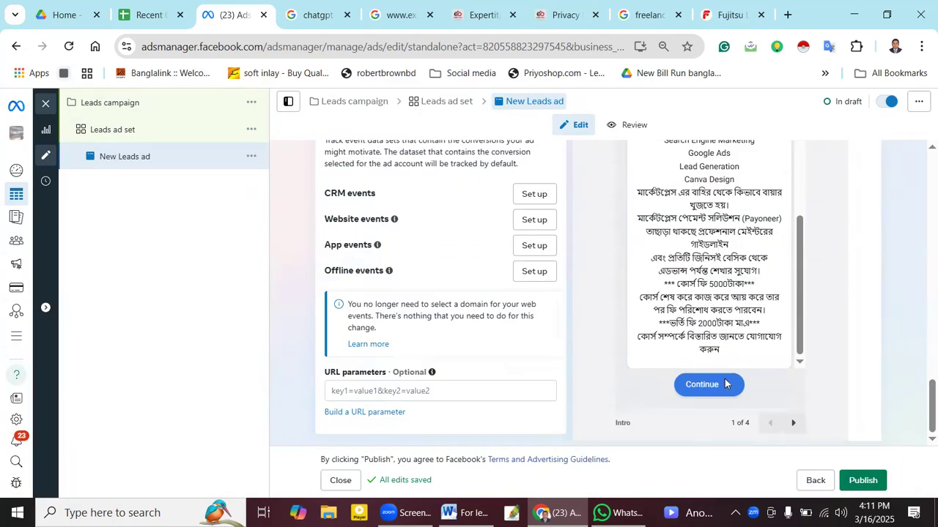
scroll(726, 384, "up", 5)
scroll(726, 384, "up", 3)
scroll(725, 384, "down", 3)
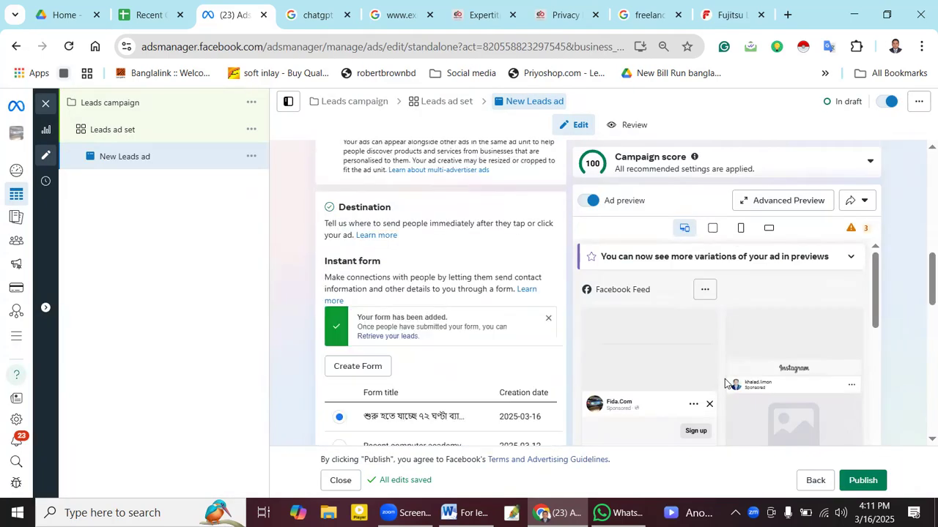
scroll(922, 301, "down", 3)
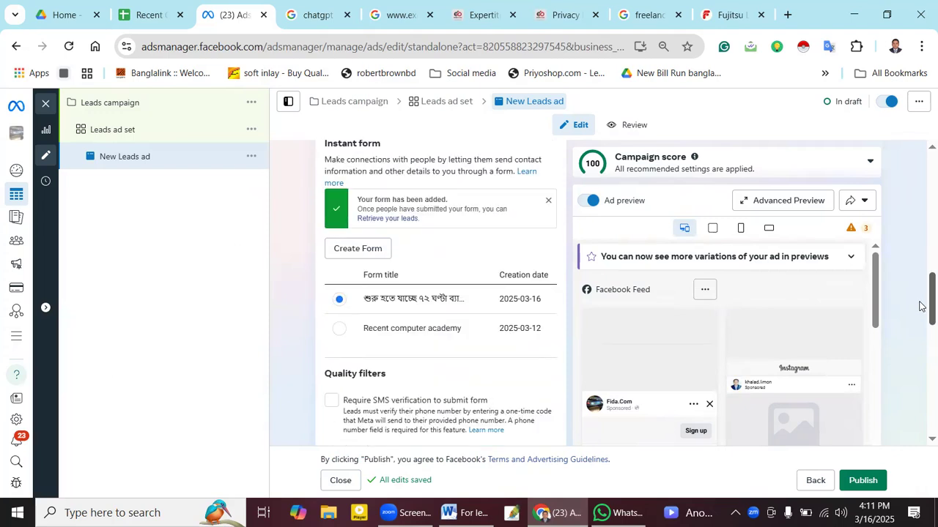
left_click(712, 220)
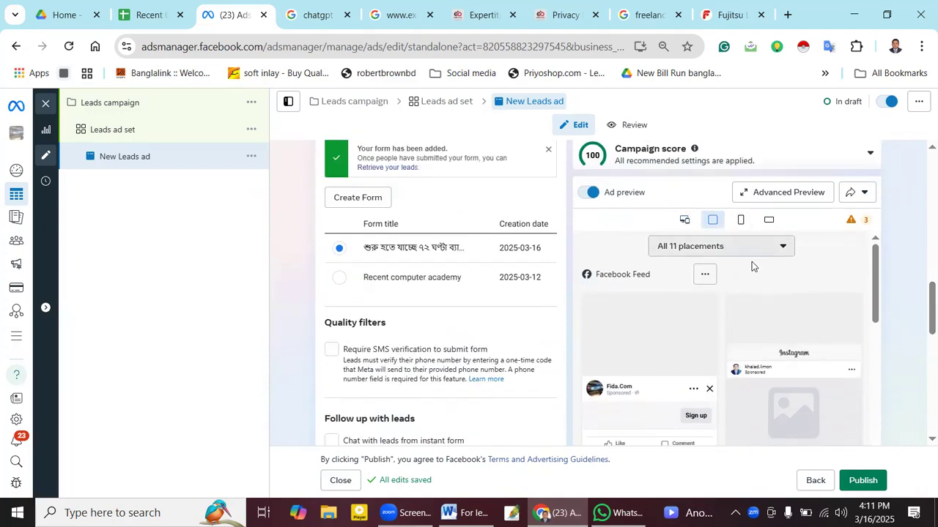
- Review the placements the ad won't deliver to, then return to the placement previews
mouse_move(874, 288)
left_mouse_down()
mouse_move(876, 444)
mouse_move(879, 272)
left_mouse_up()
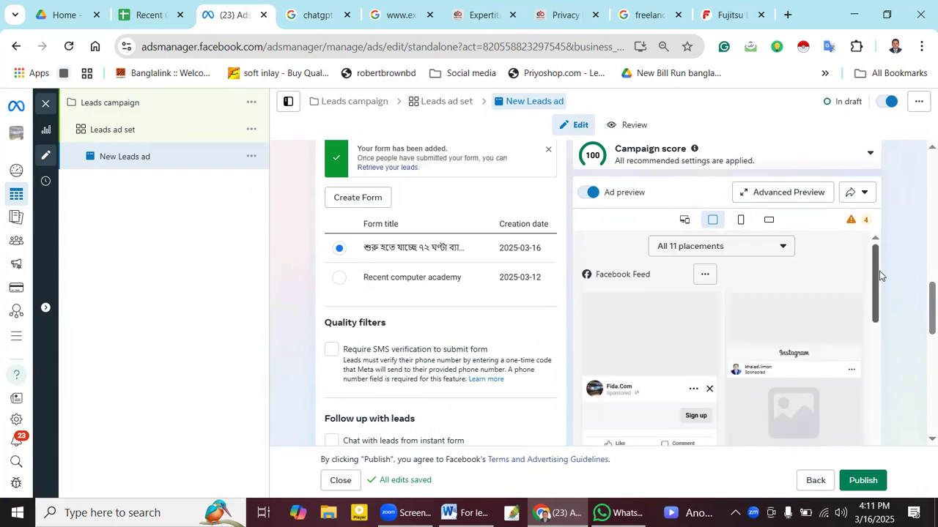
left_click(860, 223)
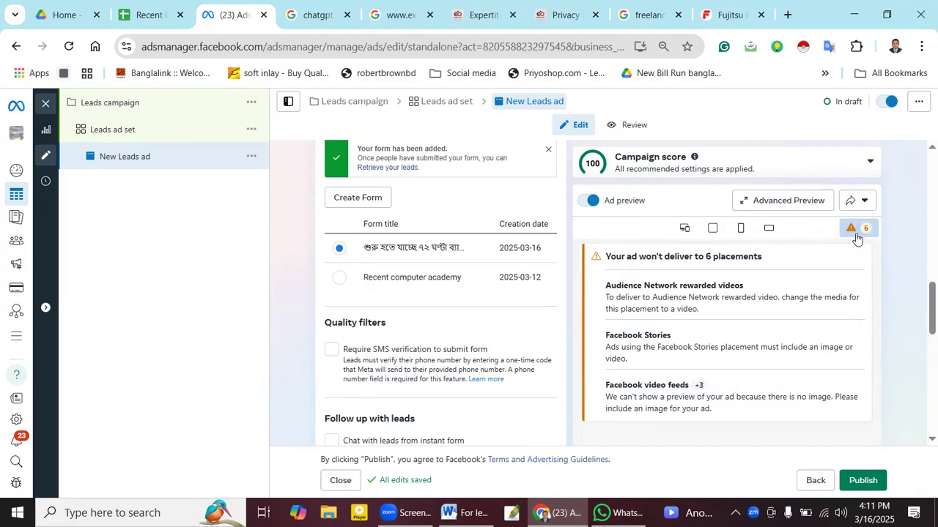
scroll(712, 273, "down", 4)
scroll(692, 279, "down", 2)
scroll(497, 278, "up", 4)
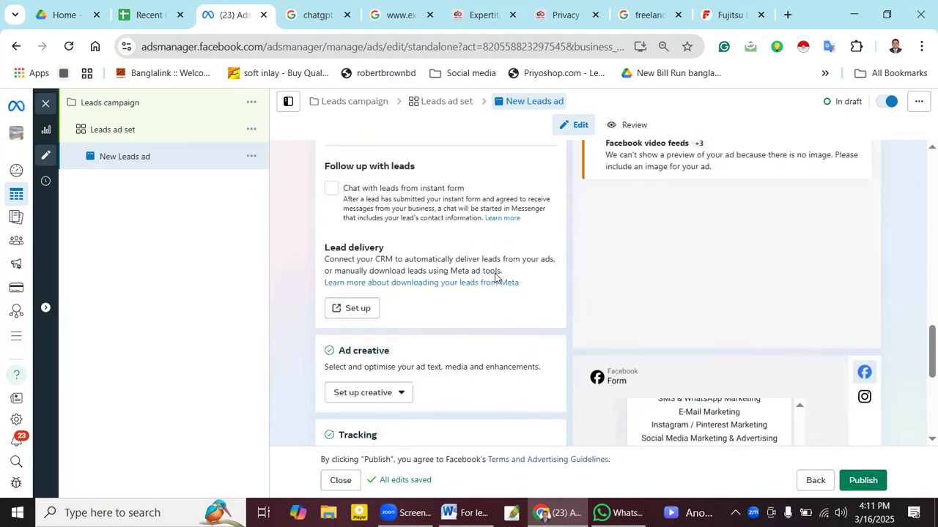
scroll(496, 275, "down", 4)
scroll(494, 277, "up", 12)
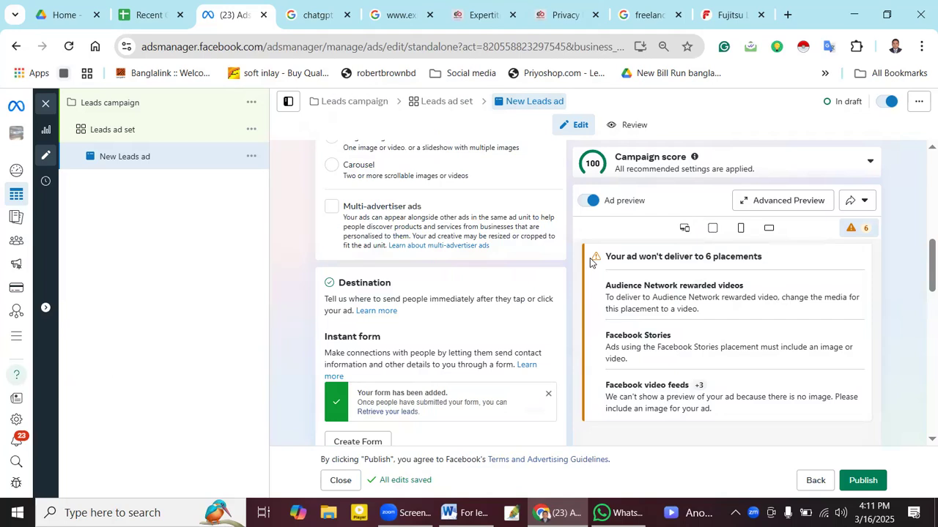
left_click(712, 228)
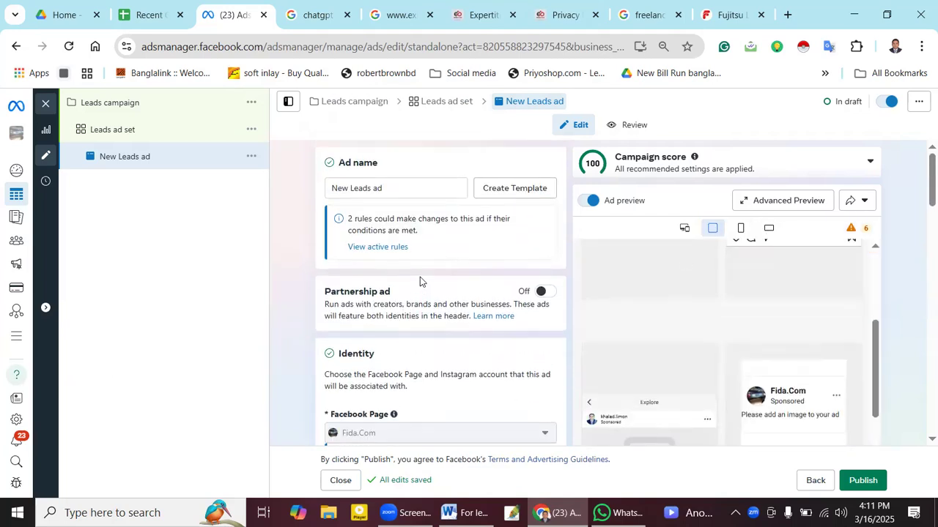
- Tick 'Require SMS verification to submit form' under Quality filters
scroll(419, 277, "down", 8)
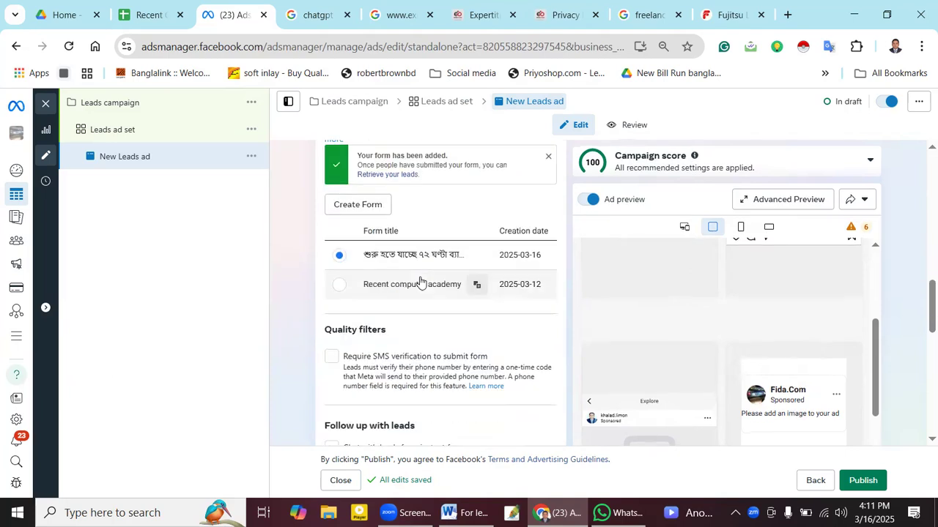
scroll(431, 274, "down", 3)
scroll(381, 240, "up", 3)
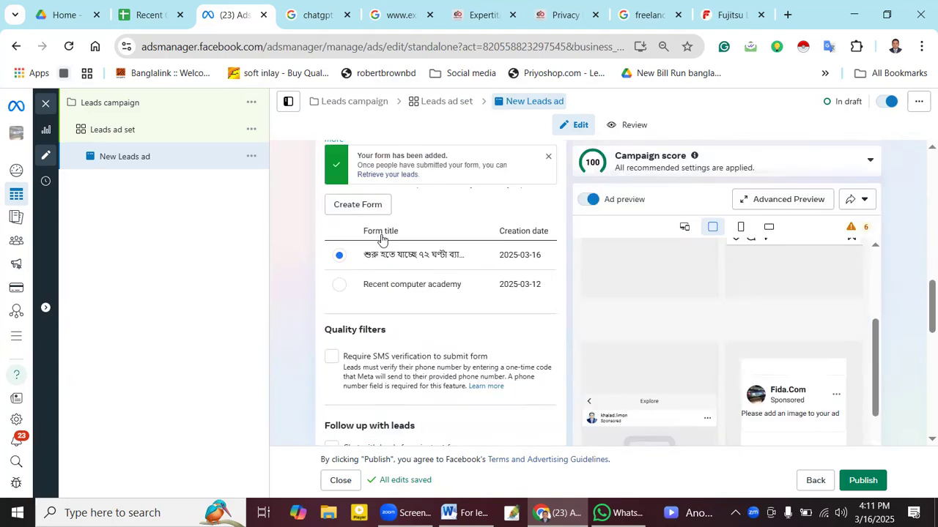
left_click(327, 358)
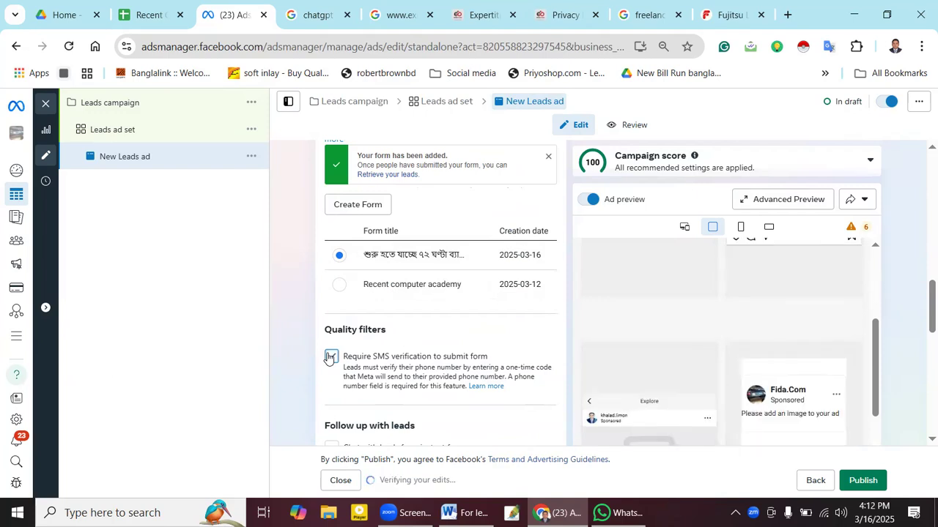
- Untick 'Require SMS verification' for the instant form
left_click(328, 358)
left_click_drag(875, 359, 873, 402)
left_click_drag(920, 298, 919, 340)
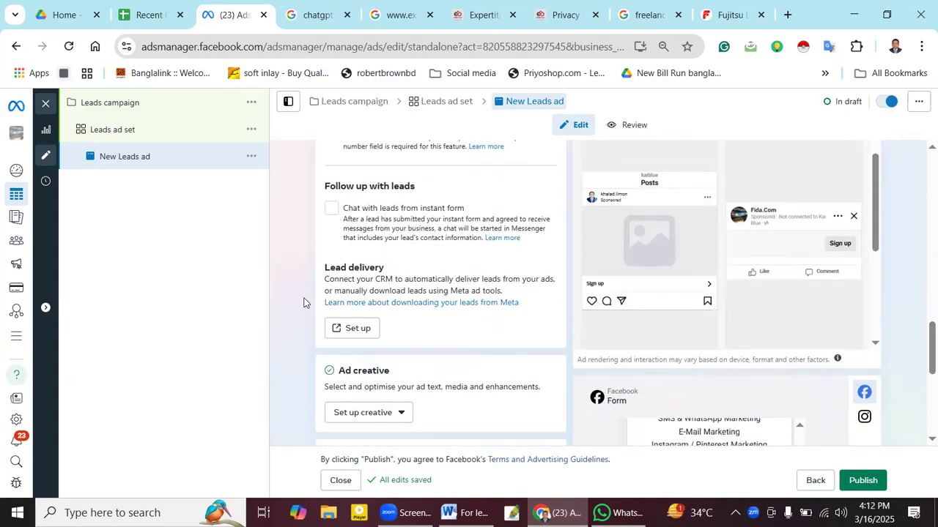
- Open the Lead delivery setup page, close it, and scroll back to Destination
left_click(355, 329)
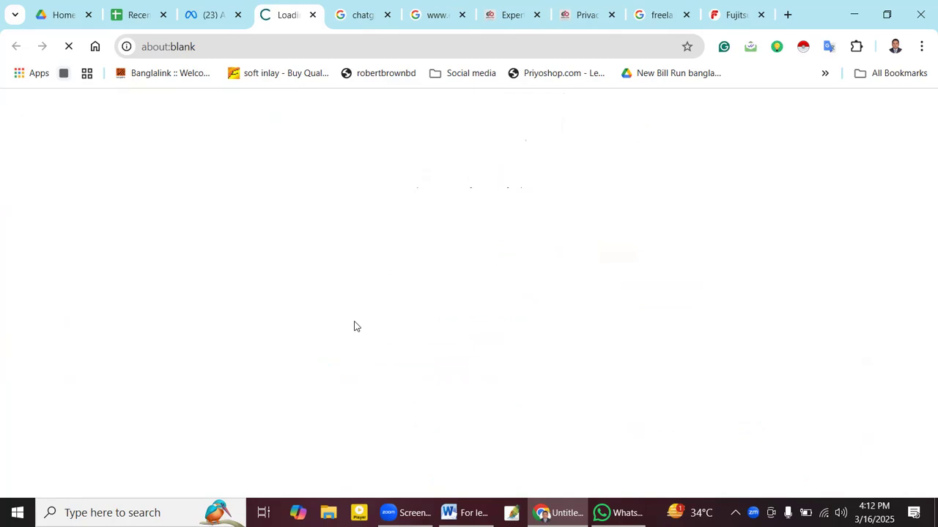
left_click(314, 16)
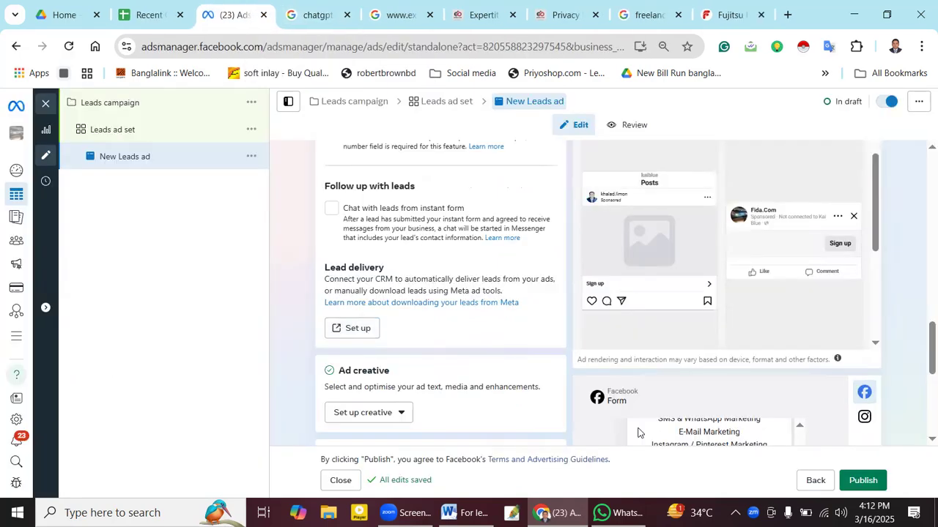
left_click_drag(923, 330, 921, 366)
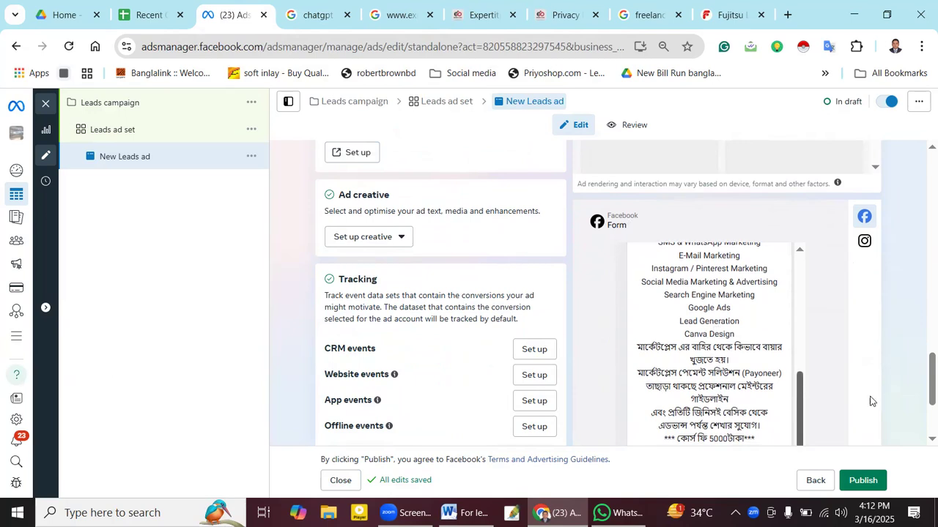
left_click_drag(927, 370, 921, 398)
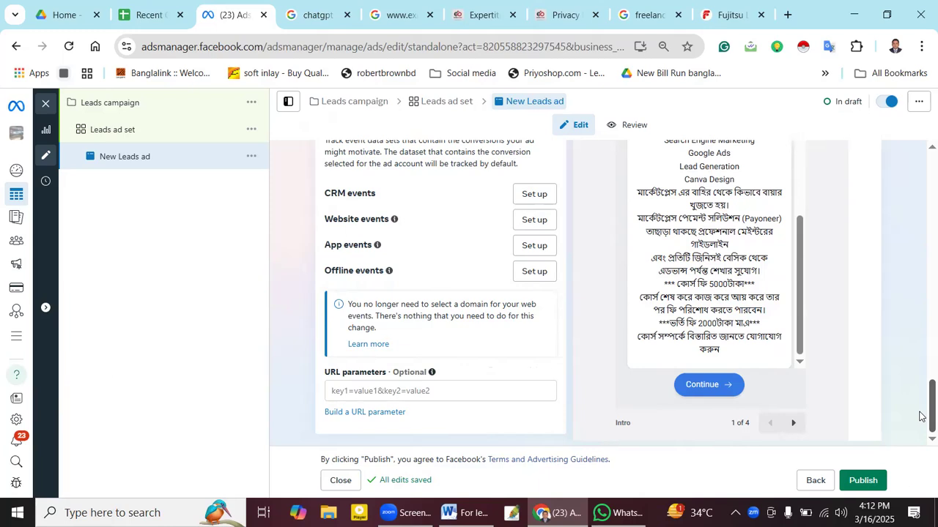
scroll(425, 290, "up", 10)
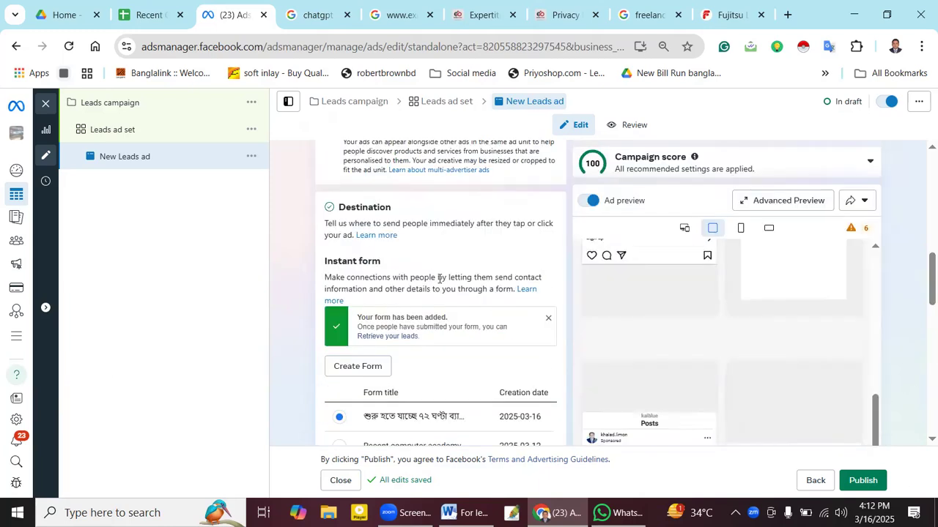
- Toggle the ad preview off and on to view the instant form preview
left_click(584, 202)
left_click(589, 203)
left_click(585, 202)
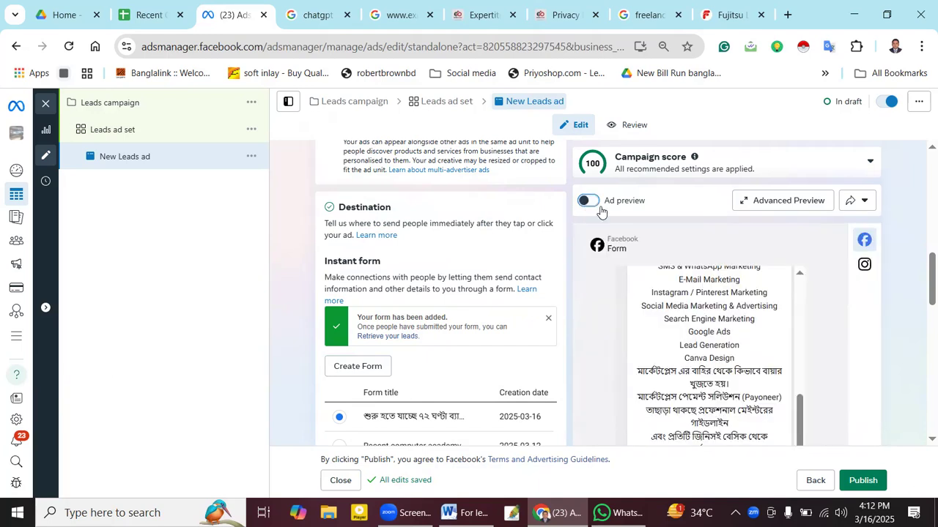
scroll(601, 212, "down", 3)
scroll(656, 249, "up", 7)
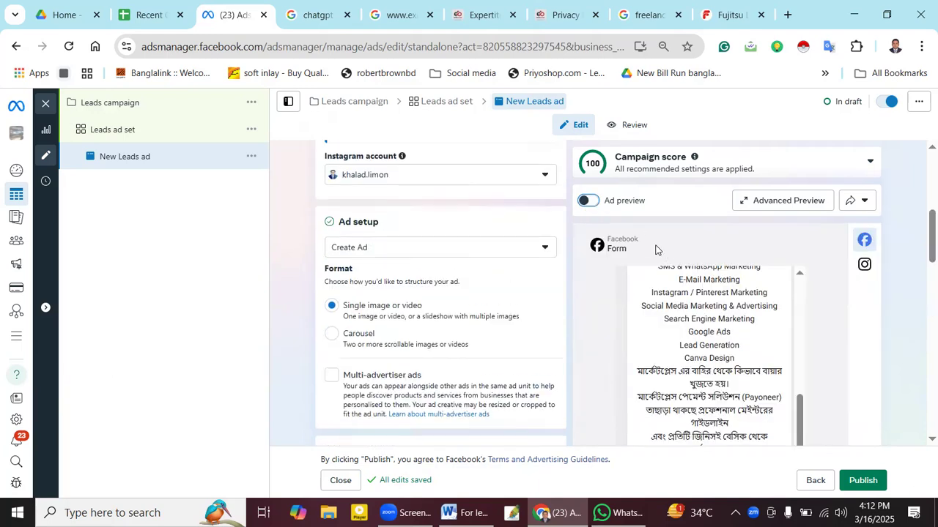
- Turn the ad preview on, review placements and form, then open the Leads ad set
left_click(587, 202)
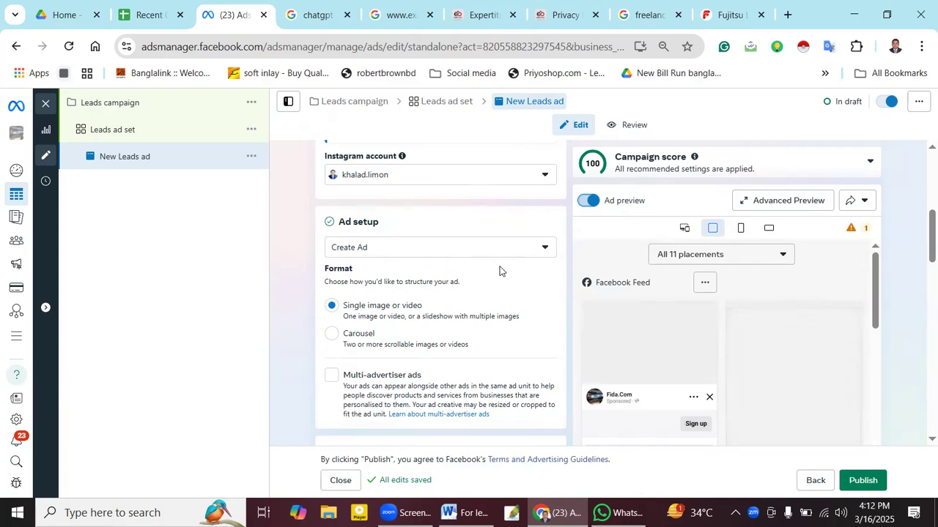
scroll(498, 270, "down", 3)
scroll(500, 273, "down", 3)
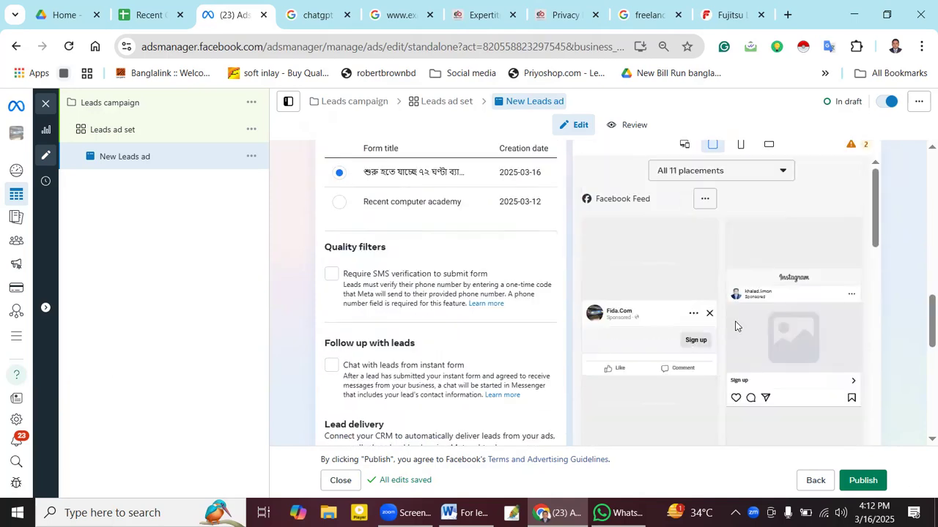
scroll(736, 326, "down", 10)
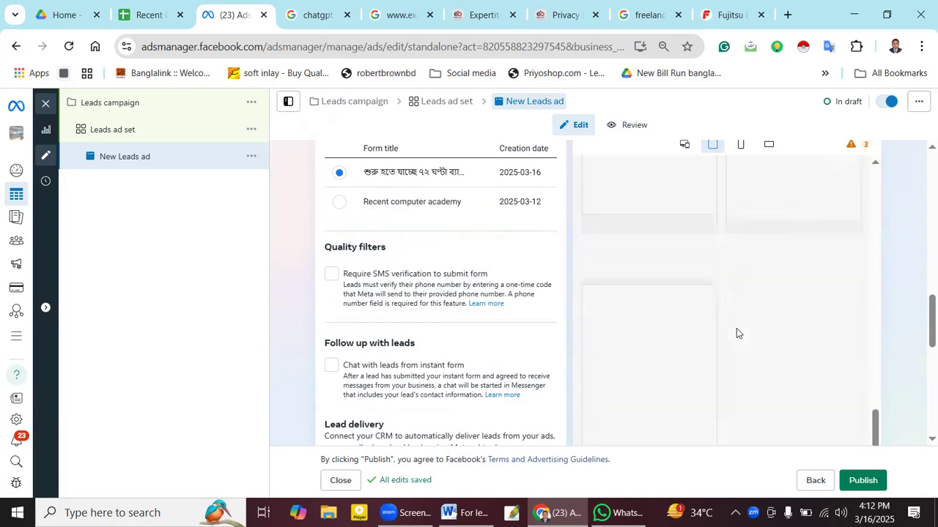
scroll(736, 329, "down", 7)
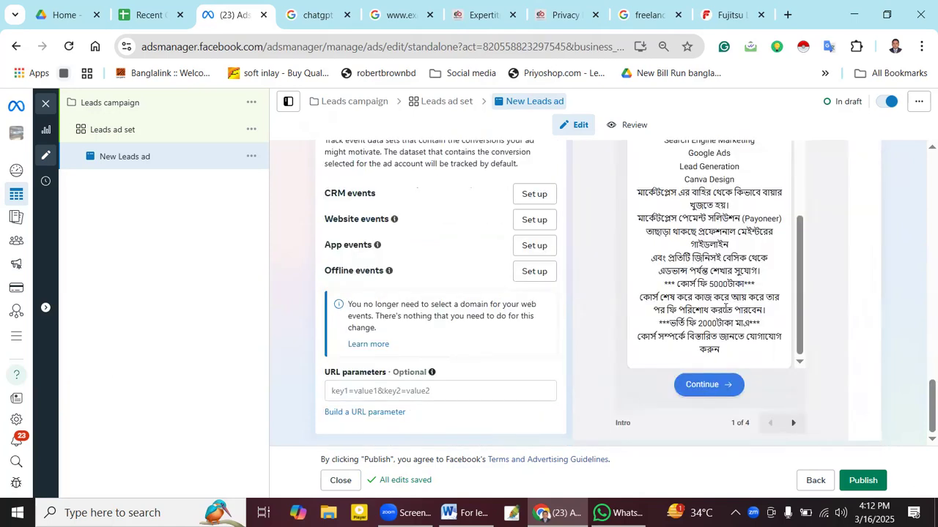
scroll(793, 276, "up", 3)
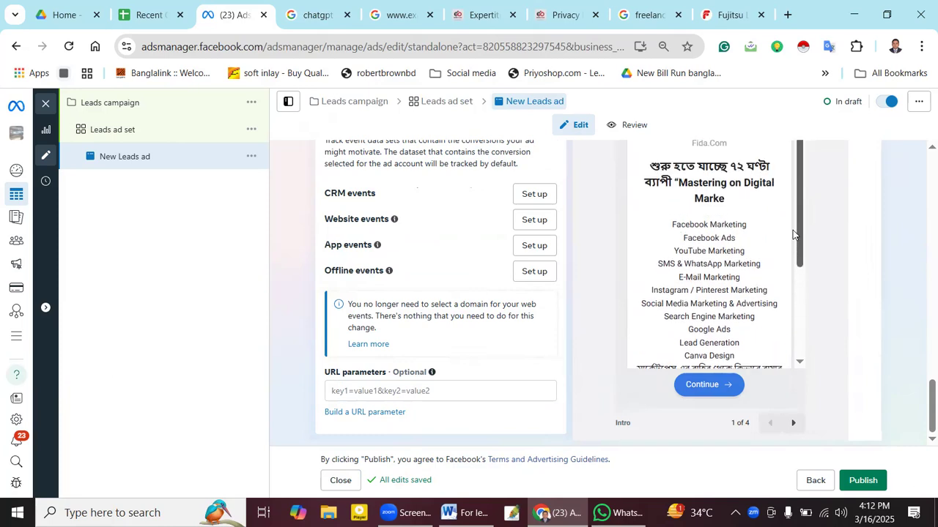
scroll(731, 256, "up", 2)
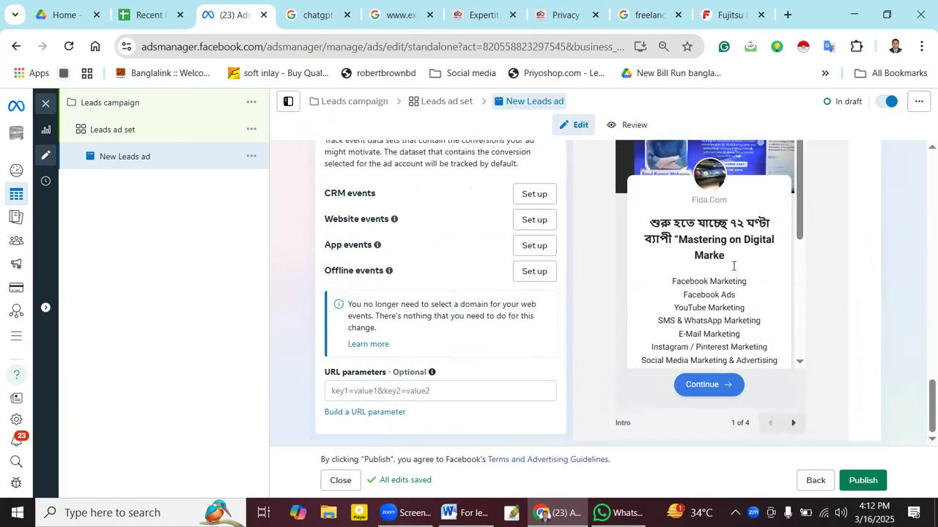
scroll(920, 282, "up", 10)
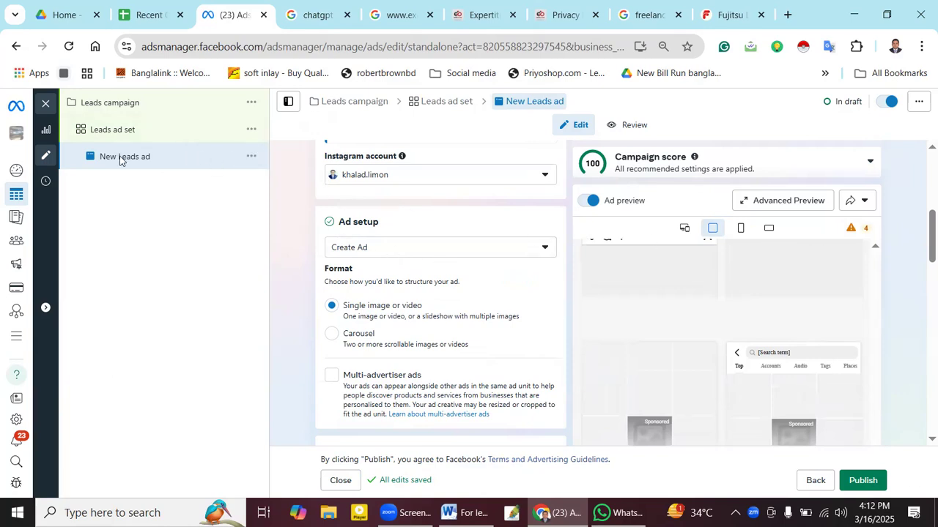
left_click(106, 137)
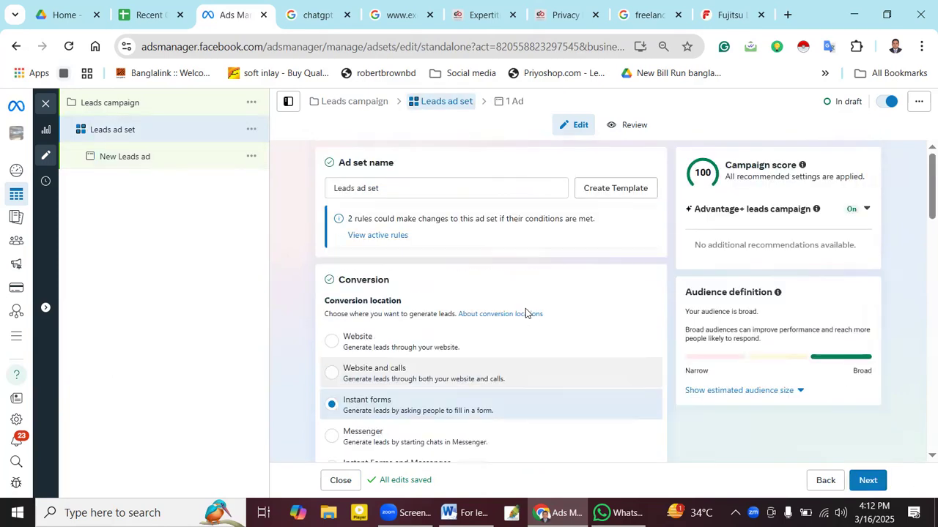
- Scroll through the ad set's conversion, schedule, audience and placements, then open Leads campaign
scroll(525, 314, "down", 10)
scroll(525, 314, "down", 3)
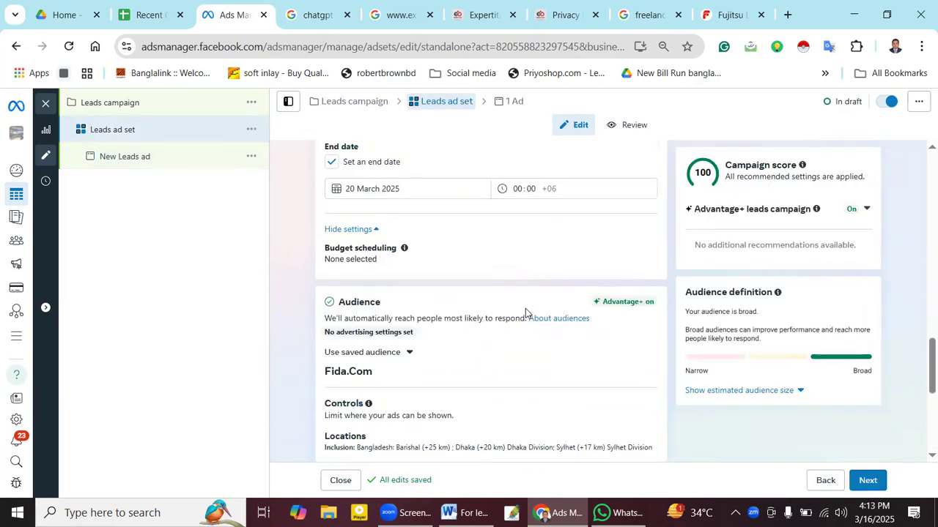
scroll(526, 313, "down", 5)
scroll(525, 314, "down", 2)
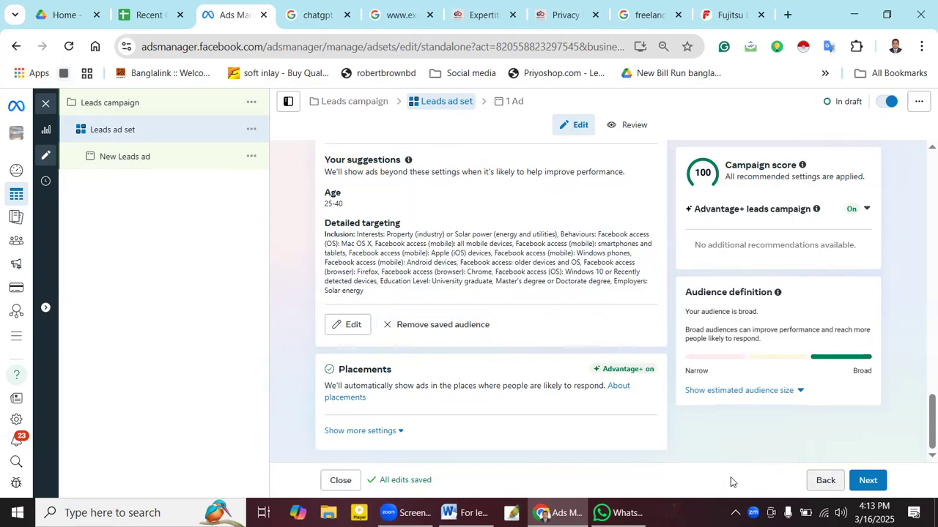
left_click(826, 480)
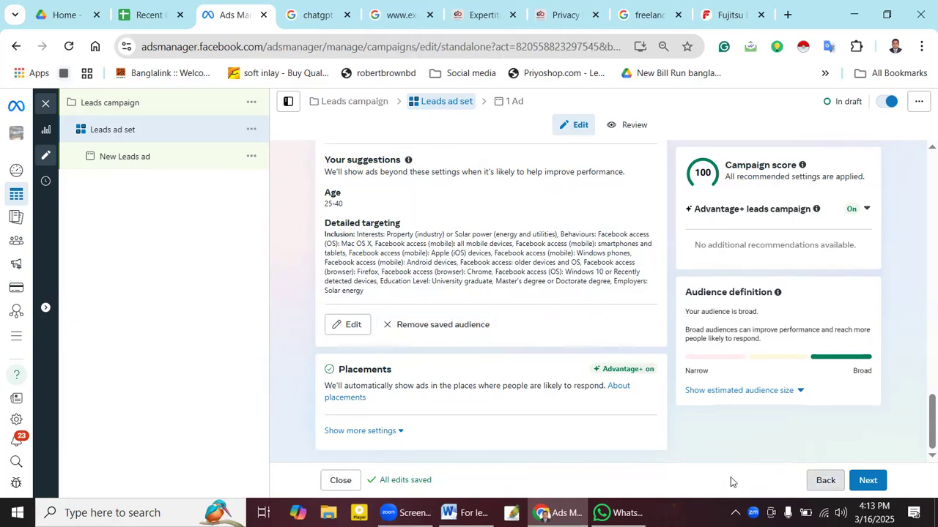
- Close the campaign editor, choosing Close to leave the draft items unpublished
left_click(45, 103)
left_click(521, 295)
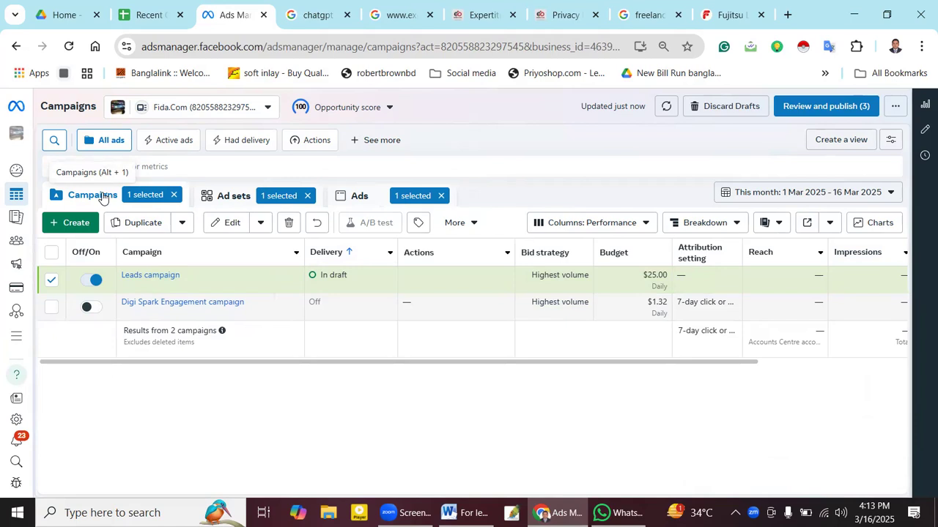
- Dismiss the stray dictionary popup and clear the Campaigns and Ad sets '1 selected' filters
double_click(103, 196)
left_click(112, 146)
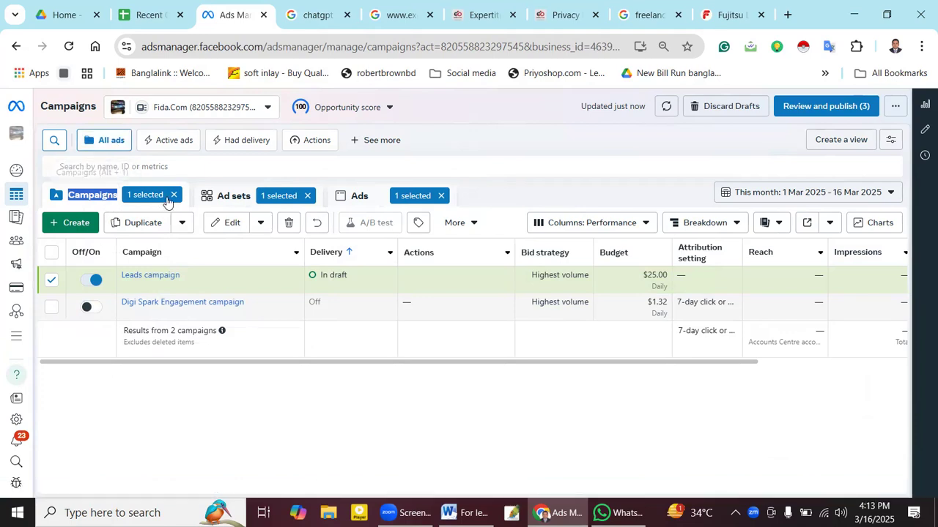
left_click(101, 204)
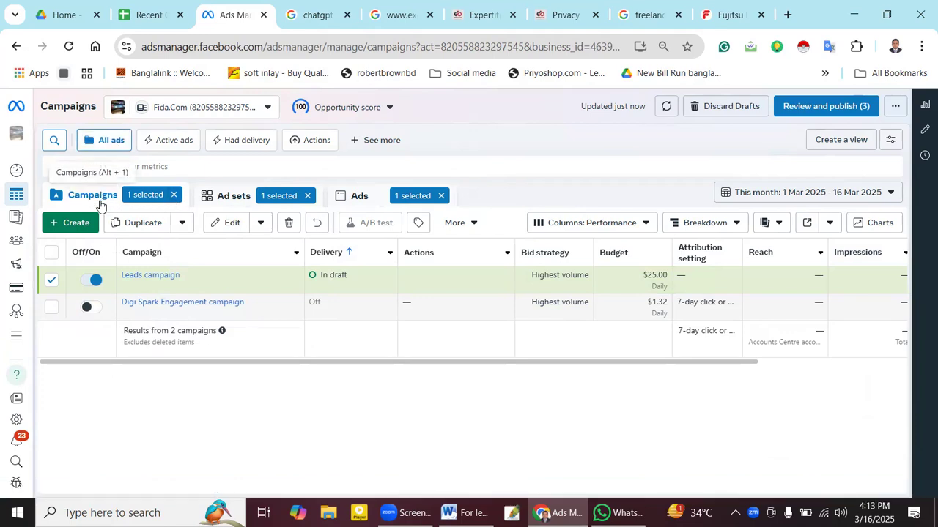
left_click(173, 196)
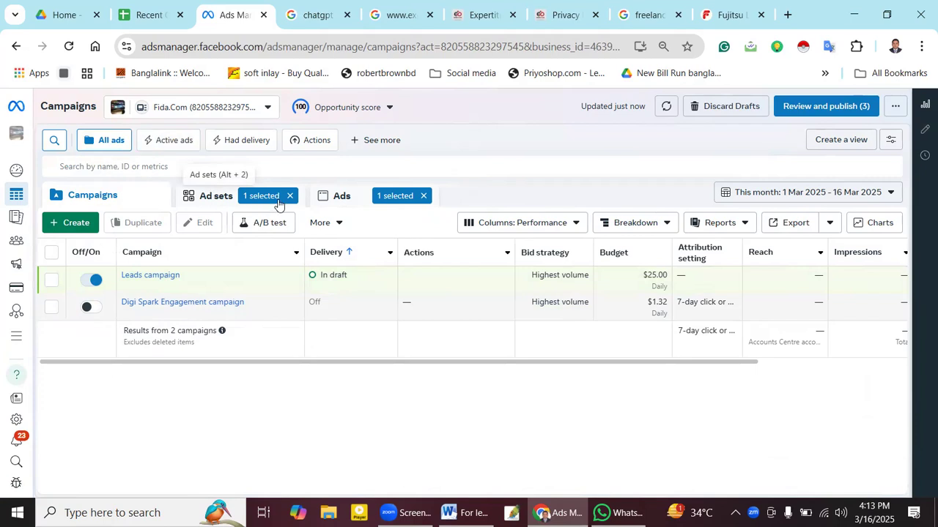
left_click(290, 196)
- Browse the Ads, Campaigns and Ad sets lists after a reload, then close the Privacy tab
left_click(350, 201)
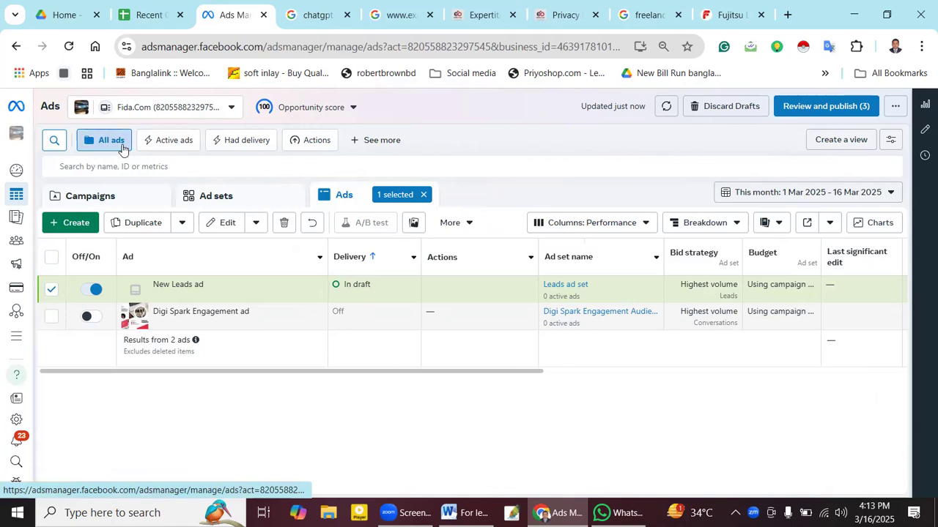
left_click(112, 198)
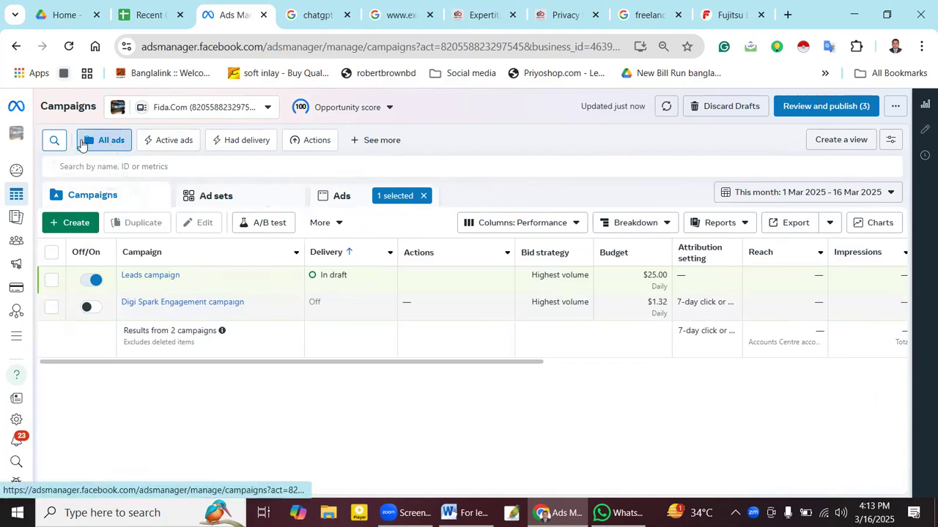
left_click(65, 46)
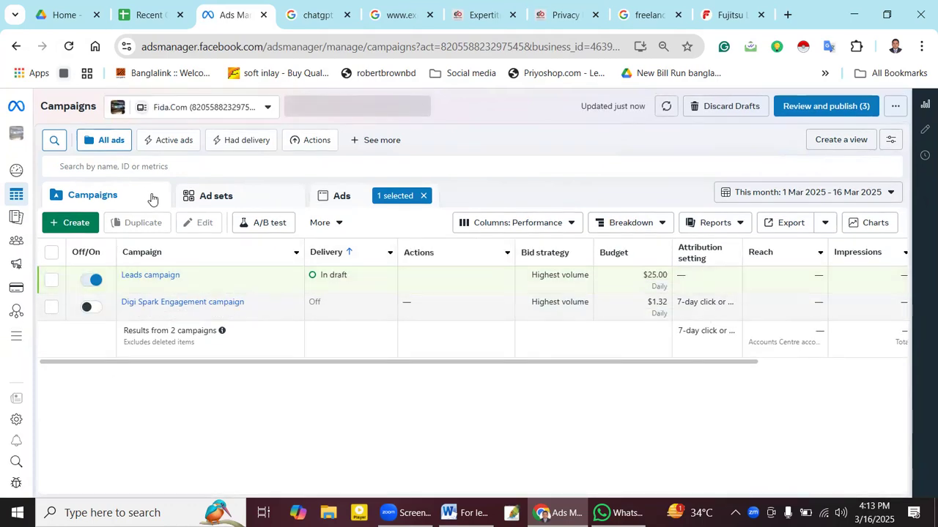
left_click(239, 197)
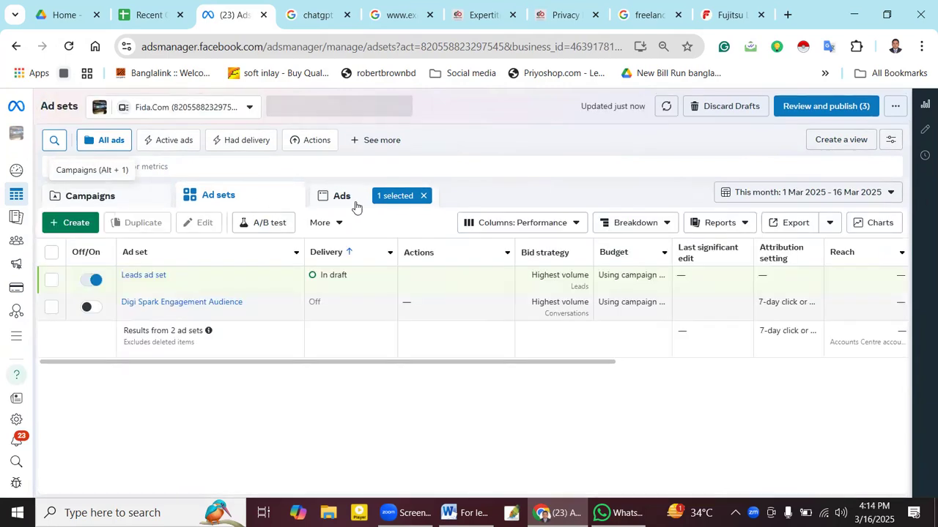
left_click(355, 206)
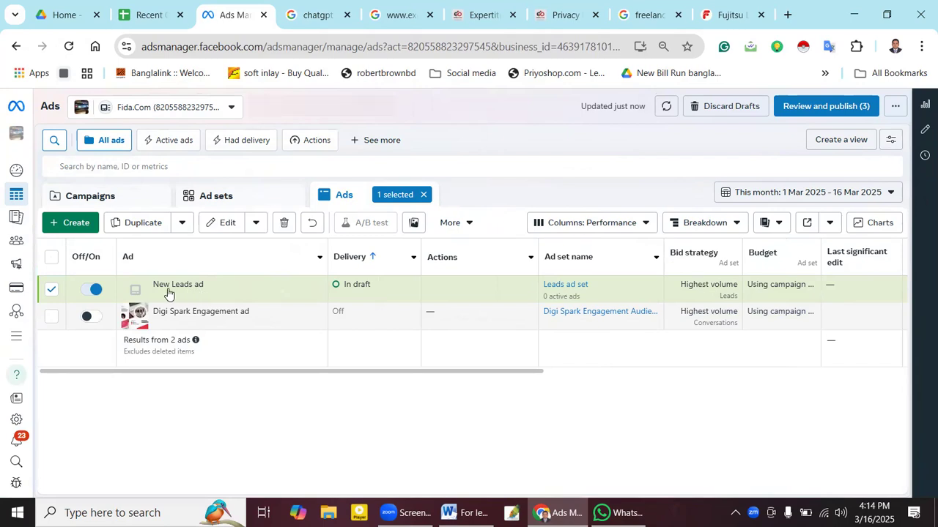
left_click(107, 197)
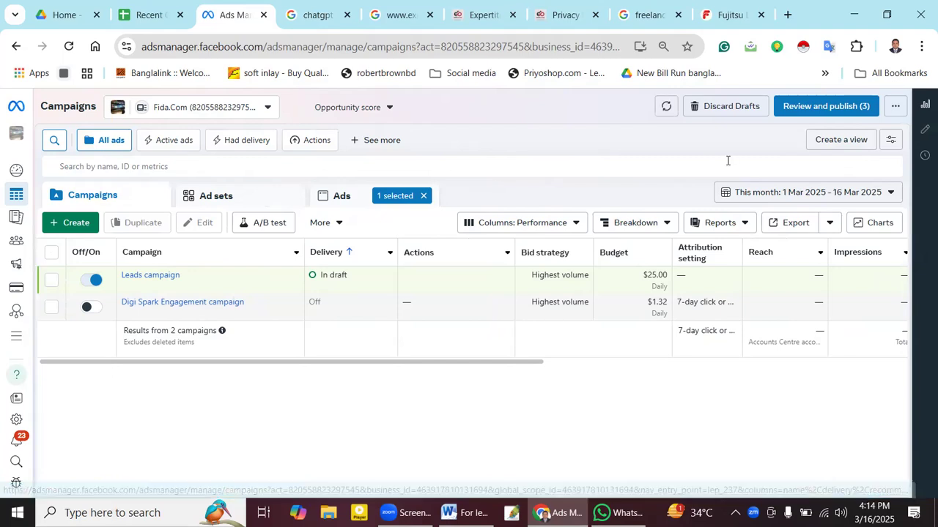
left_click(596, 16)
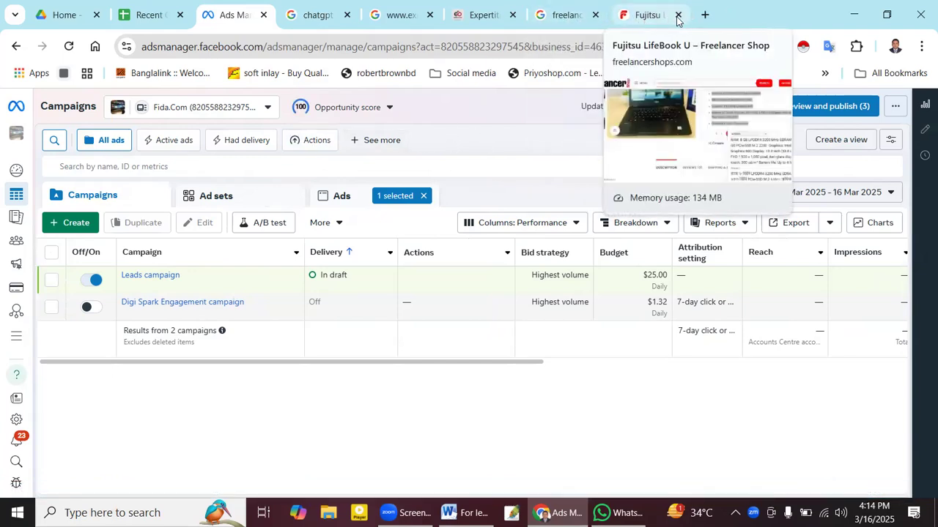
- Open Google Drive from the Google apps grid in a new browser tab
left_click(152, 22)
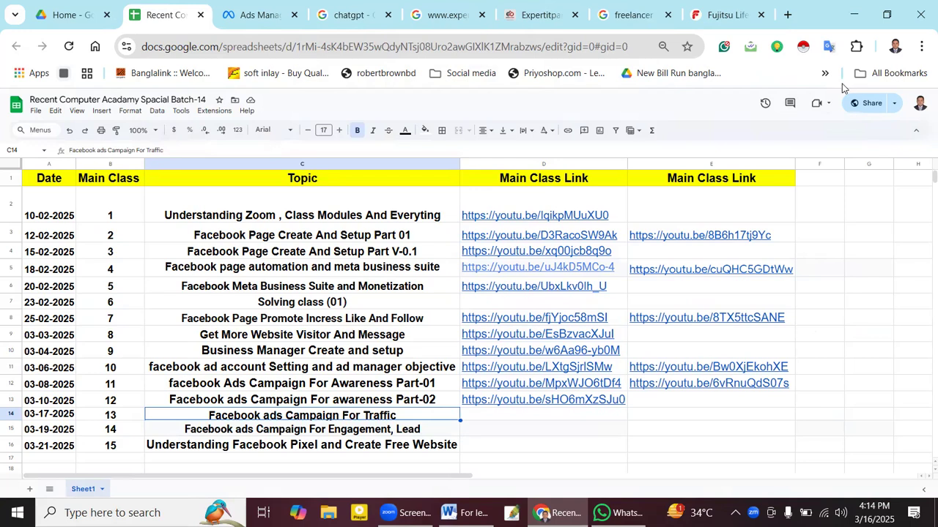
left_click(786, 14)
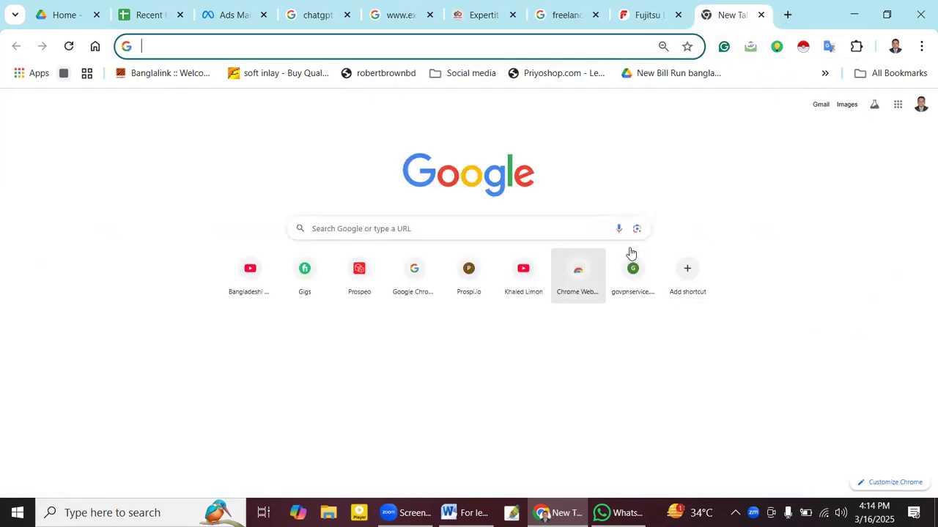
left_click(898, 105)
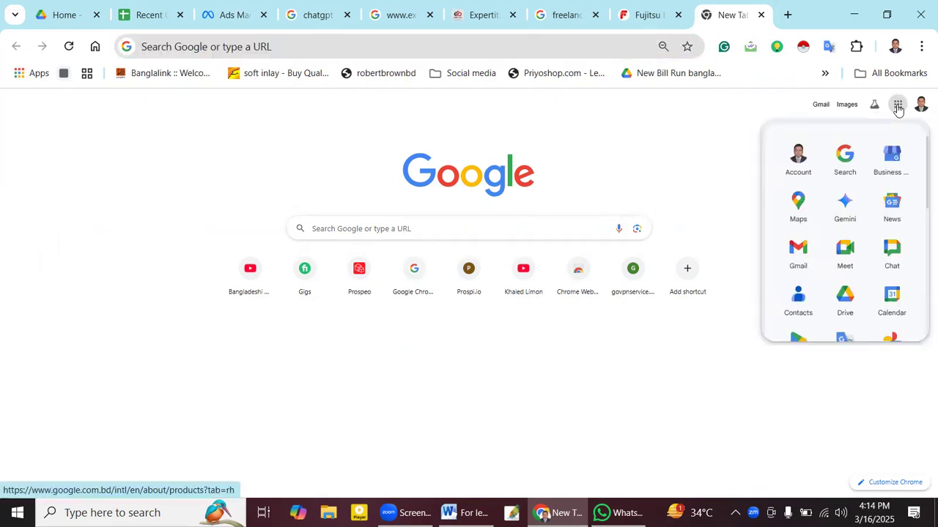
left_click(840, 294)
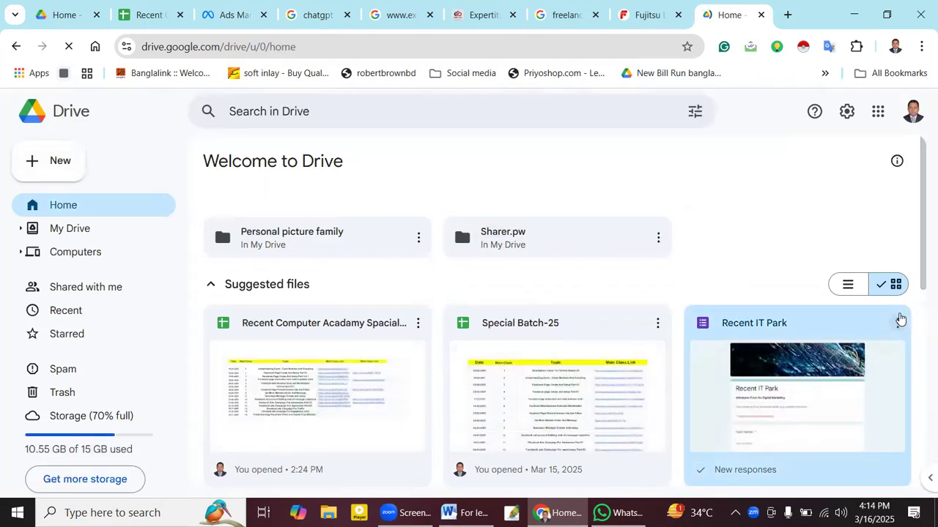
- Open the Recent IT Park form from the Drive home page
left_click(900, 317)
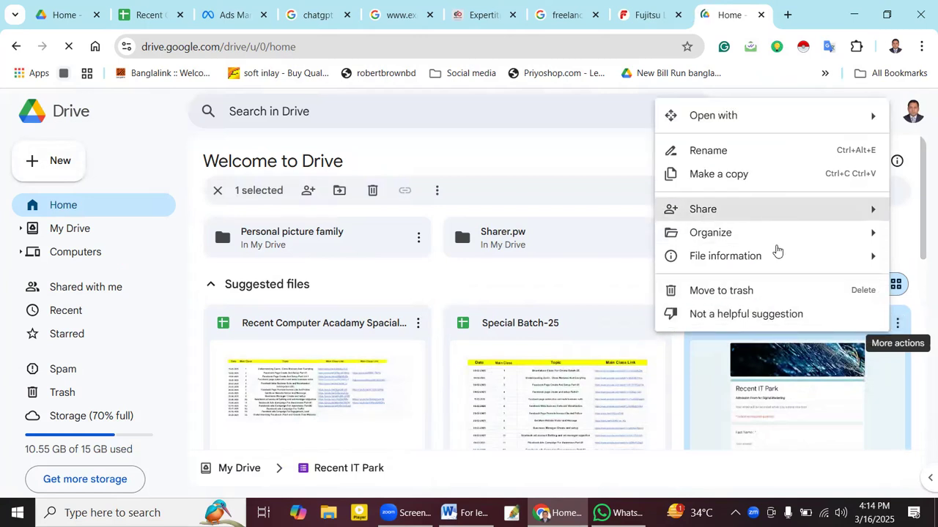
left_click(819, 399)
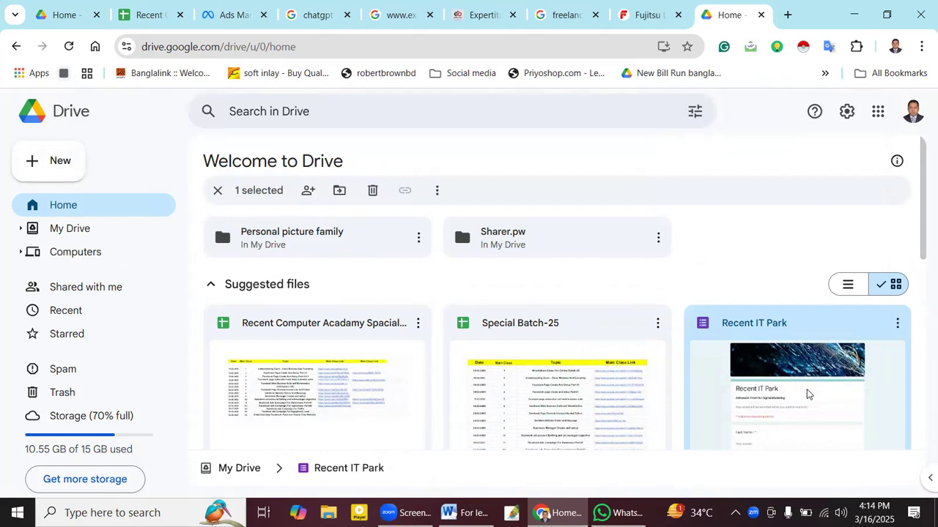
scroll(823, 377, "down", 4)
scroll(810, 359, "up", 4)
double_click(797, 379)
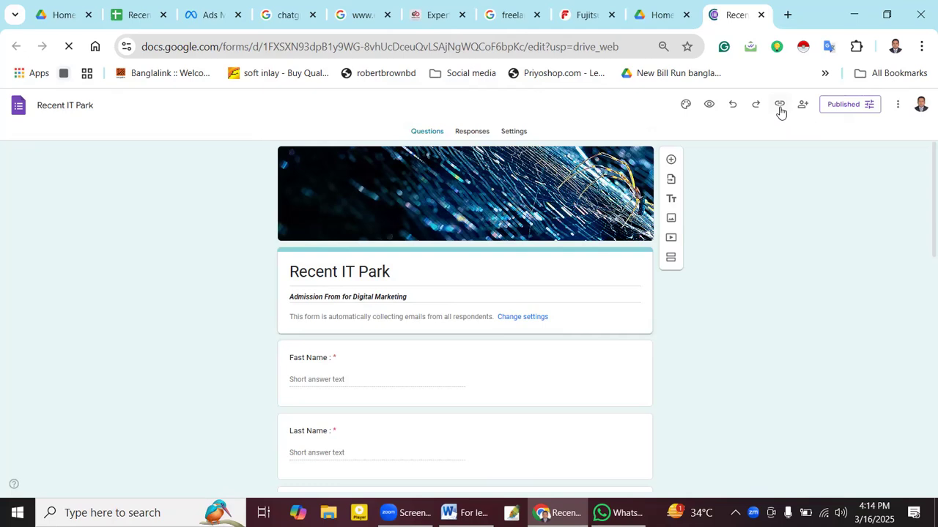
- Copy the form's shortened forms.gle responder link to the clipboard
left_click(779, 106)
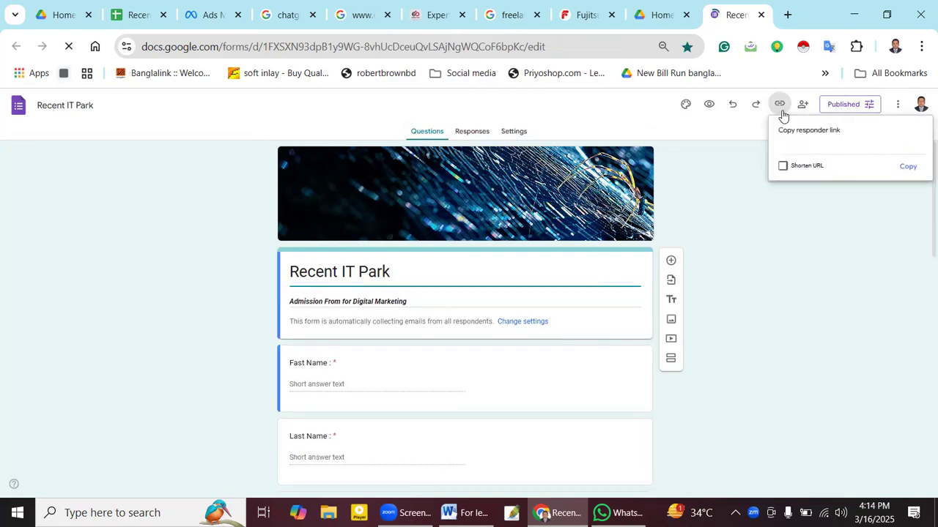
left_click(782, 167)
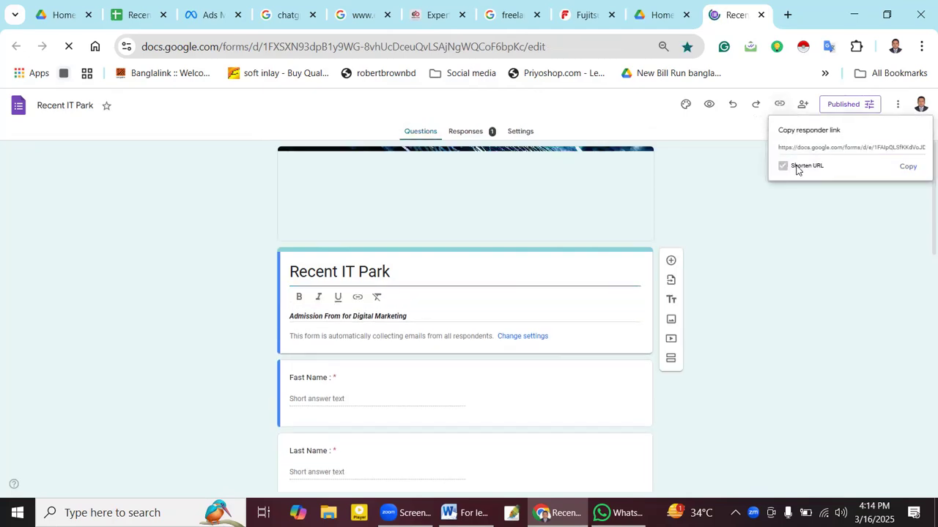
left_click(909, 167)
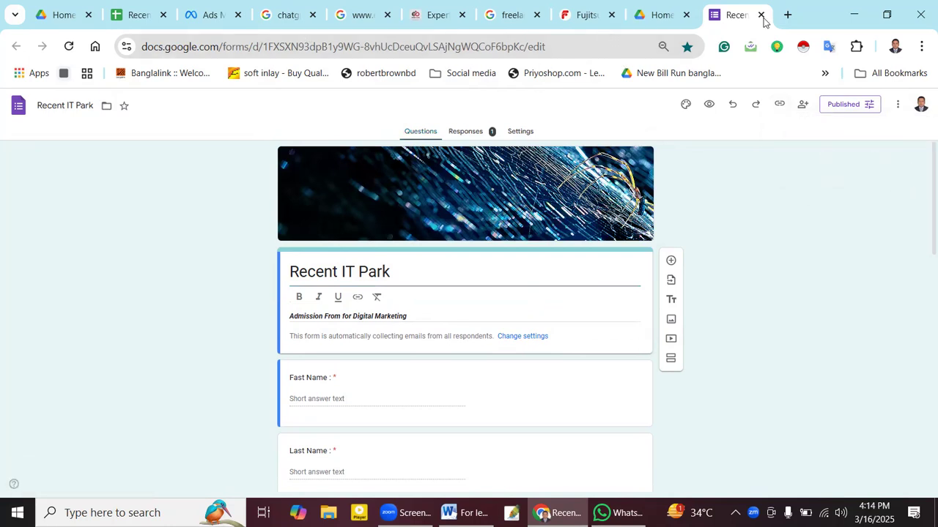
- Load WhatsApp Web in a new browser tab by entering 'web' in the address bar
left_click(788, 14)
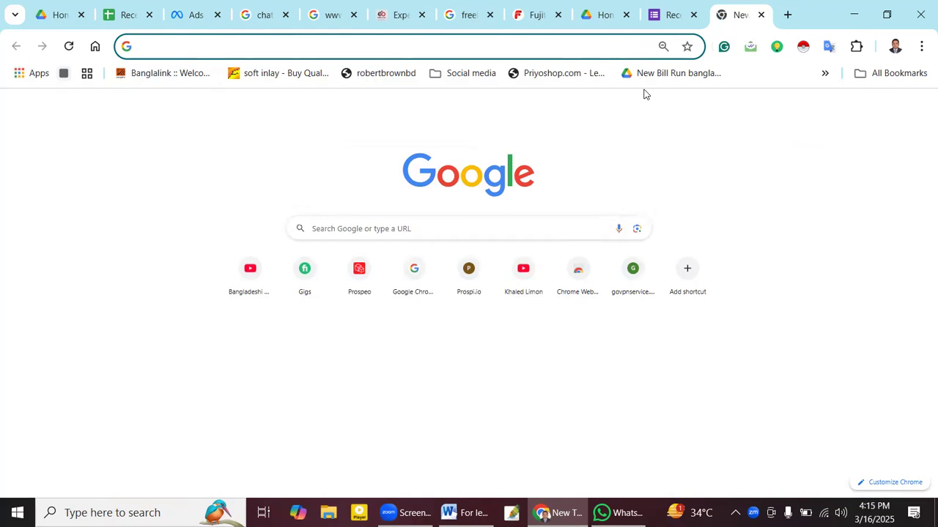
type("web")
key("Return")
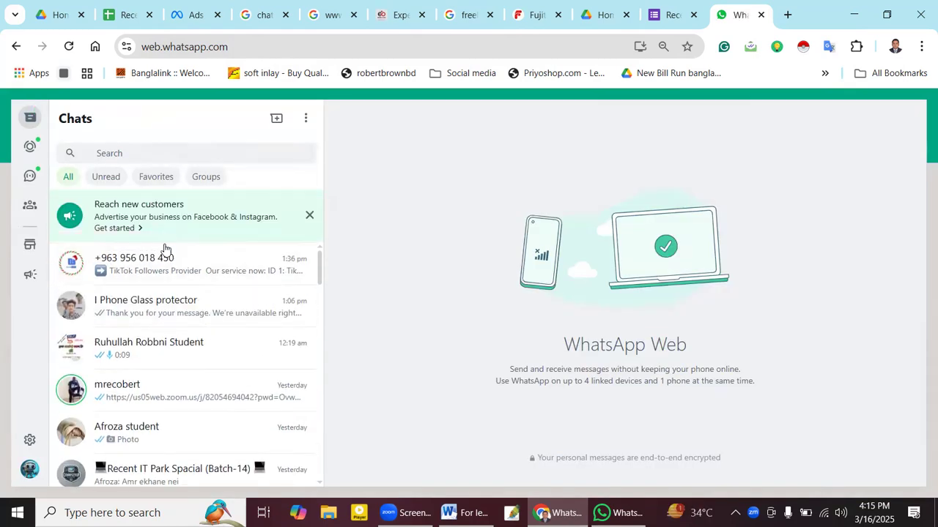
- Paste and send the forms.gle link in the digital marketing students group chat
scroll(164, 249, "down", 5)
scroll(165, 250, "down", 5)
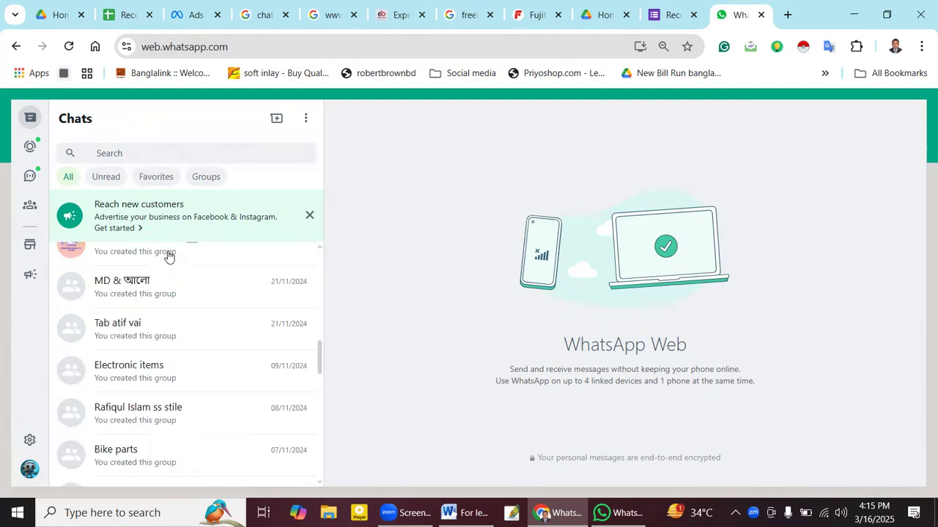
scroll(168, 255, "up", 2)
scroll(168, 283, "up", 3)
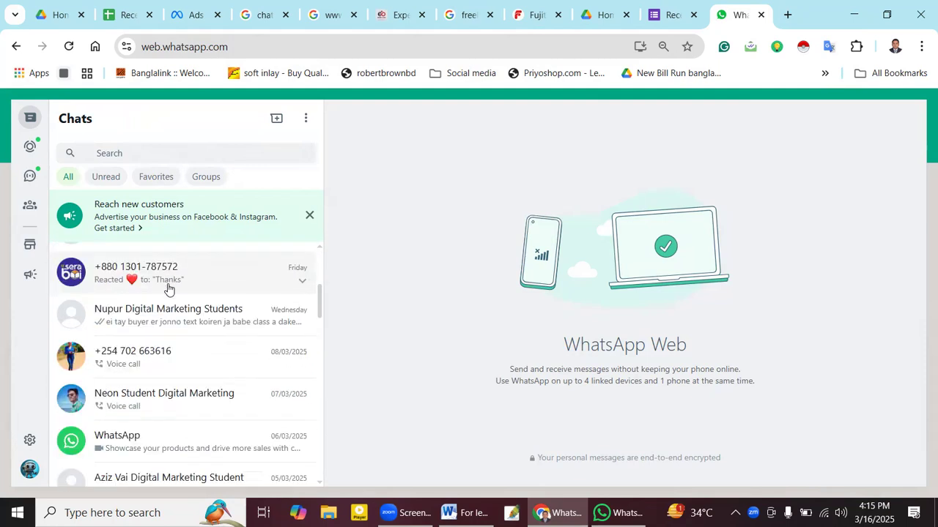
left_click(167, 326)
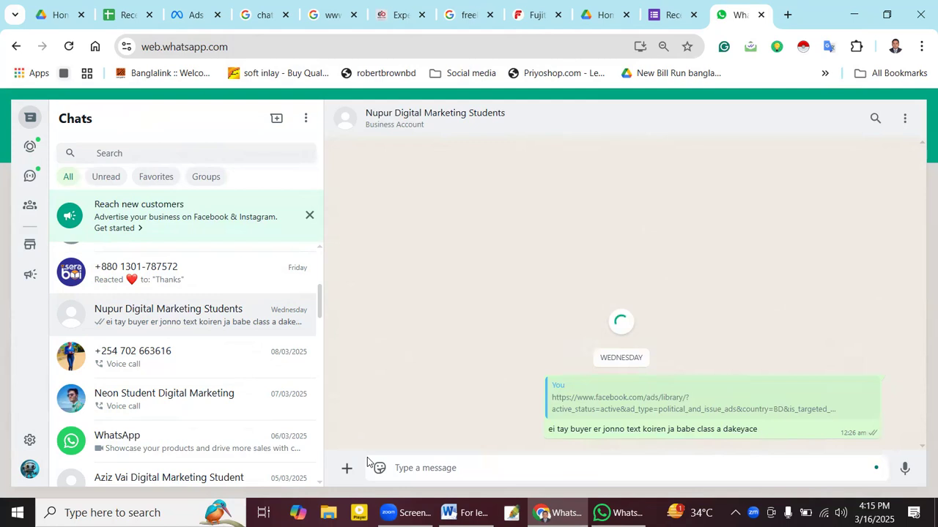
left_click(407, 468)
key("ctrl+v")
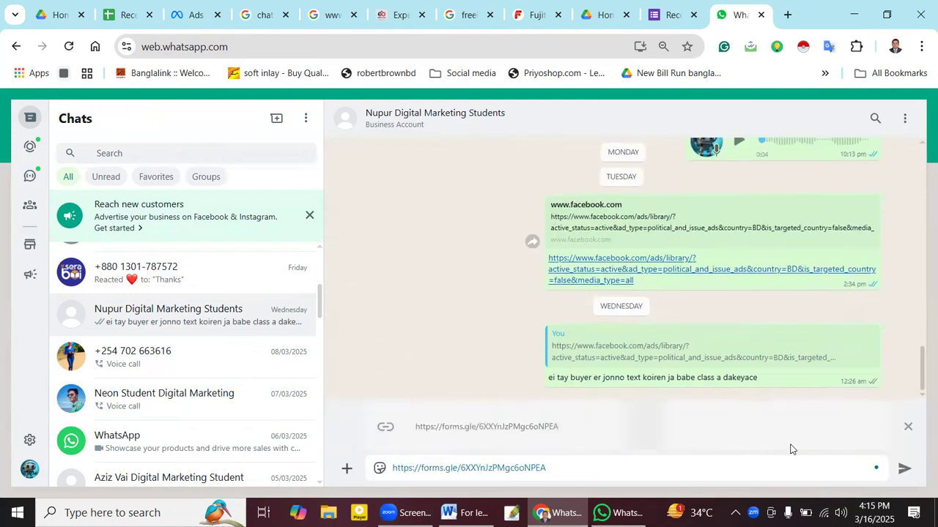
left_click(906, 472)
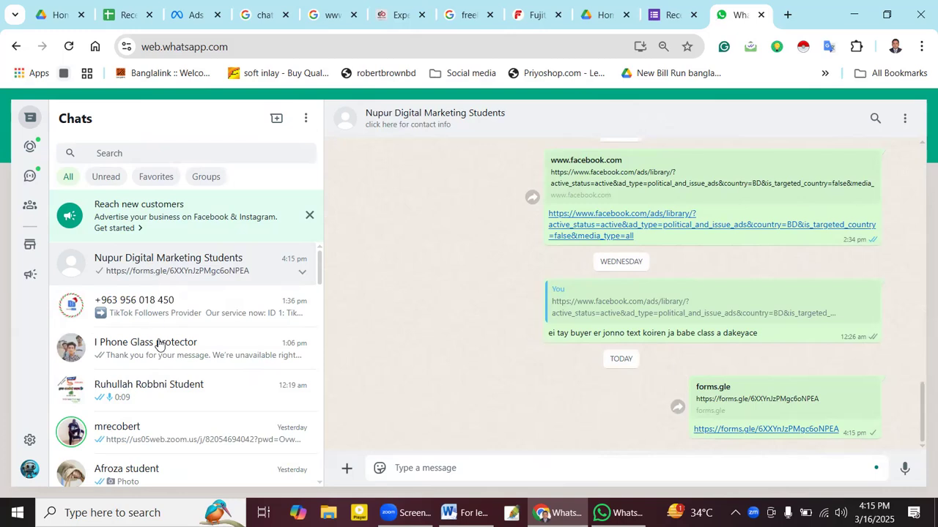
- Send the same form link to another student's chat
left_click_drag(318, 266, 319, 287)
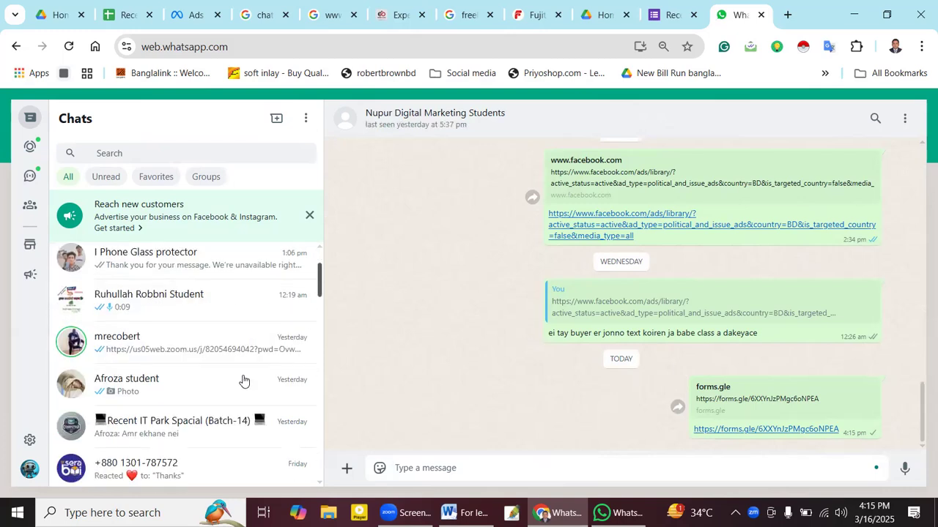
left_click(220, 384)
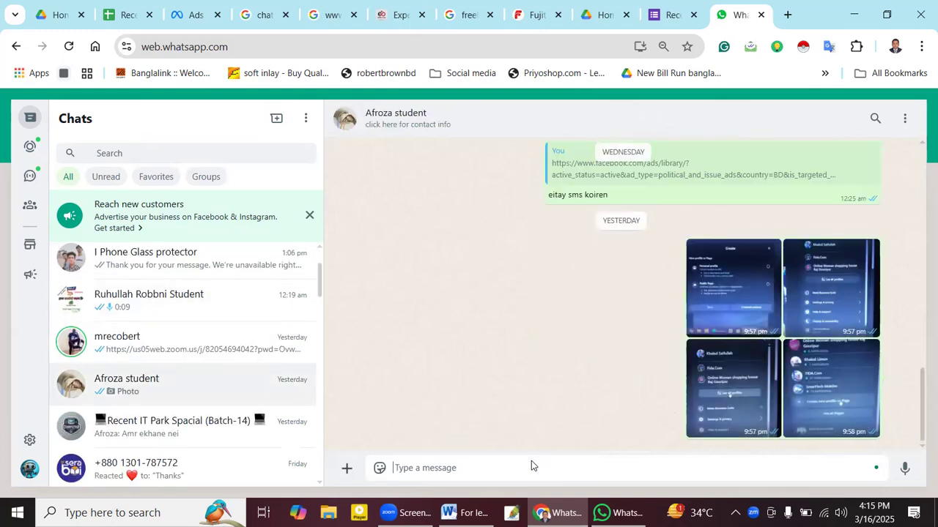
key("ctrl+v")
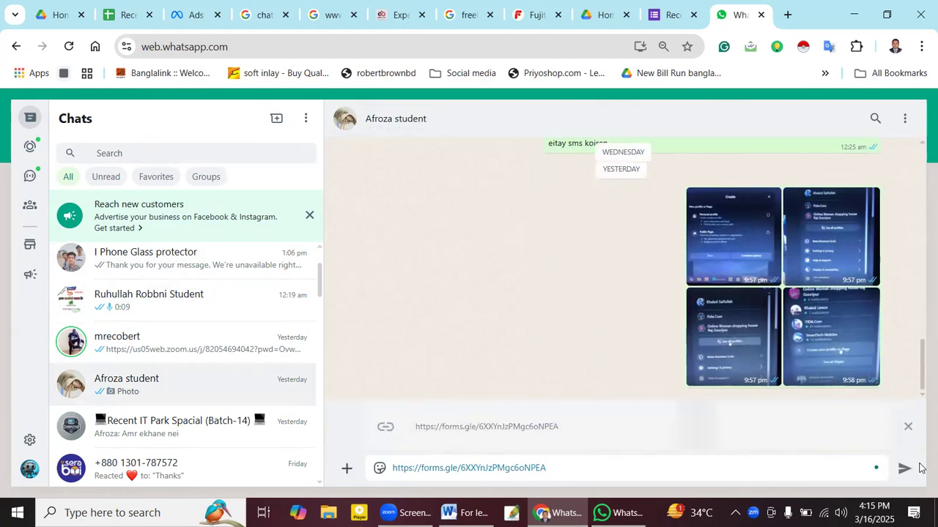
left_click(905, 473)
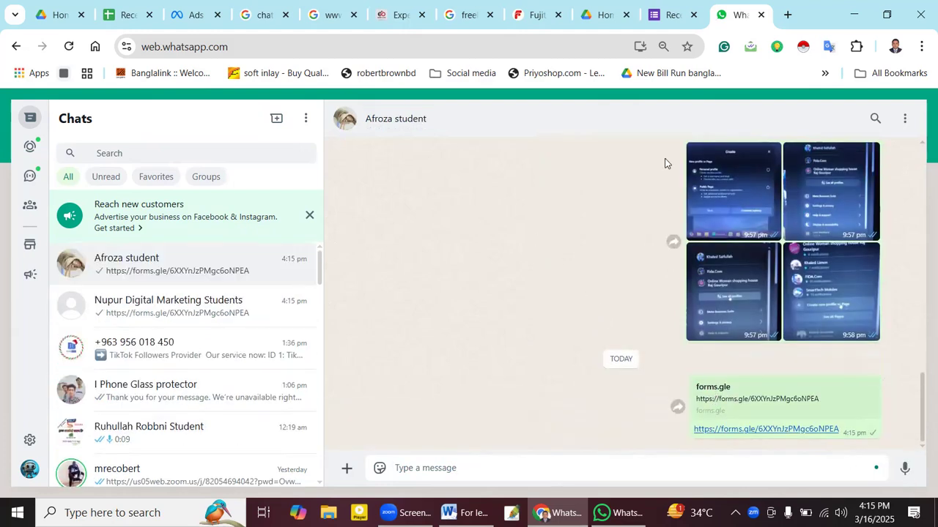
- Return to the Recent IT Park form editor and open its Settings
left_click(668, 15)
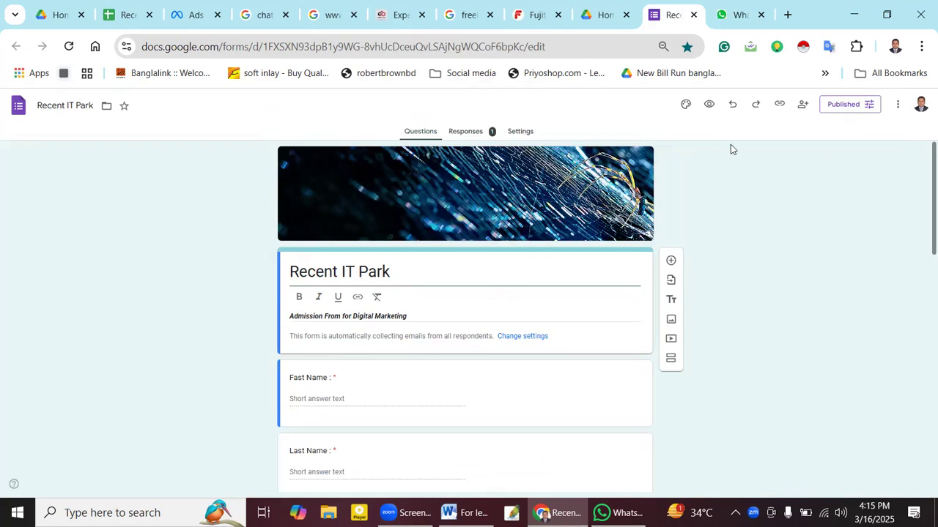
scroll(513, 212, "down", 15)
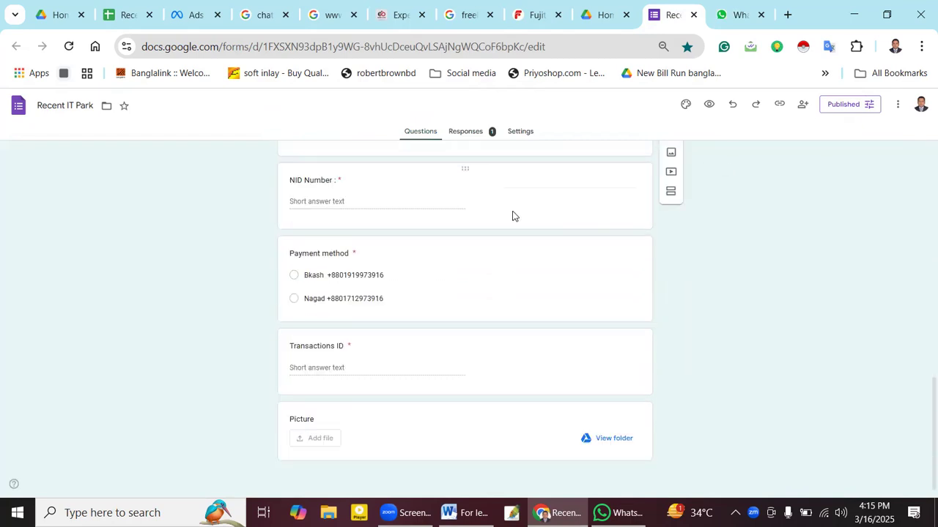
scroll(513, 223, "up", 15)
scroll(512, 239, "down", 15)
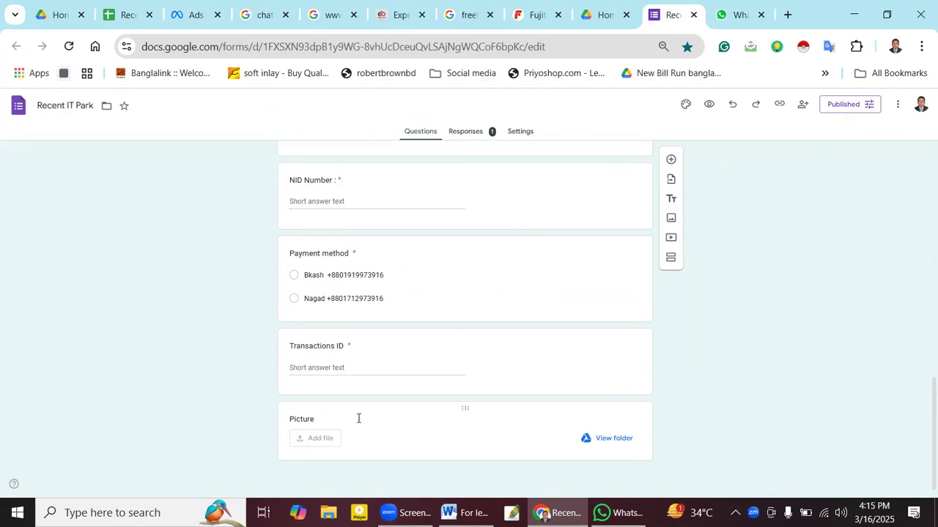
scroll(628, 295, "up", 15)
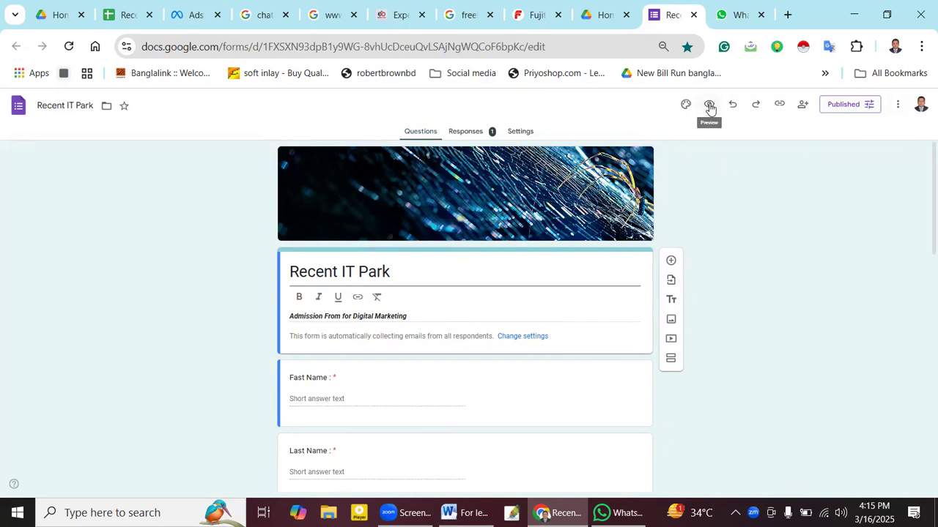
left_click(540, 135)
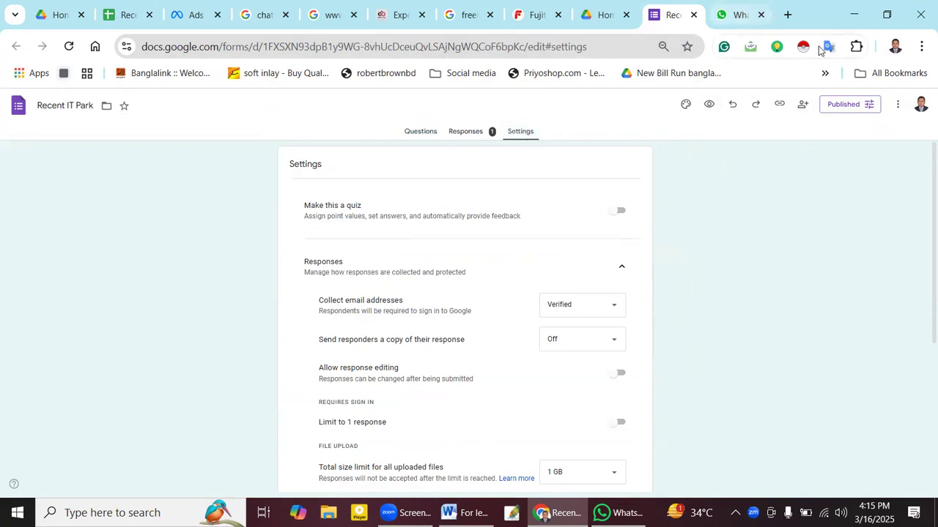
- Check the publishing options and preview the form, then return to Settings
left_click(866, 107)
left_click(731, 231)
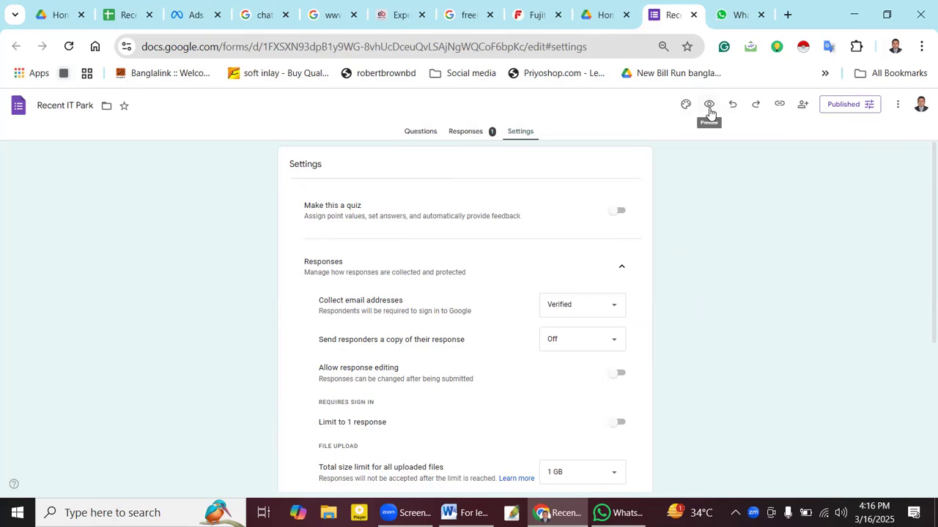
left_click(709, 108)
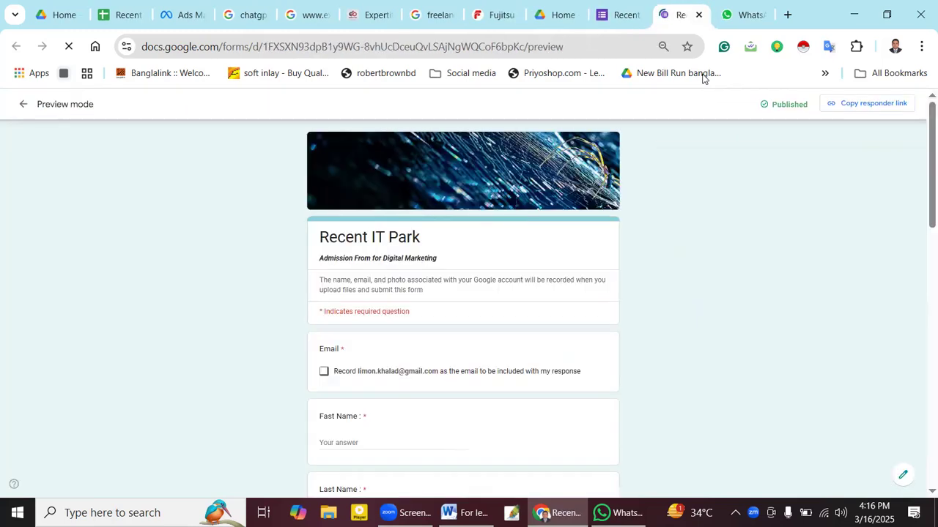
left_click(698, 14)
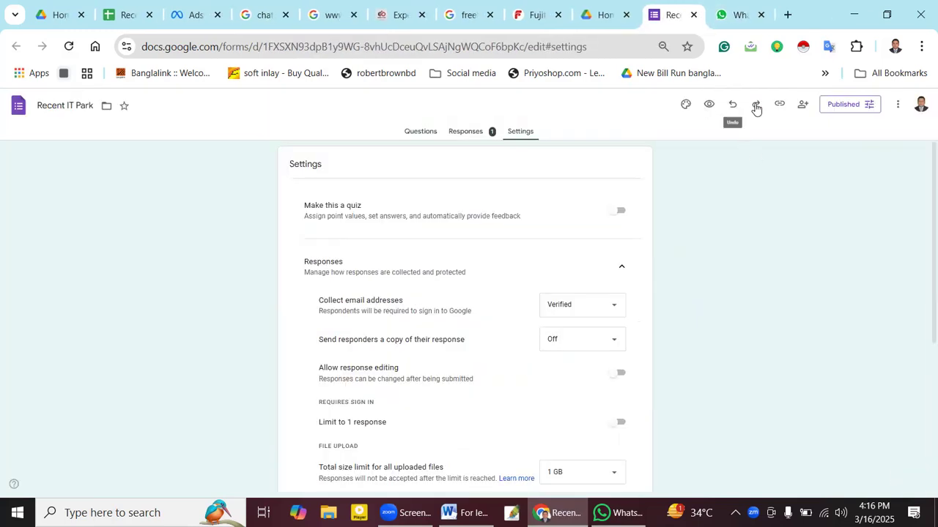
left_click(787, 14)
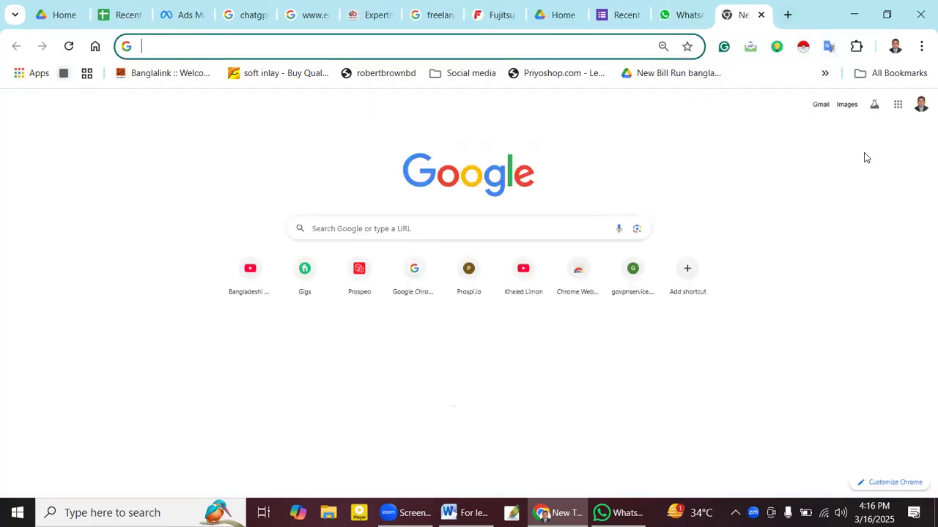
left_click(898, 107)
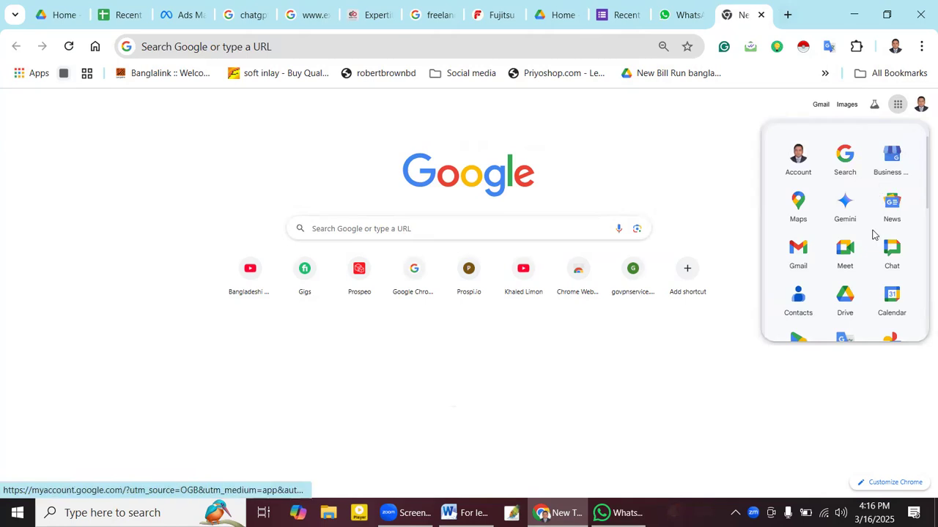
left_click(621, 13)
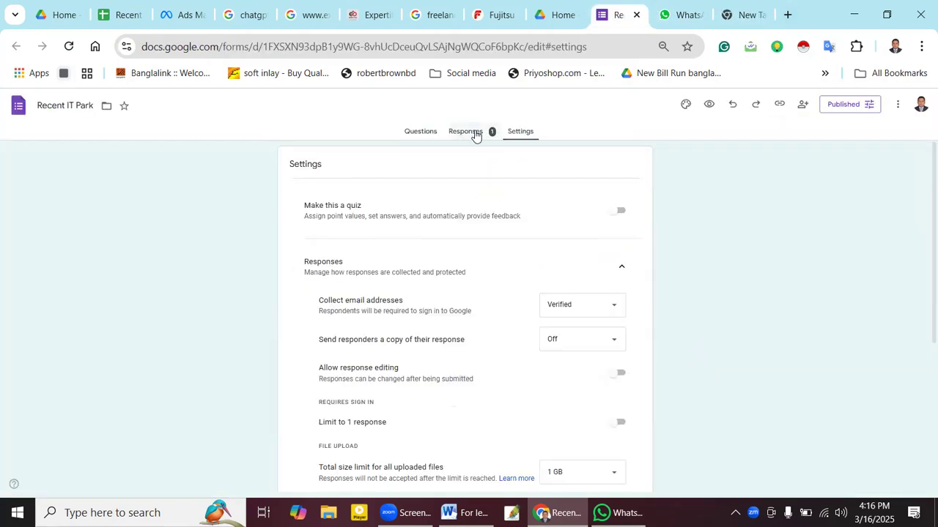
- Delete all collected responses from the form's Responses tab
left_click(472, 133)
scroll(491, 211, "down", 1)
scroll(492, 211, "up", 1)
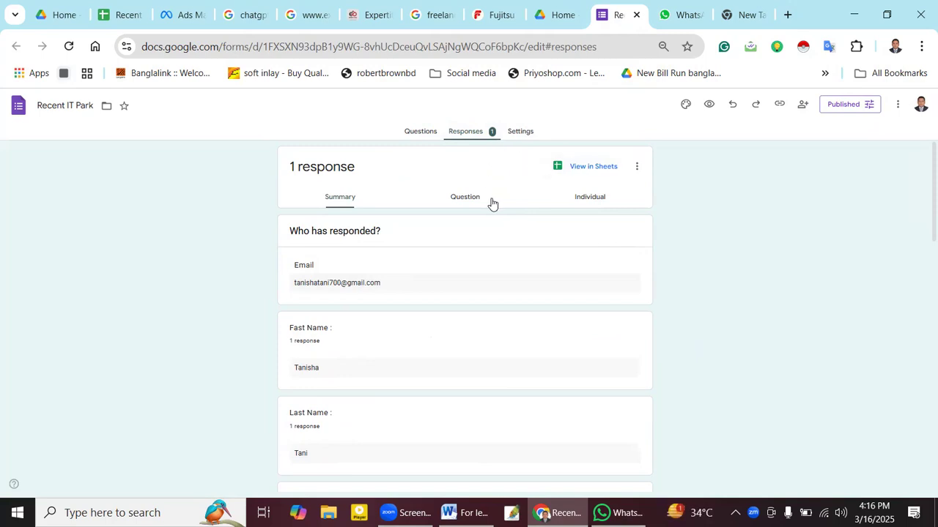
scroll(450, 199, "down", 1)
scroll(450, 198, "up", 1)
left_click(637, 166)
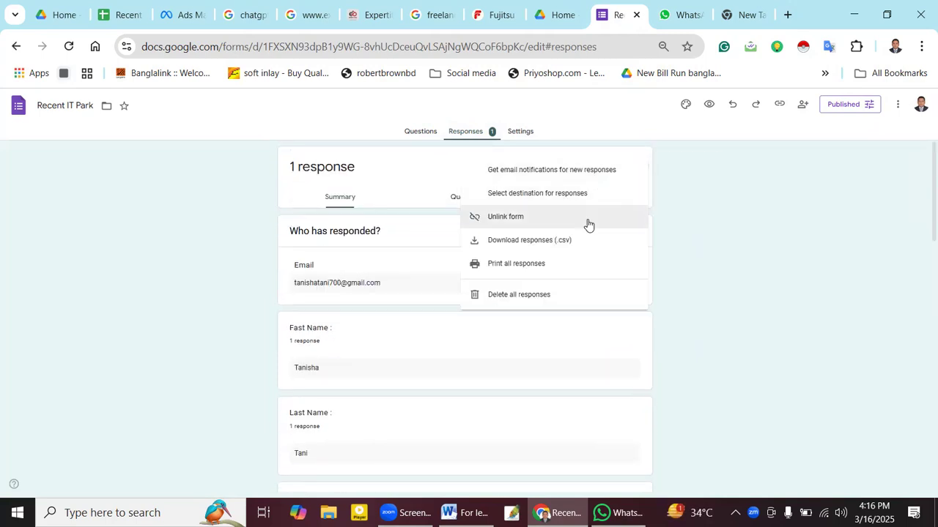
left_click(551, 301)
left_click(546, 329)
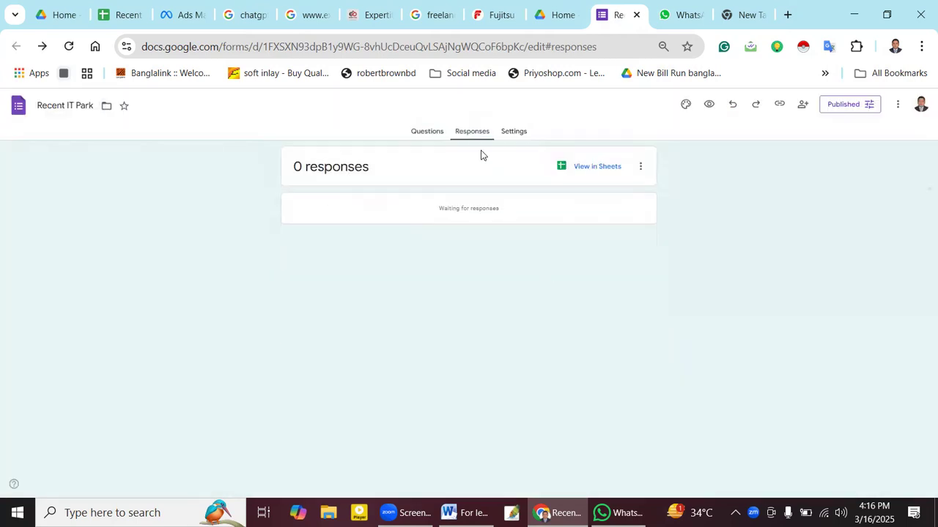
- Reload the form to show 0 responses and close the spare blank tab
left_click(69, 46)
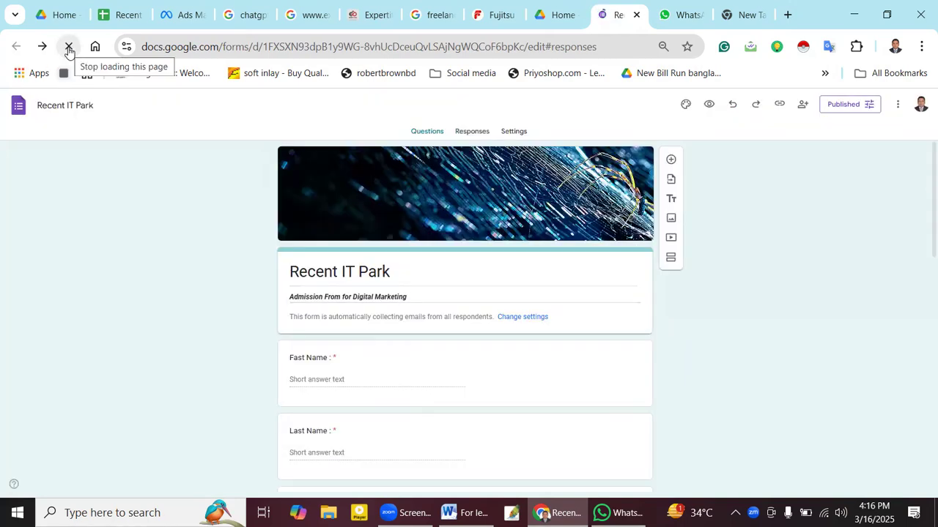
left_click(730, 19)
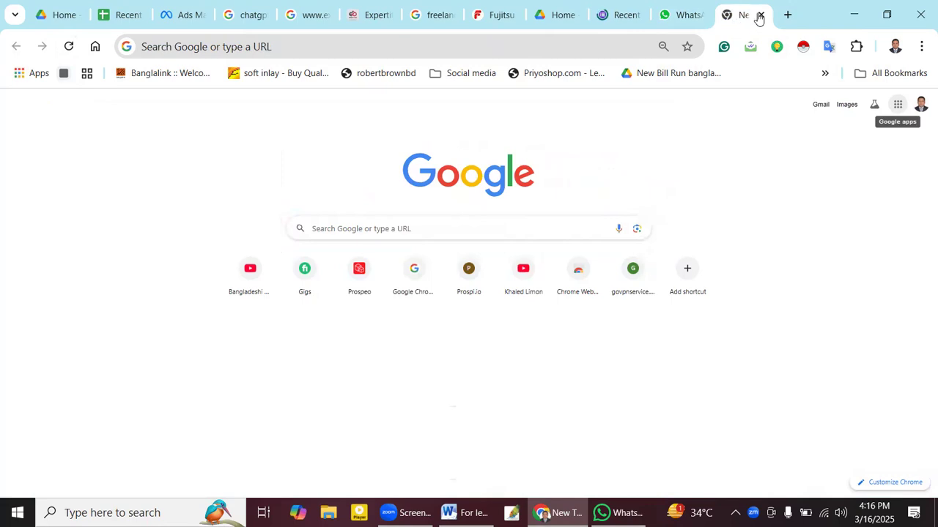
left_click(759, 15)
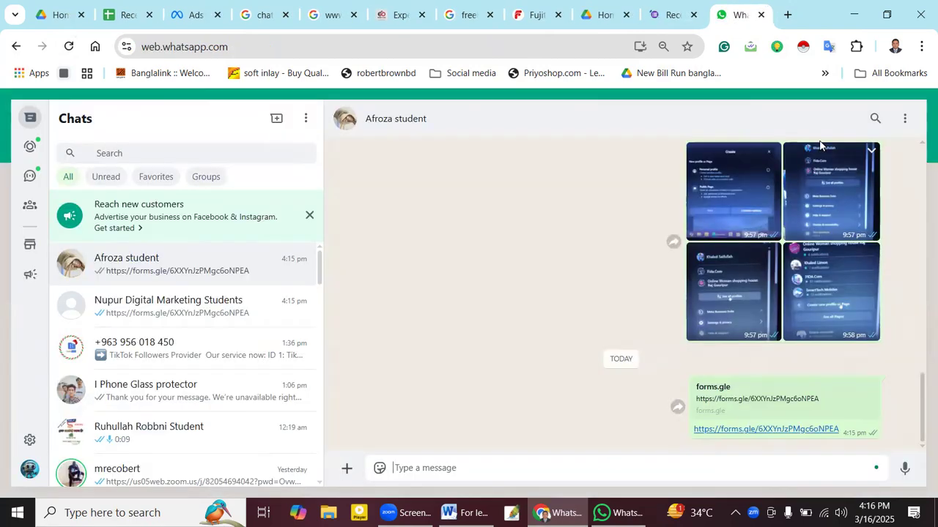